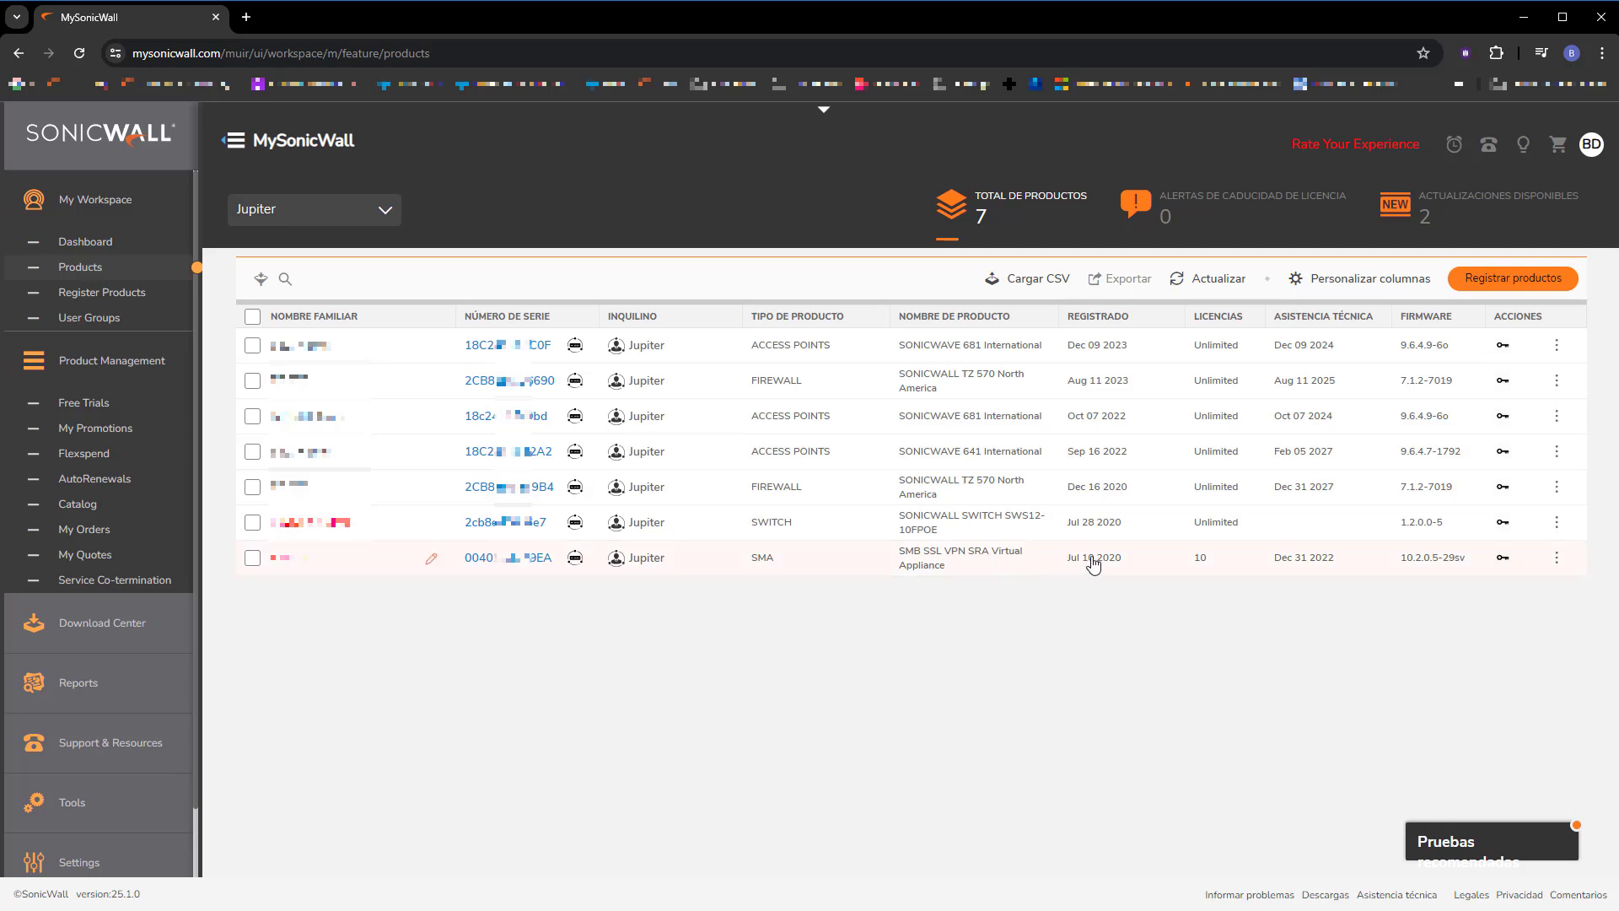
# Refresh the MySonicWall product list so the new CSe-01 Cloud Secure Edge entry appears.
pyautogui.click(1218, 279)
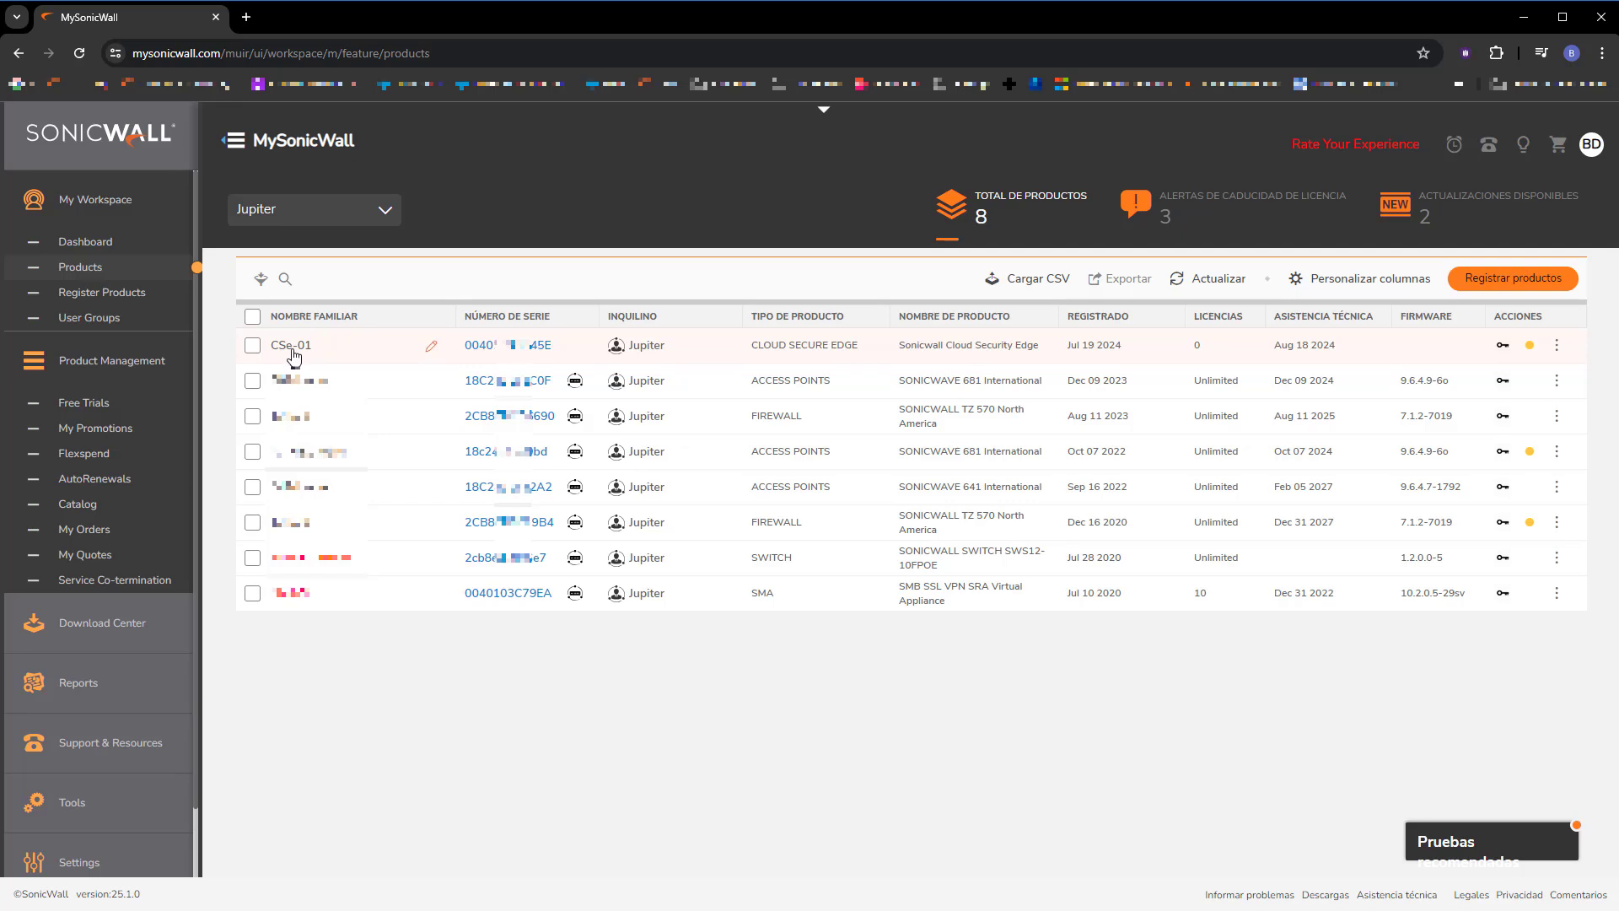
# Refresh the Capture Security Center panel and launch the Cloud Secure Edge console.
pyautogui.click(825, 113)
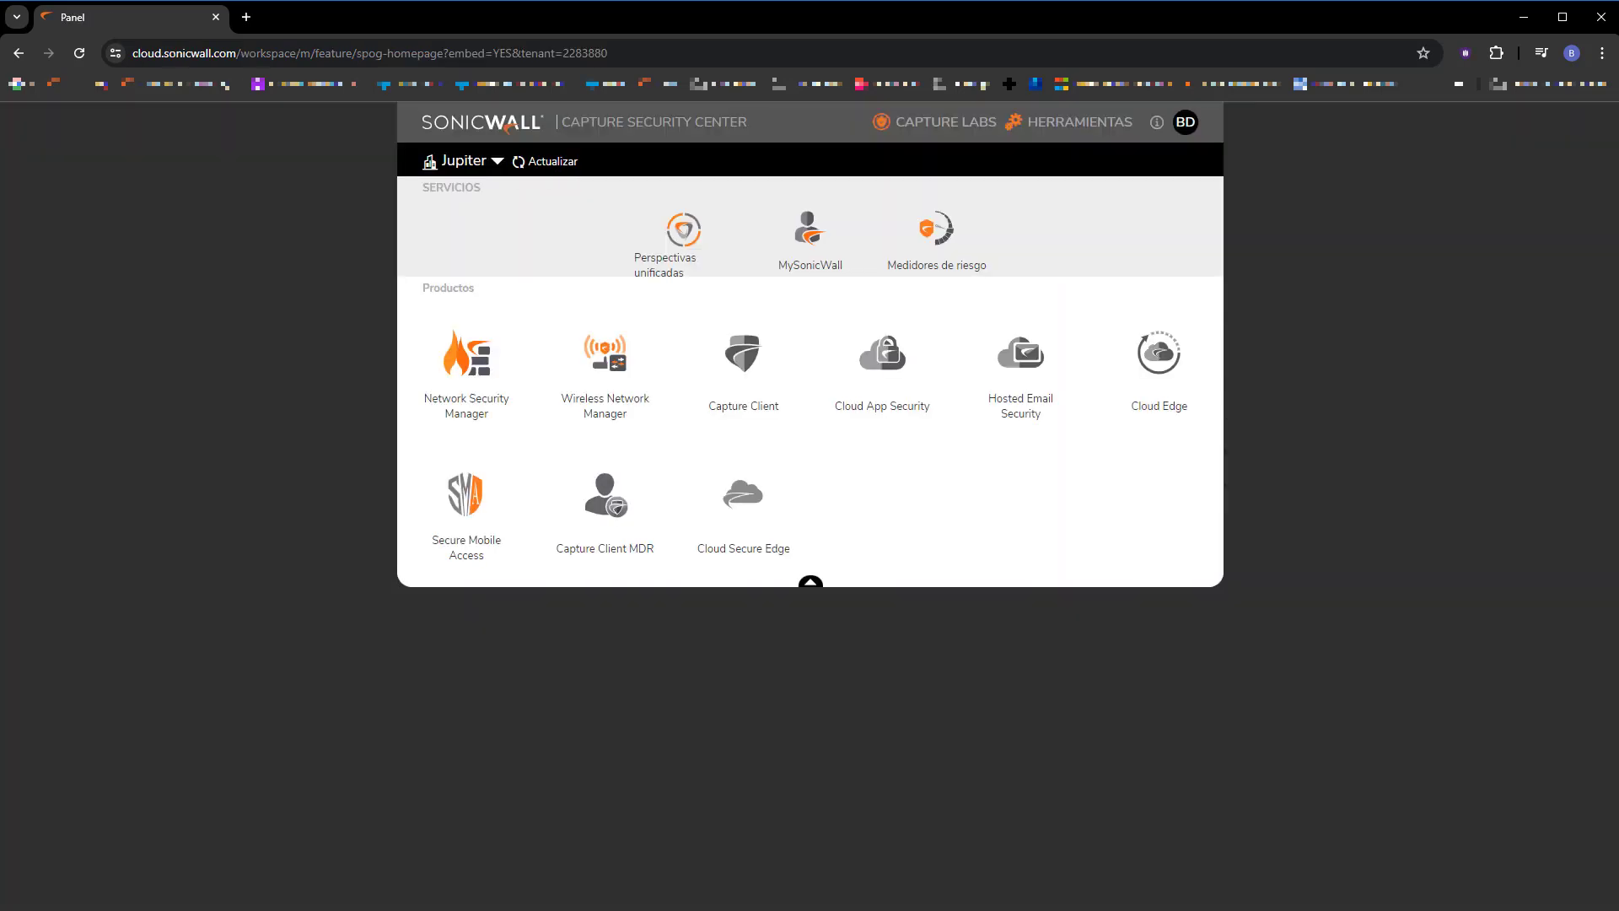
pyautogui.click(550, 161)
pyautogui.click(754, 498)
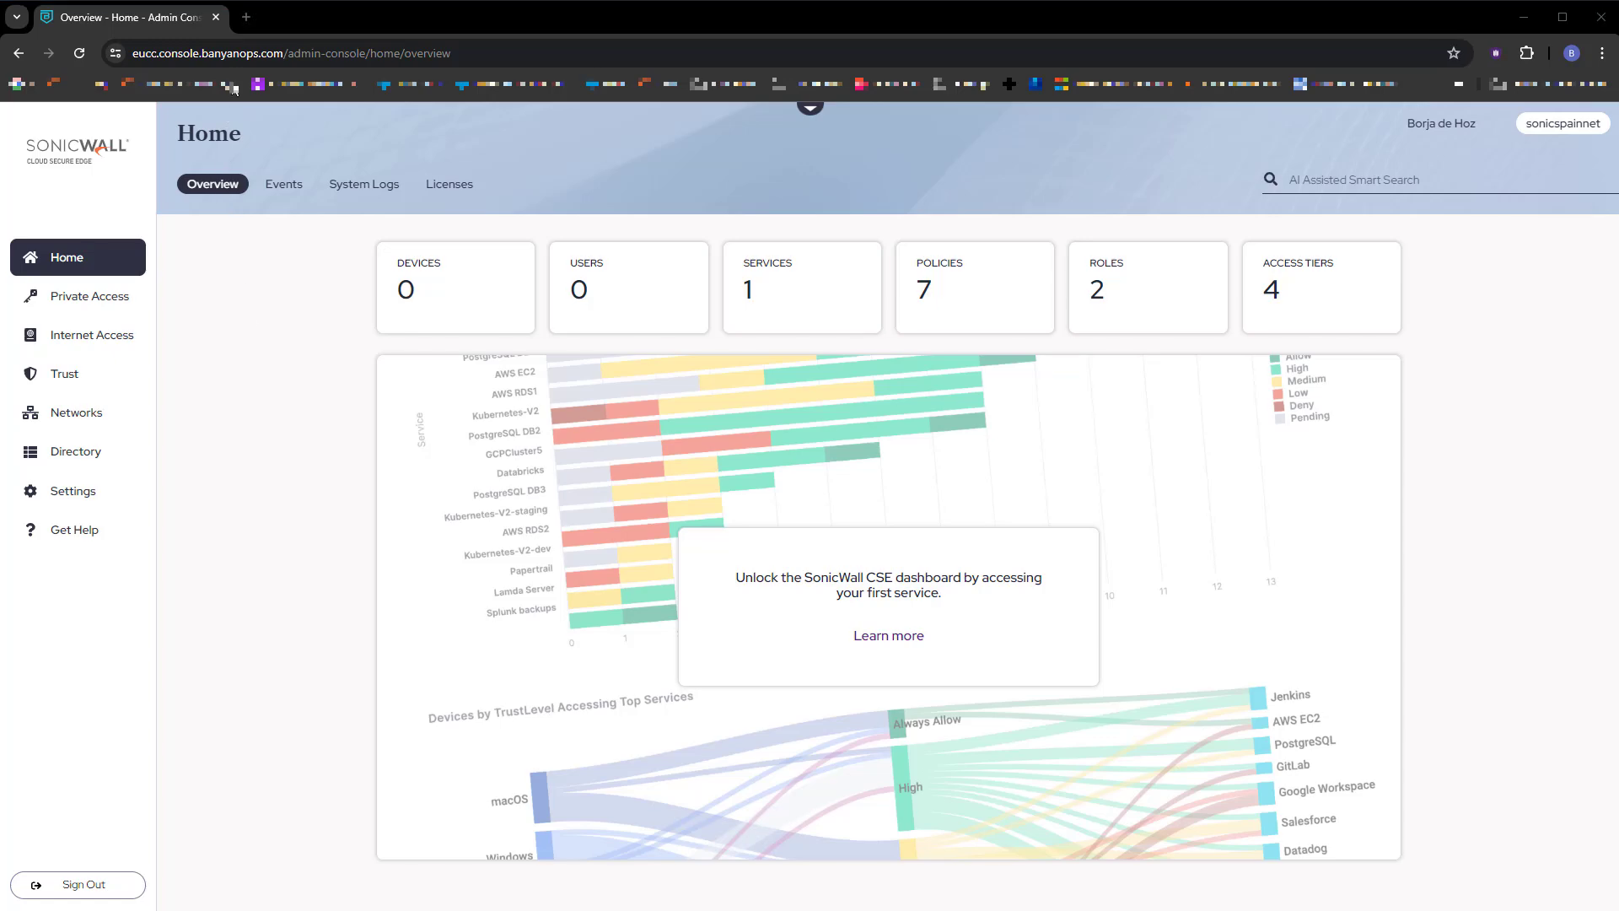
# In a new tab, sign in to the TZ 570 at 192.168.189.1 with the admin credentials.
pyautogui.hotkey('ctrl', 't')
pyautogui.write('192.168.189.1:4433/')
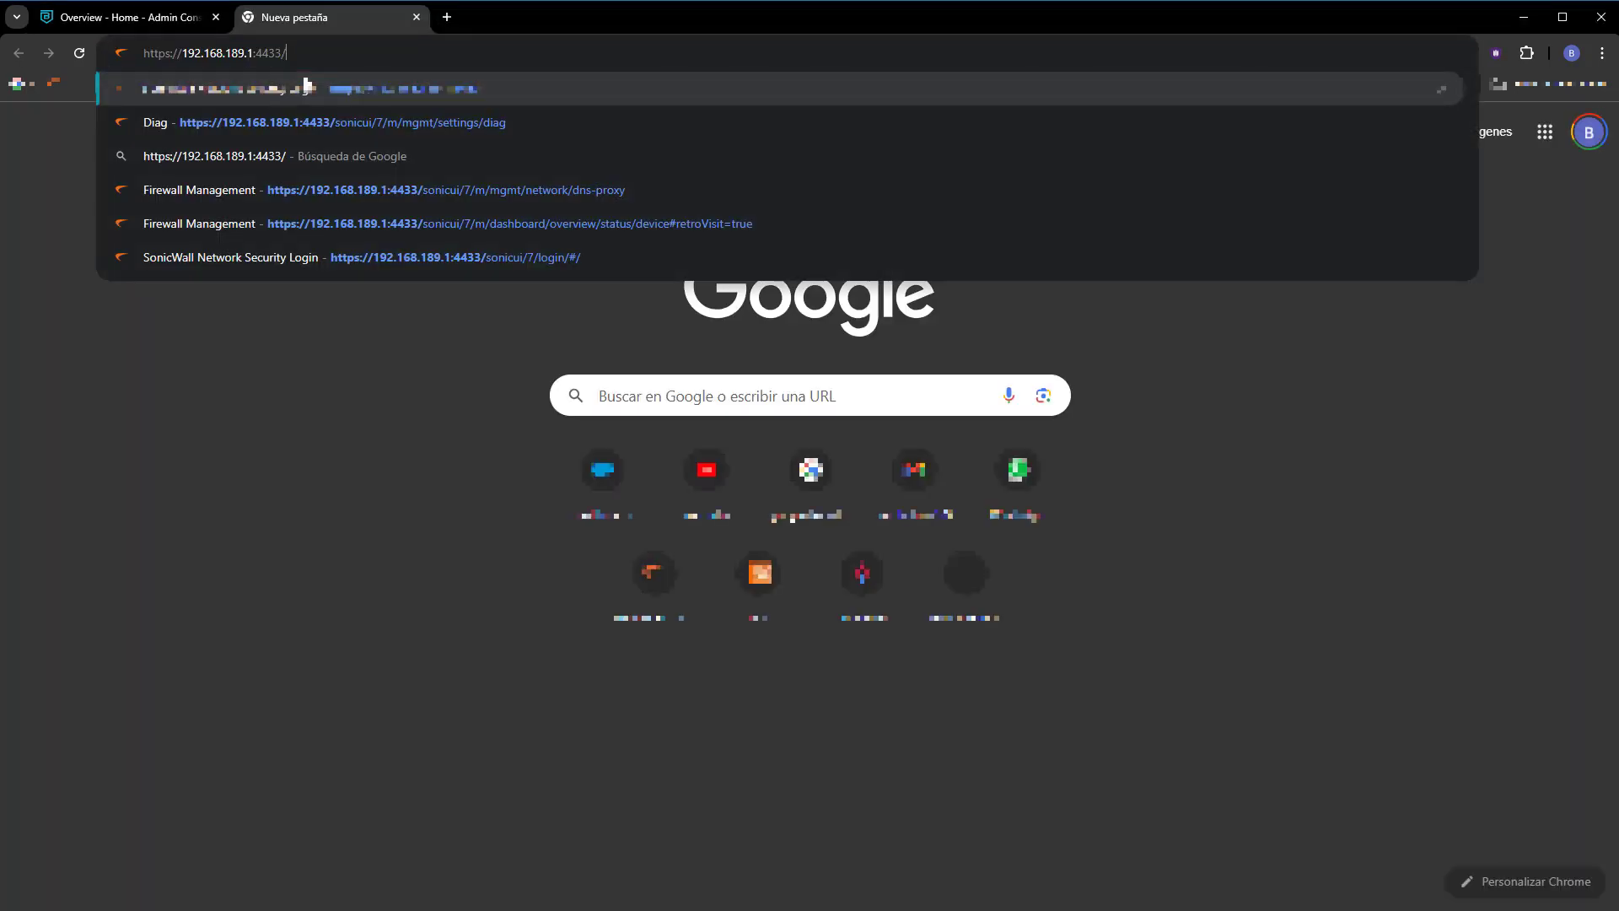
pyautogui.press('Return')
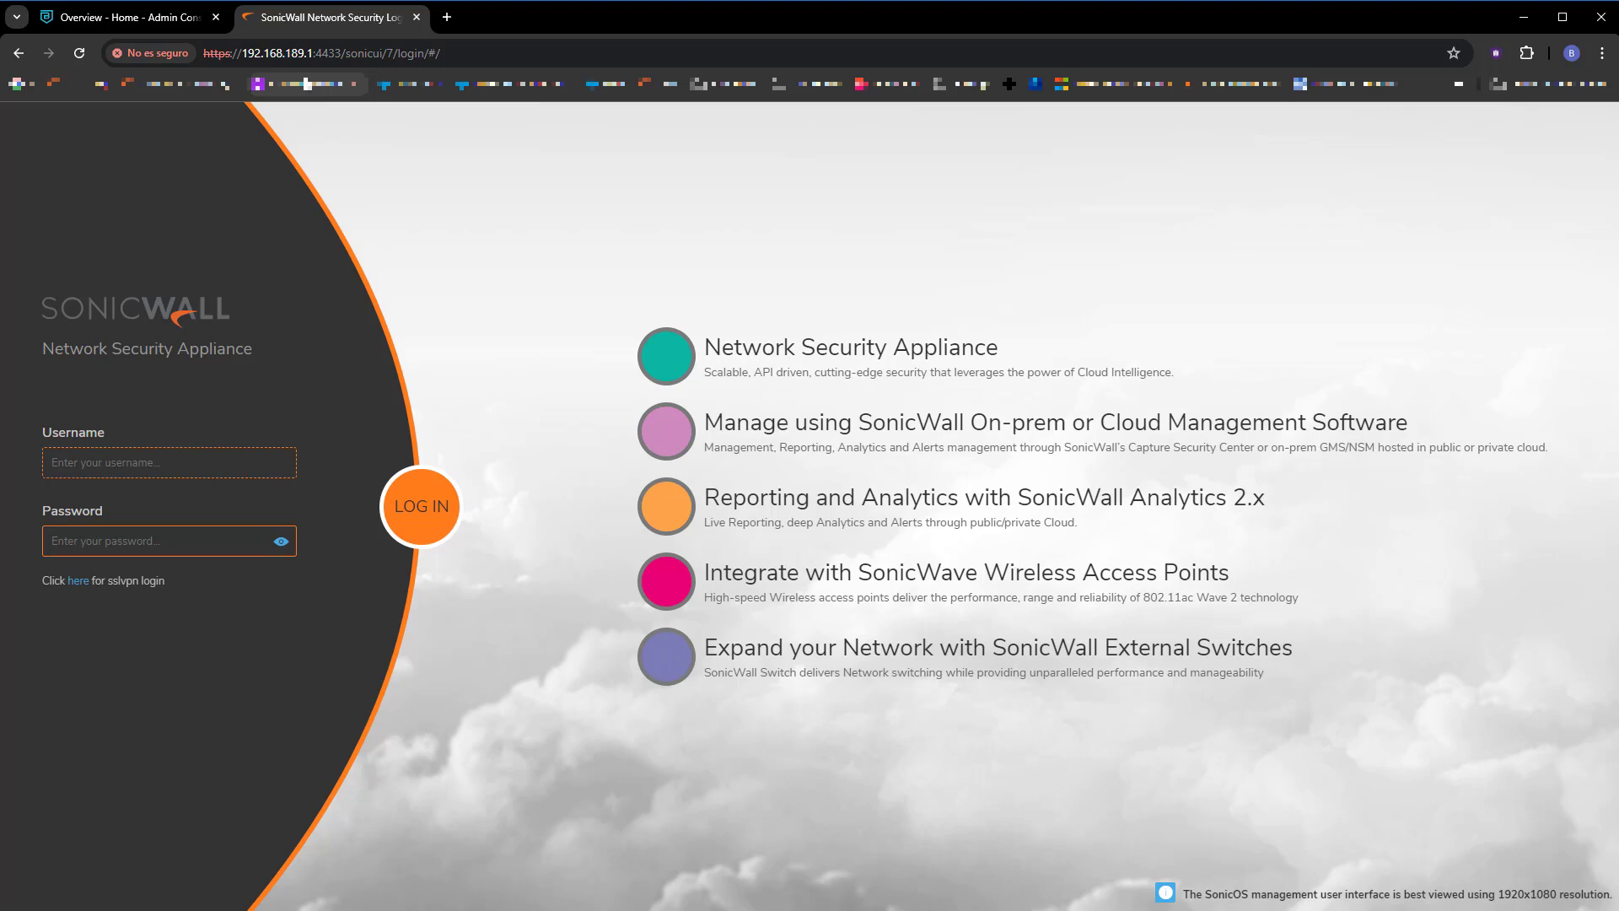
pyautogui.write('admin')
pyautogui.press('Tab')
pyautogui.write('p')
pyautogui.press('Return')
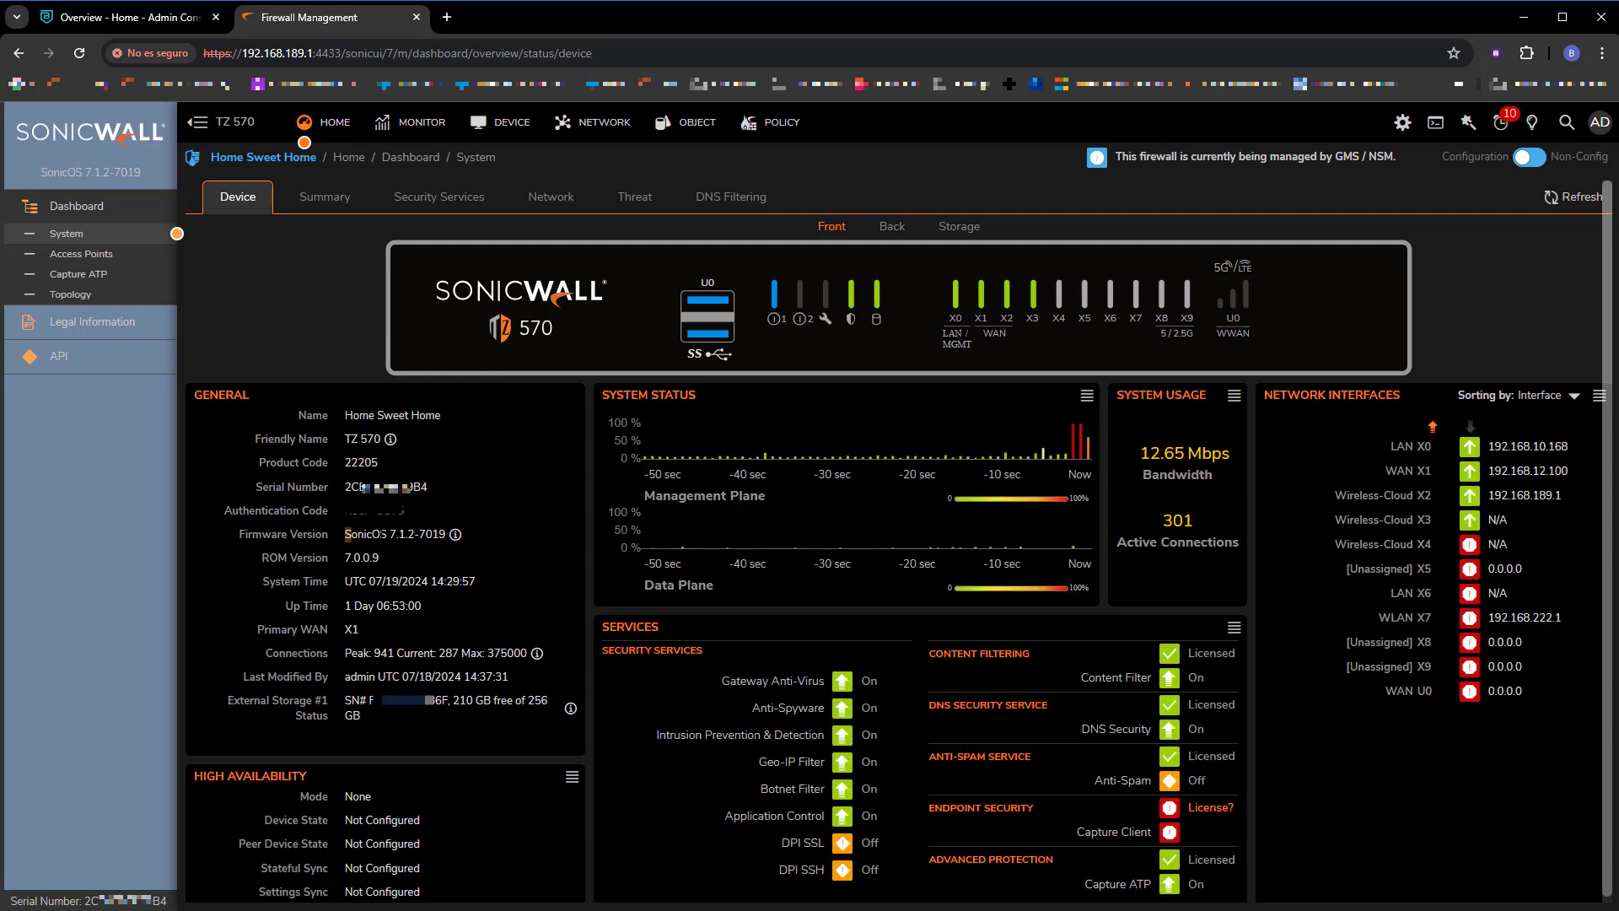
pyautogui.moveTo(345, 534); pyautogui.dragTo(424, 534)
# Enable Cloud Secure Edge Connectivity under Access Settings and accept the change.
pyautogui.click(447, 579)
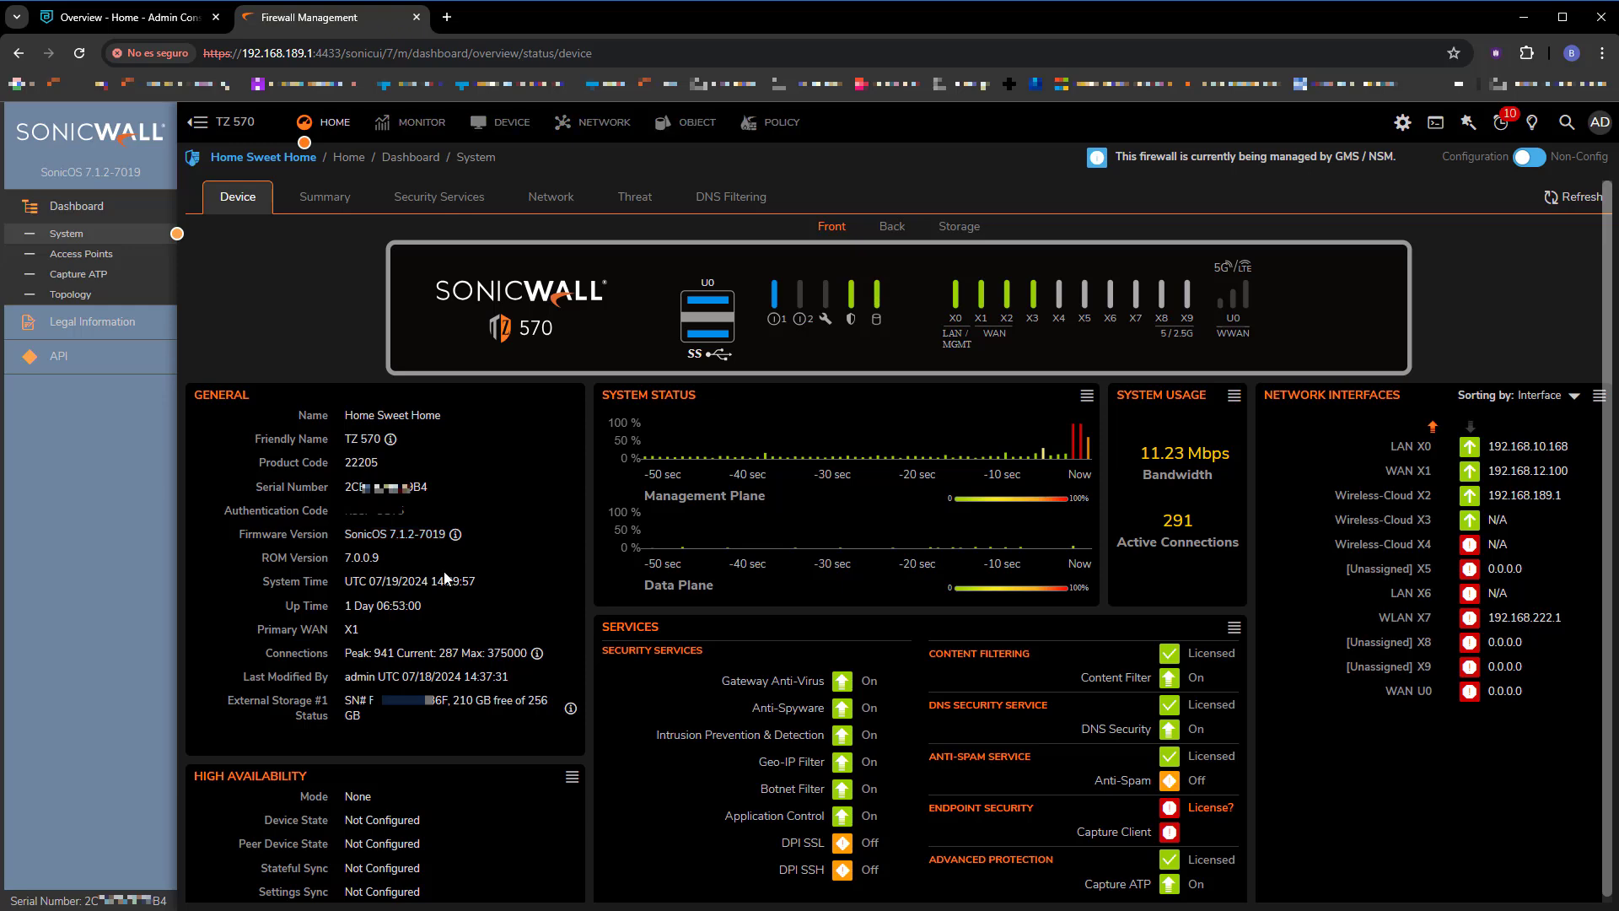
pyautogui.click(600, 125)
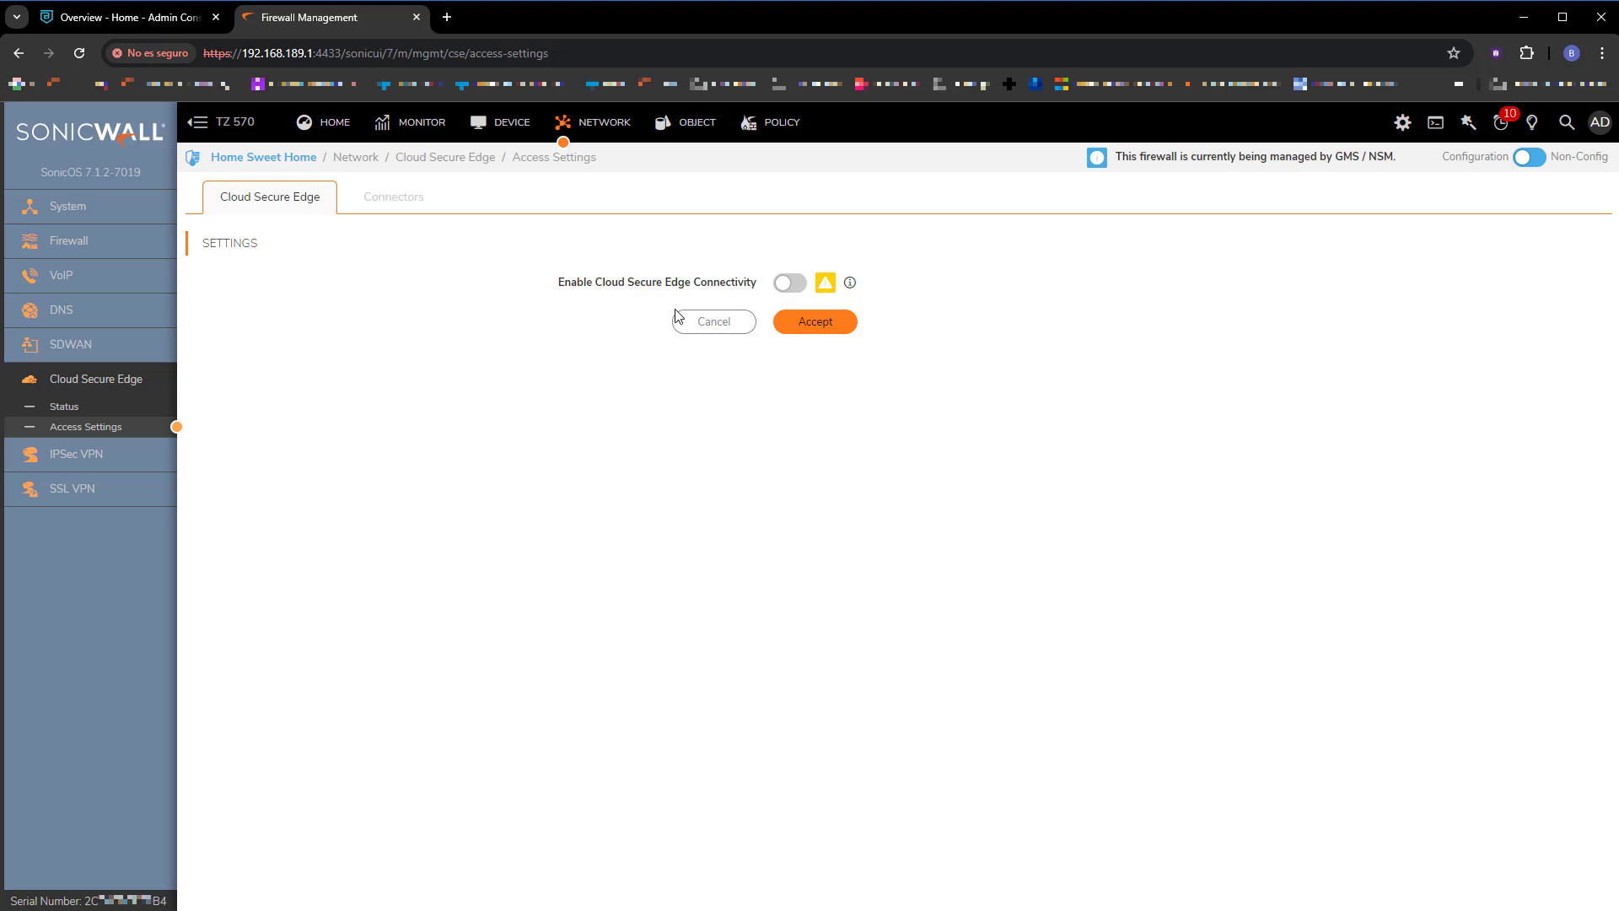
pyautogui.click(786, 289)
pyautogui.click(824, 334)
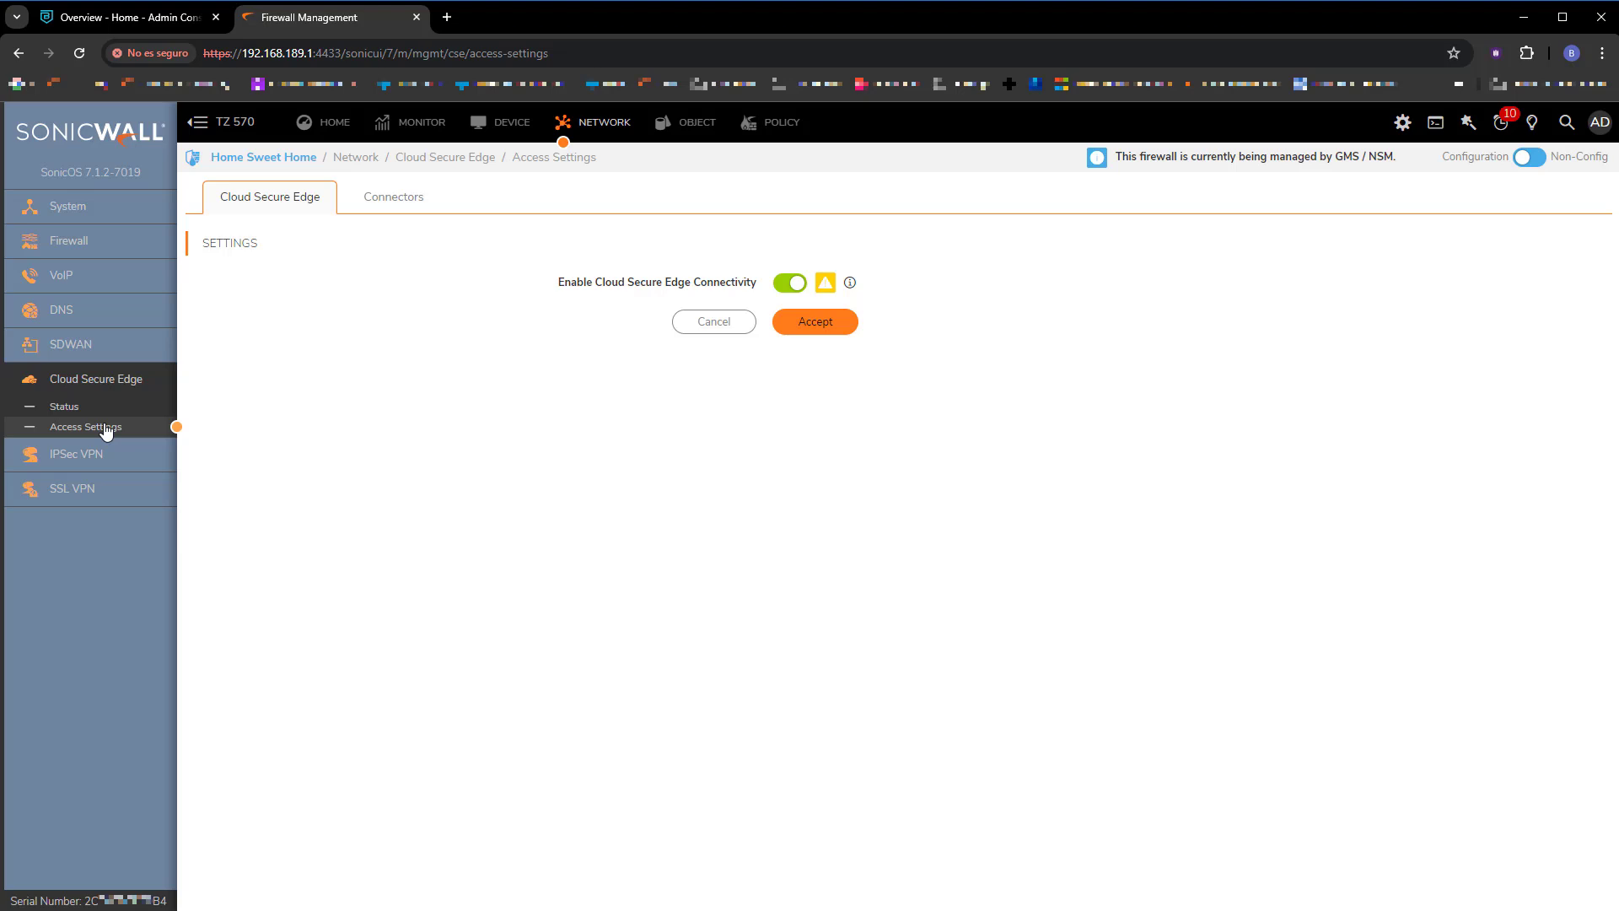
pyautogui.moveTo(824, 287)
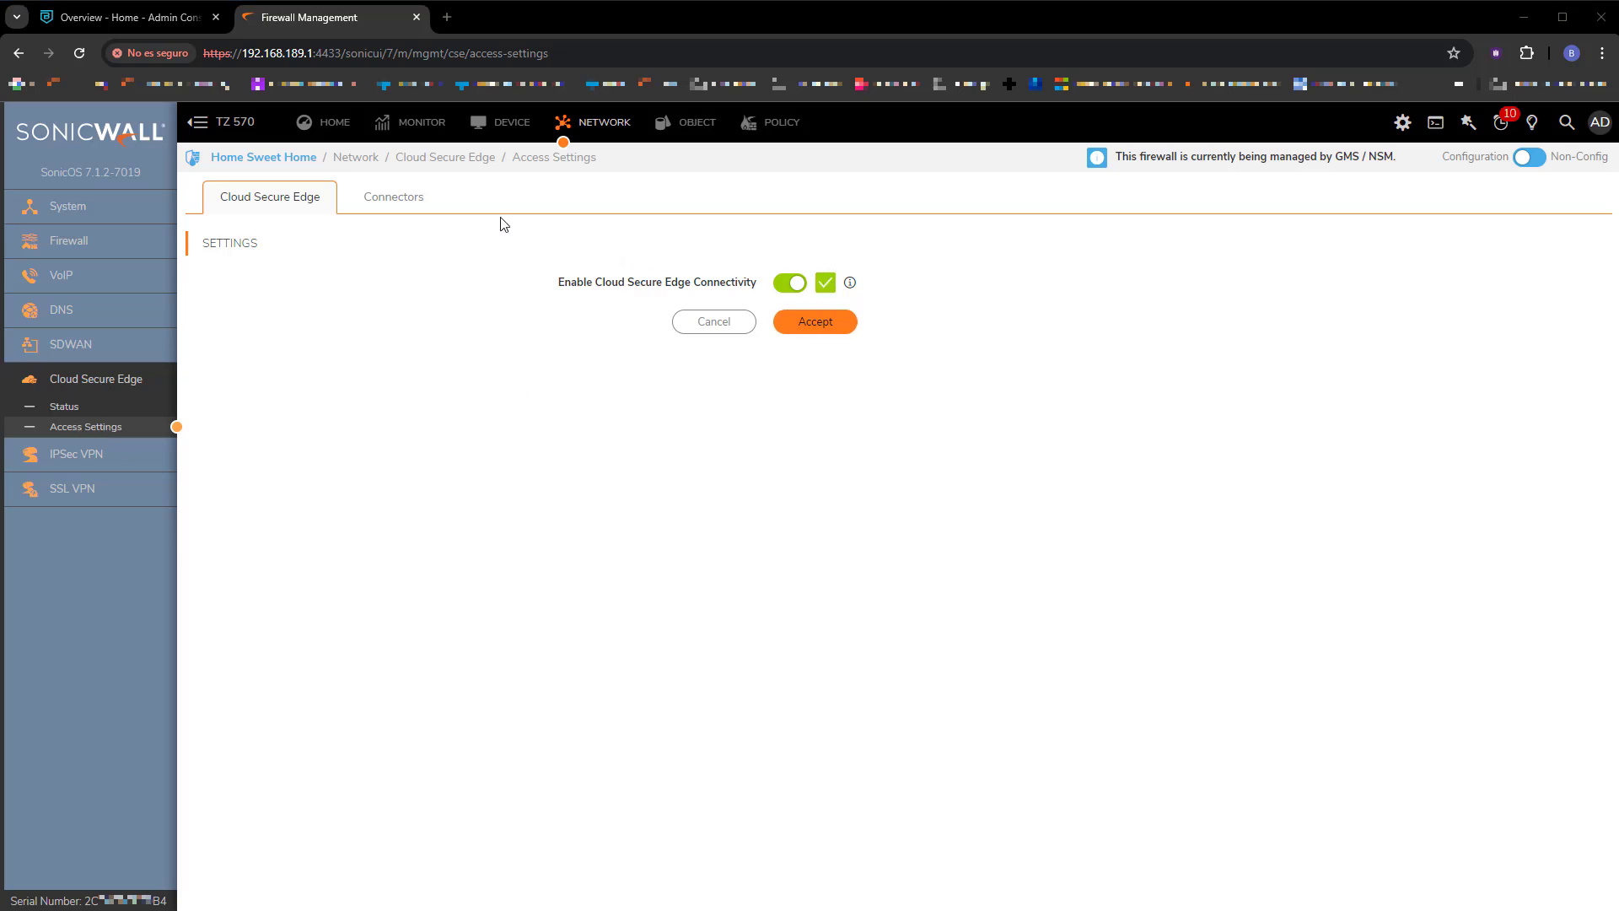
# Open the Cloud Secure Edge Networks connectors list and cross-check the TZ 570 serial number.
pyautogui.click(165, 25)
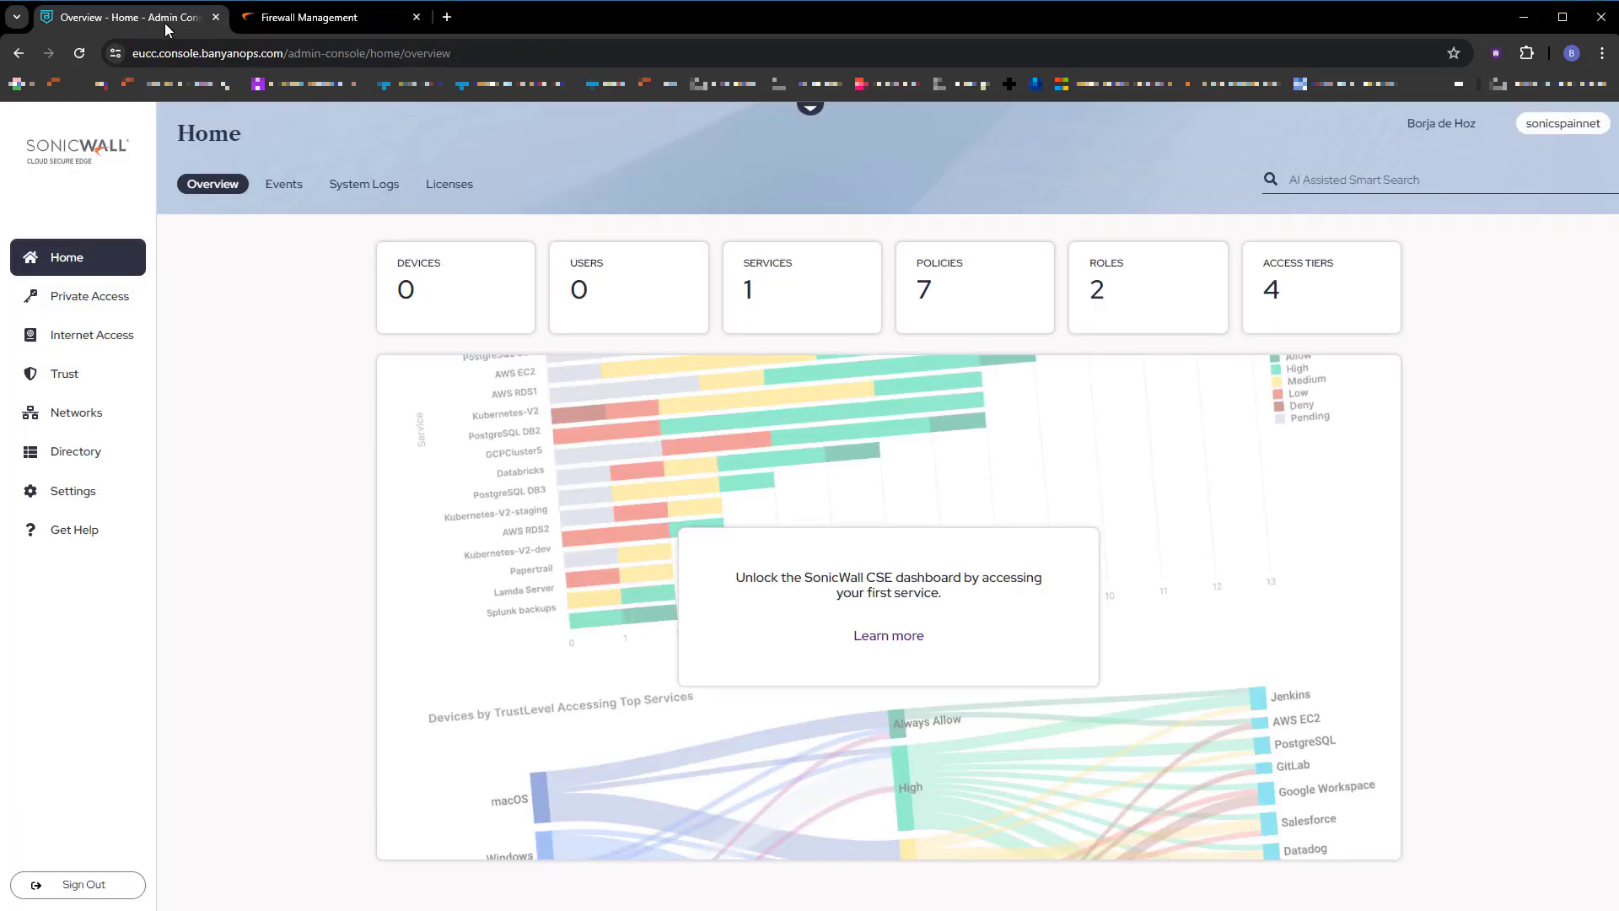
pyautogui.click(73, 413)
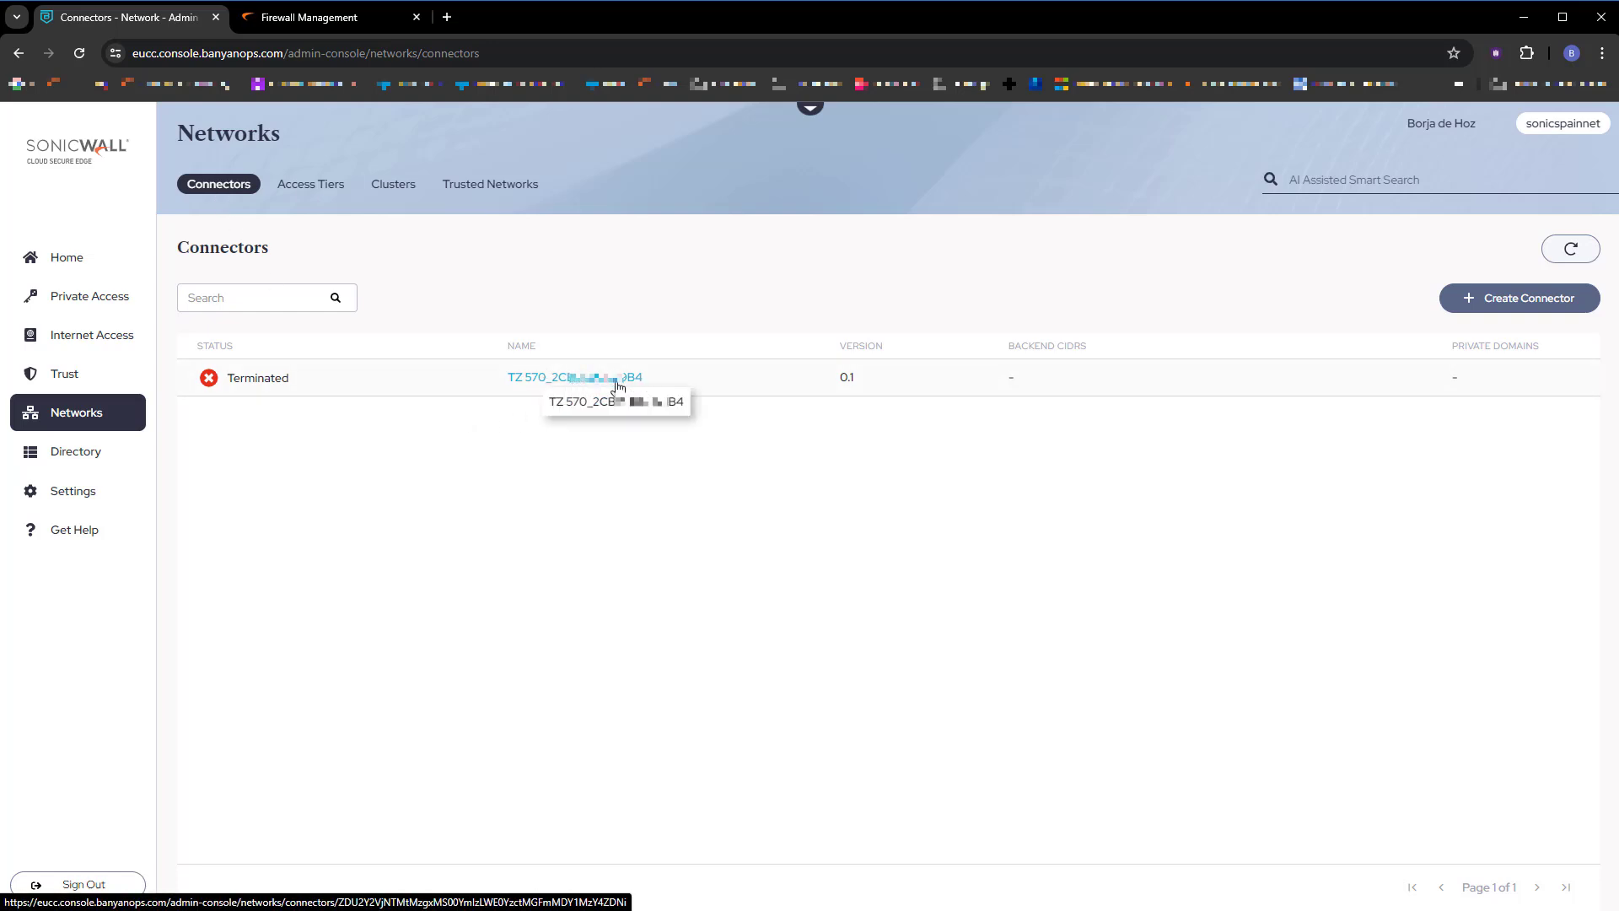
pyautogui.click(311, 21)
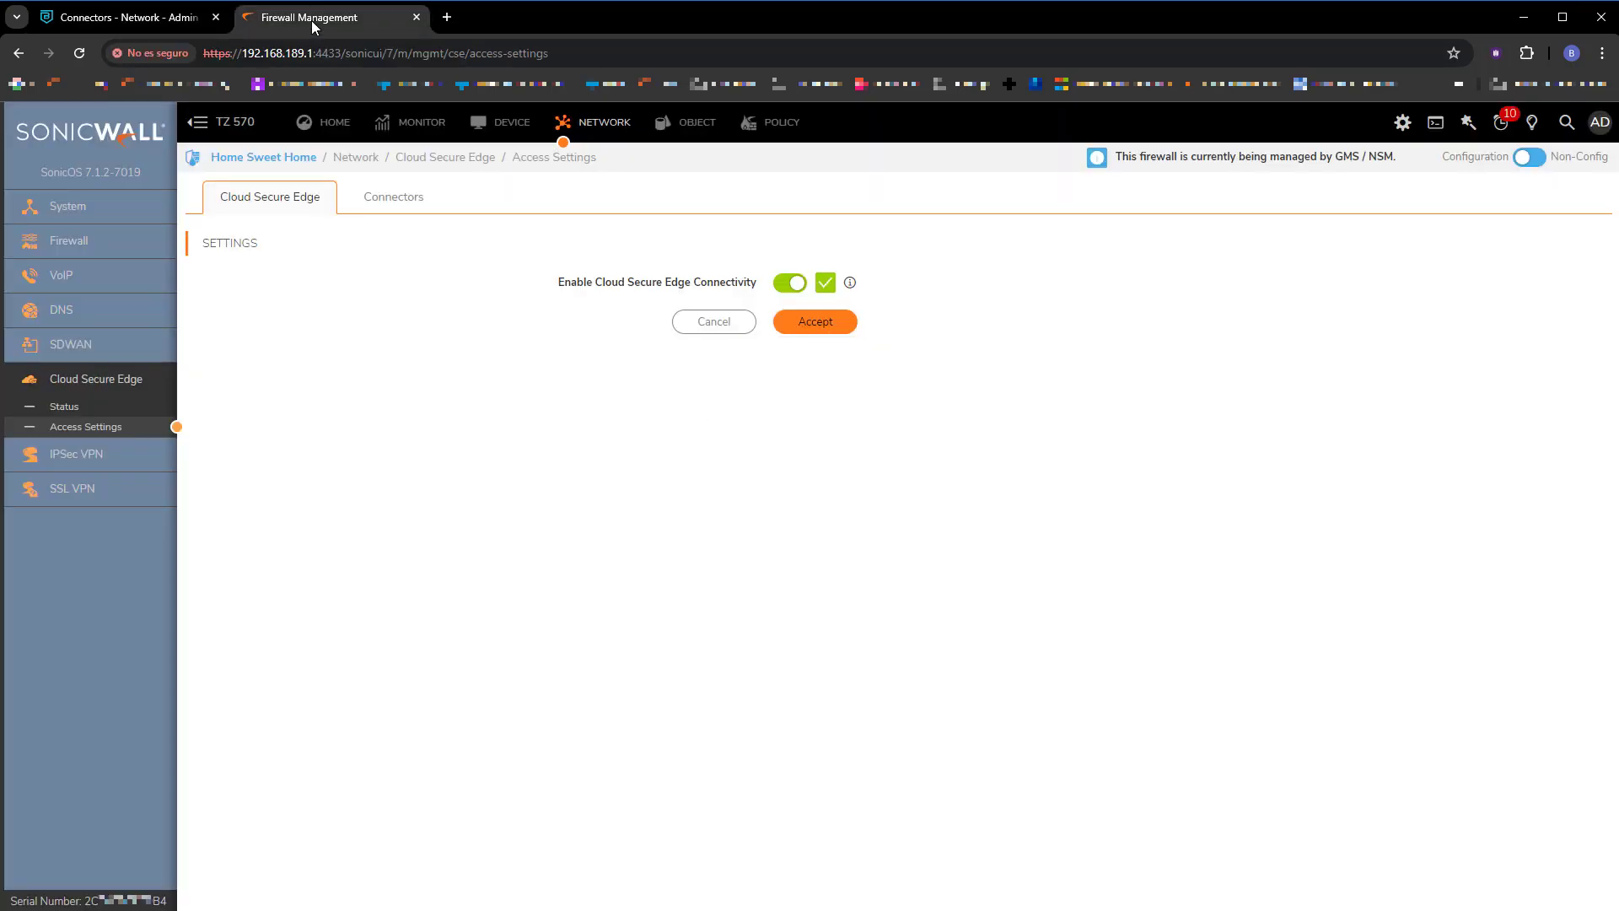
pyautogui.click(325, 126)
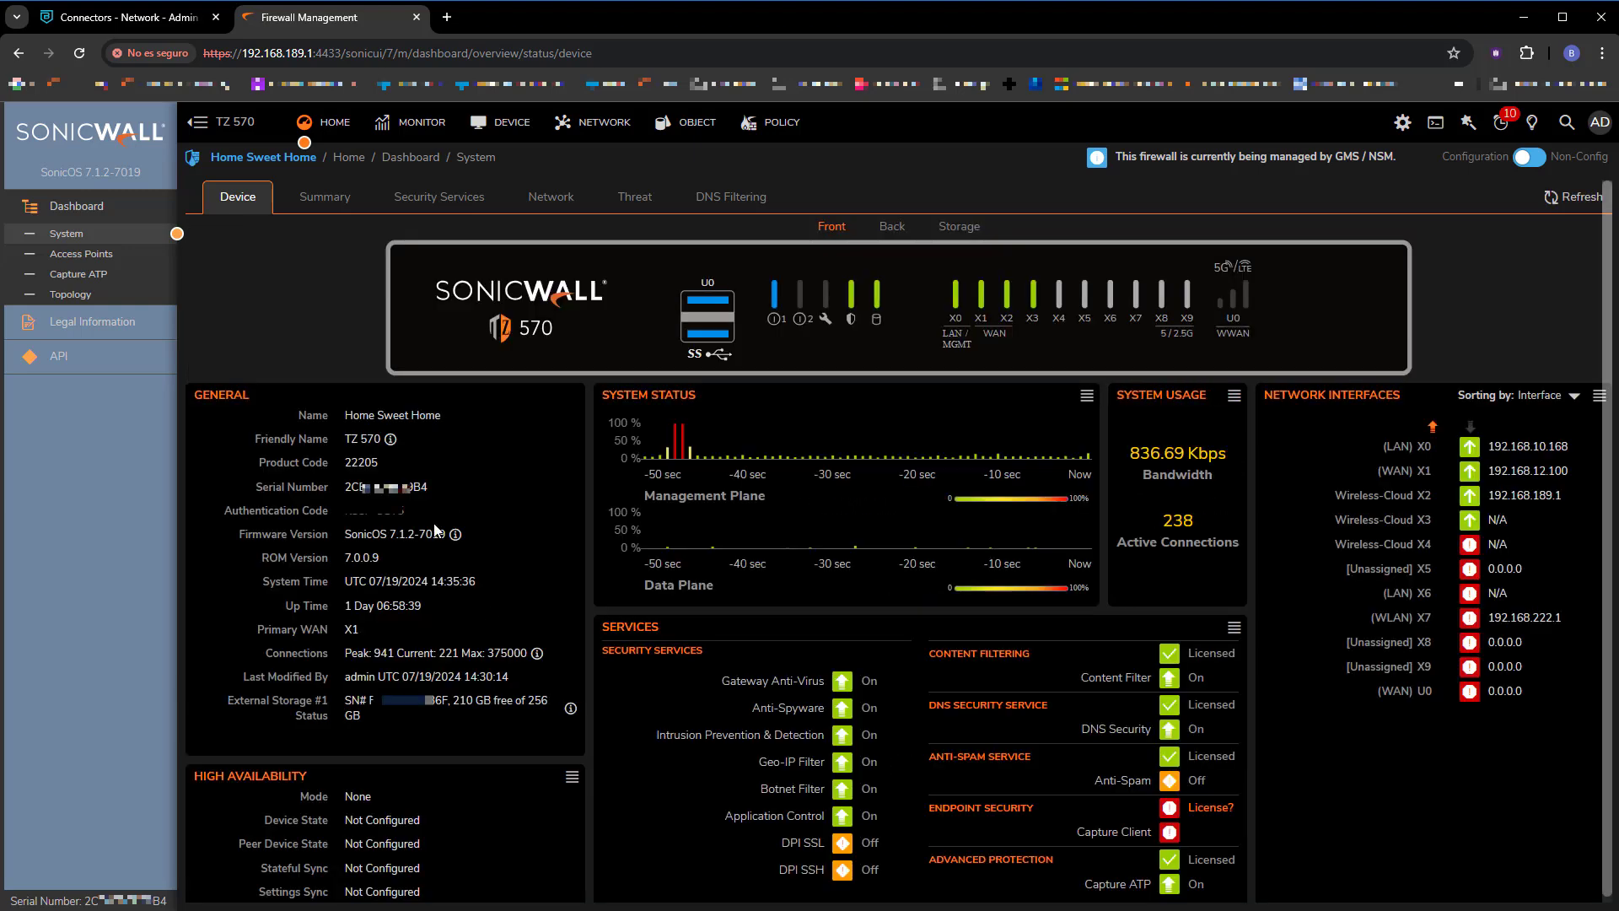
pyautogui.moveTo(428, 487); pyautogui.dragTo(404, 486)
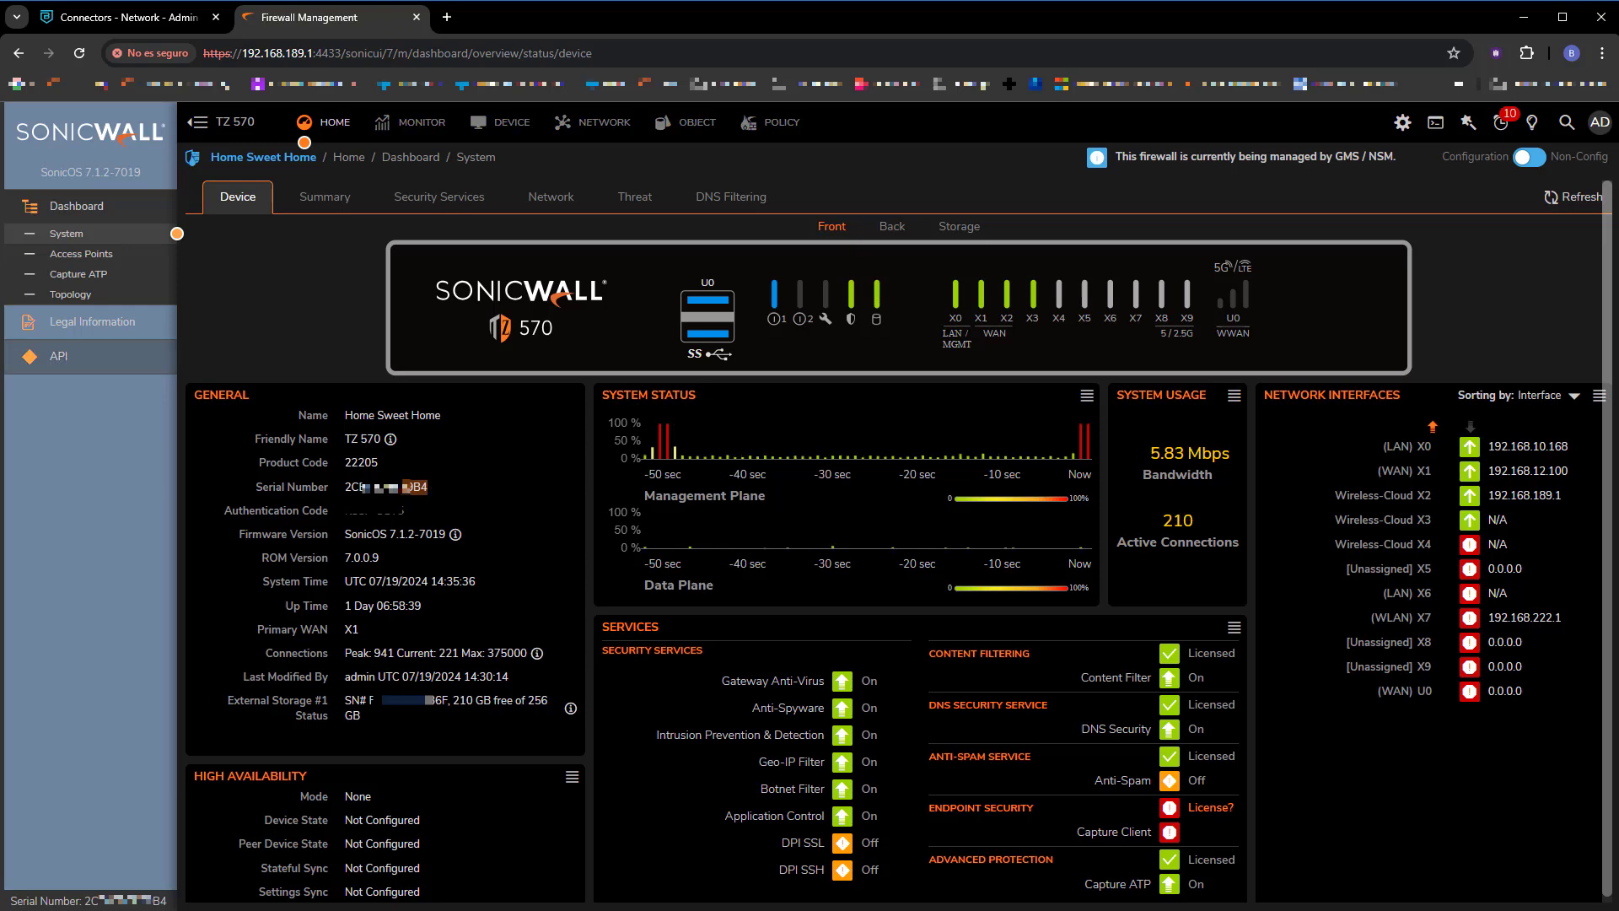
pyautogui.click(135, 20)
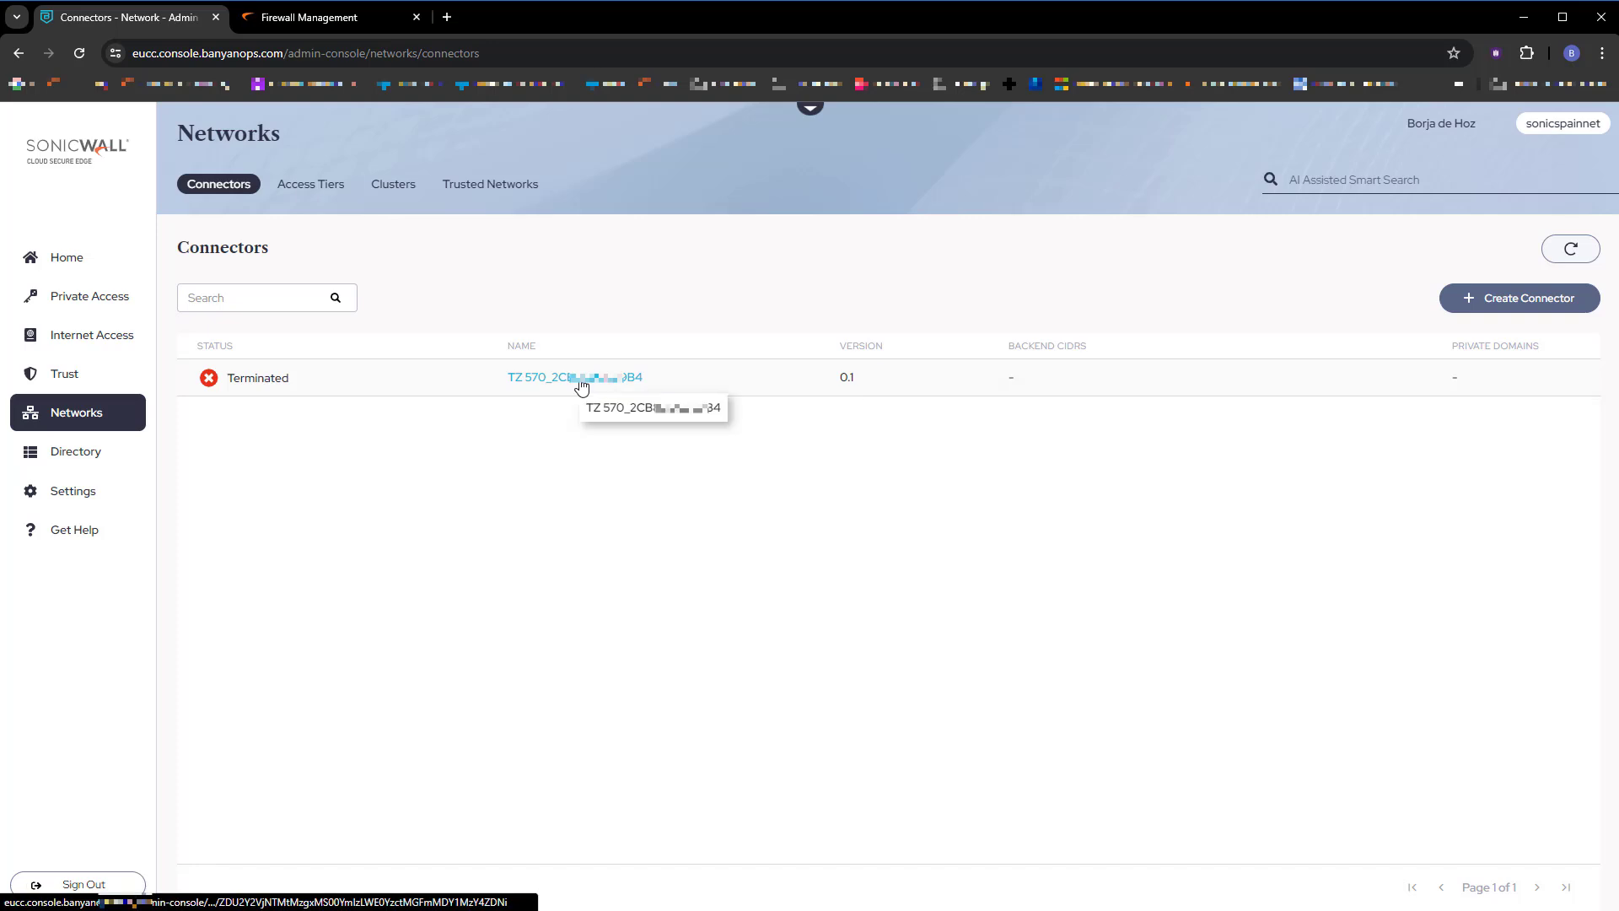
# Edit the TZ 570 connector to expose custom CIDR 172.16.0.0/16.
pyautogui.click(578, 379)
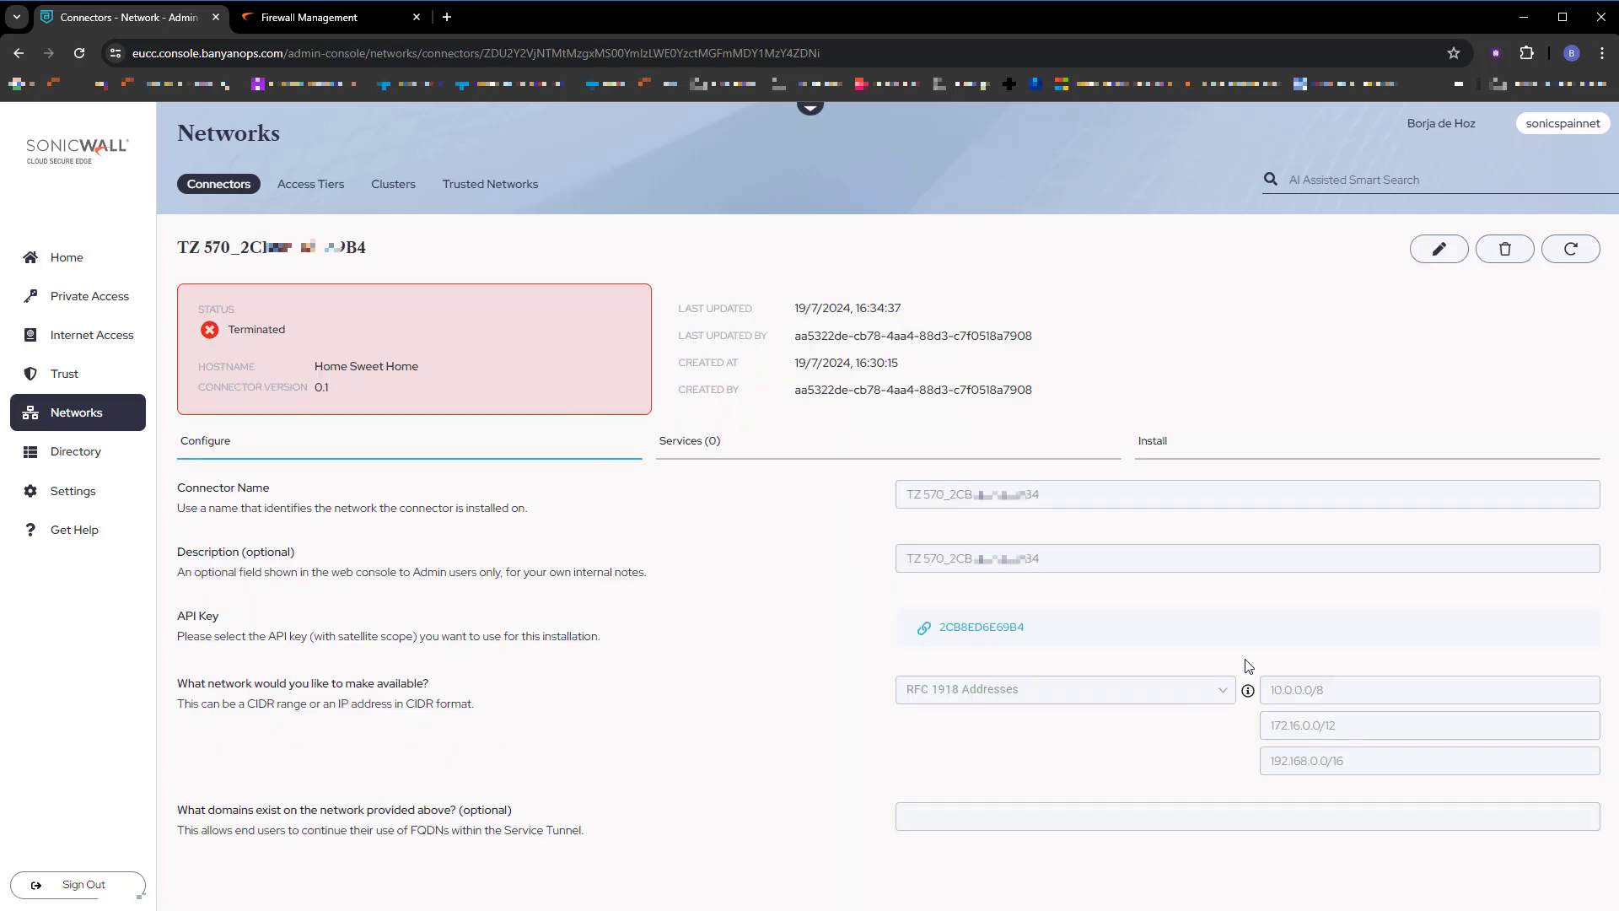
pyautogui.click(1449, 260)
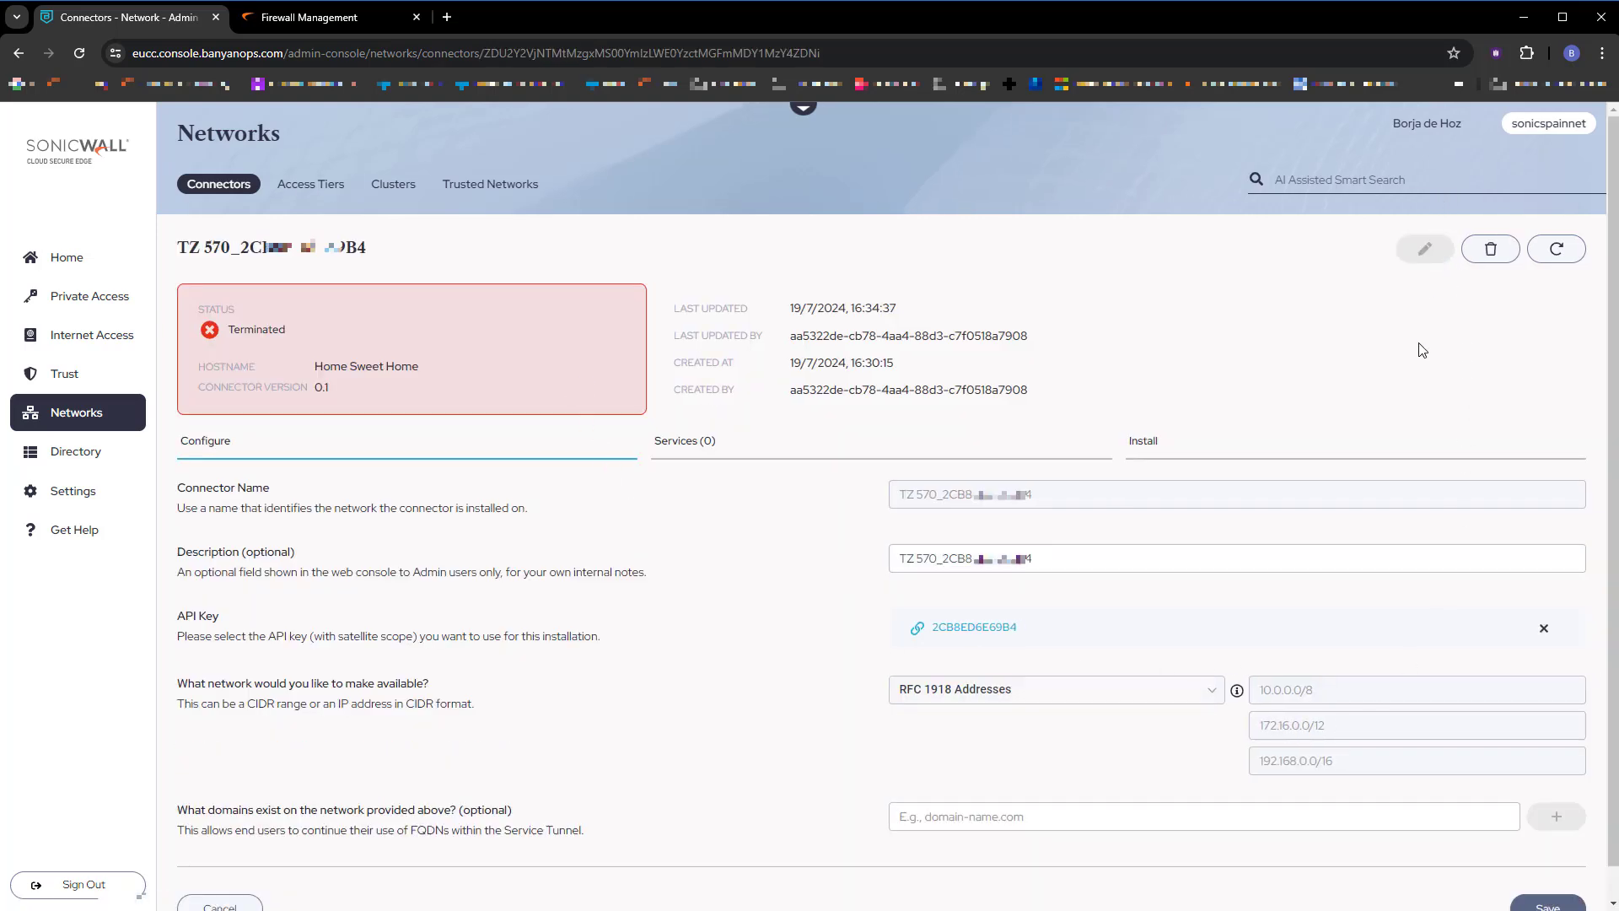
pyautogui.click(1216, 691)
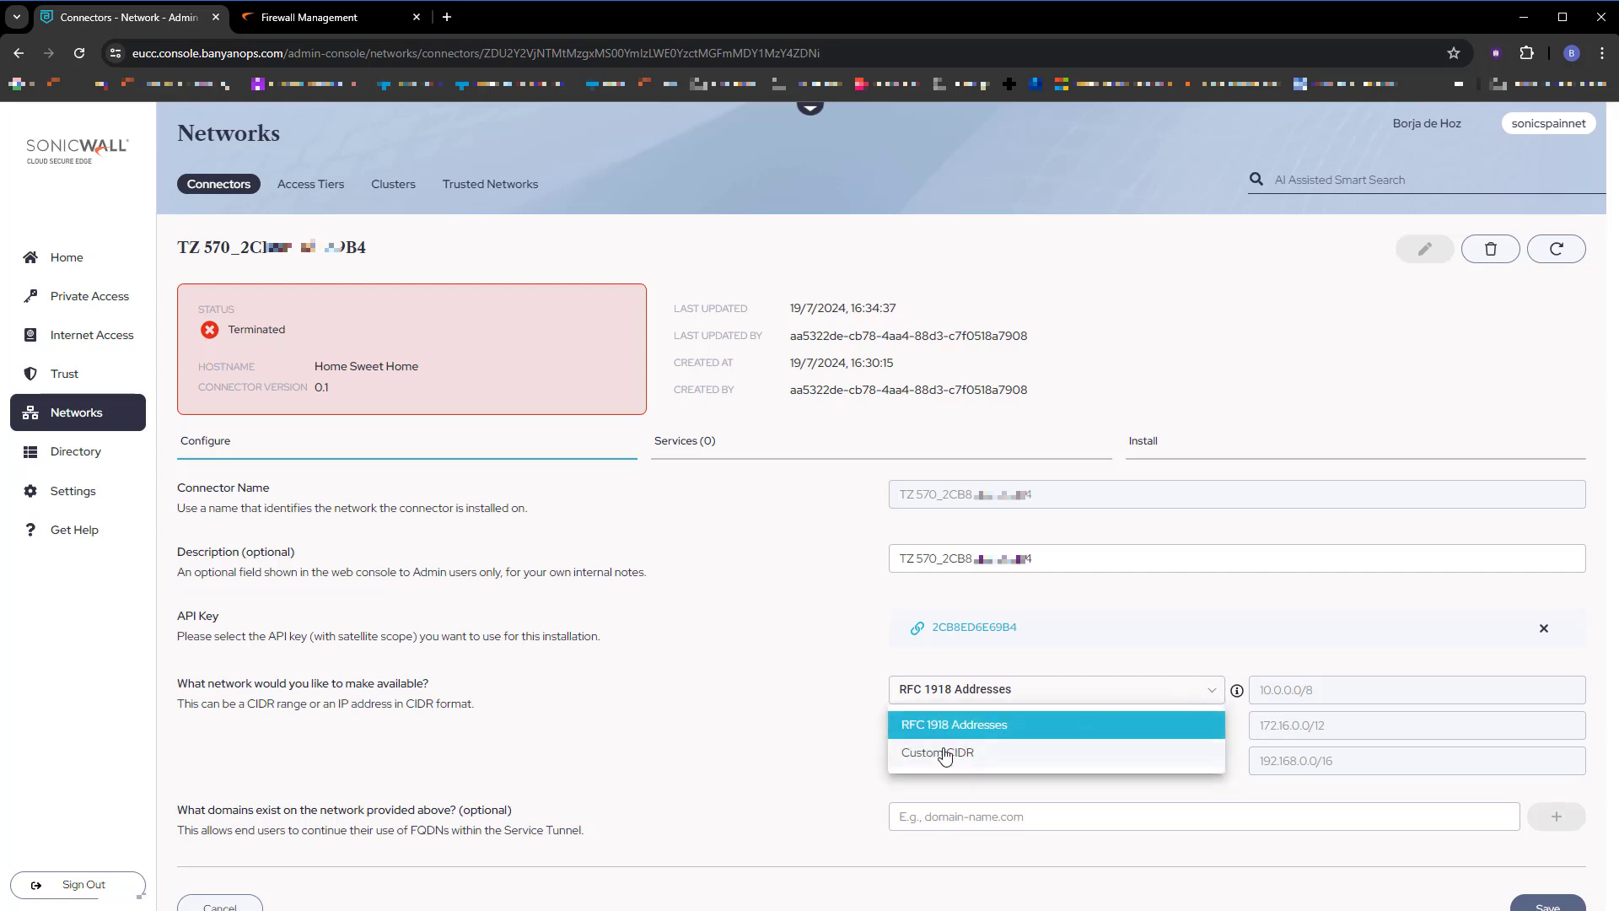
pyautogui.click(946, 753)
pyautogui.click(1308, 692)
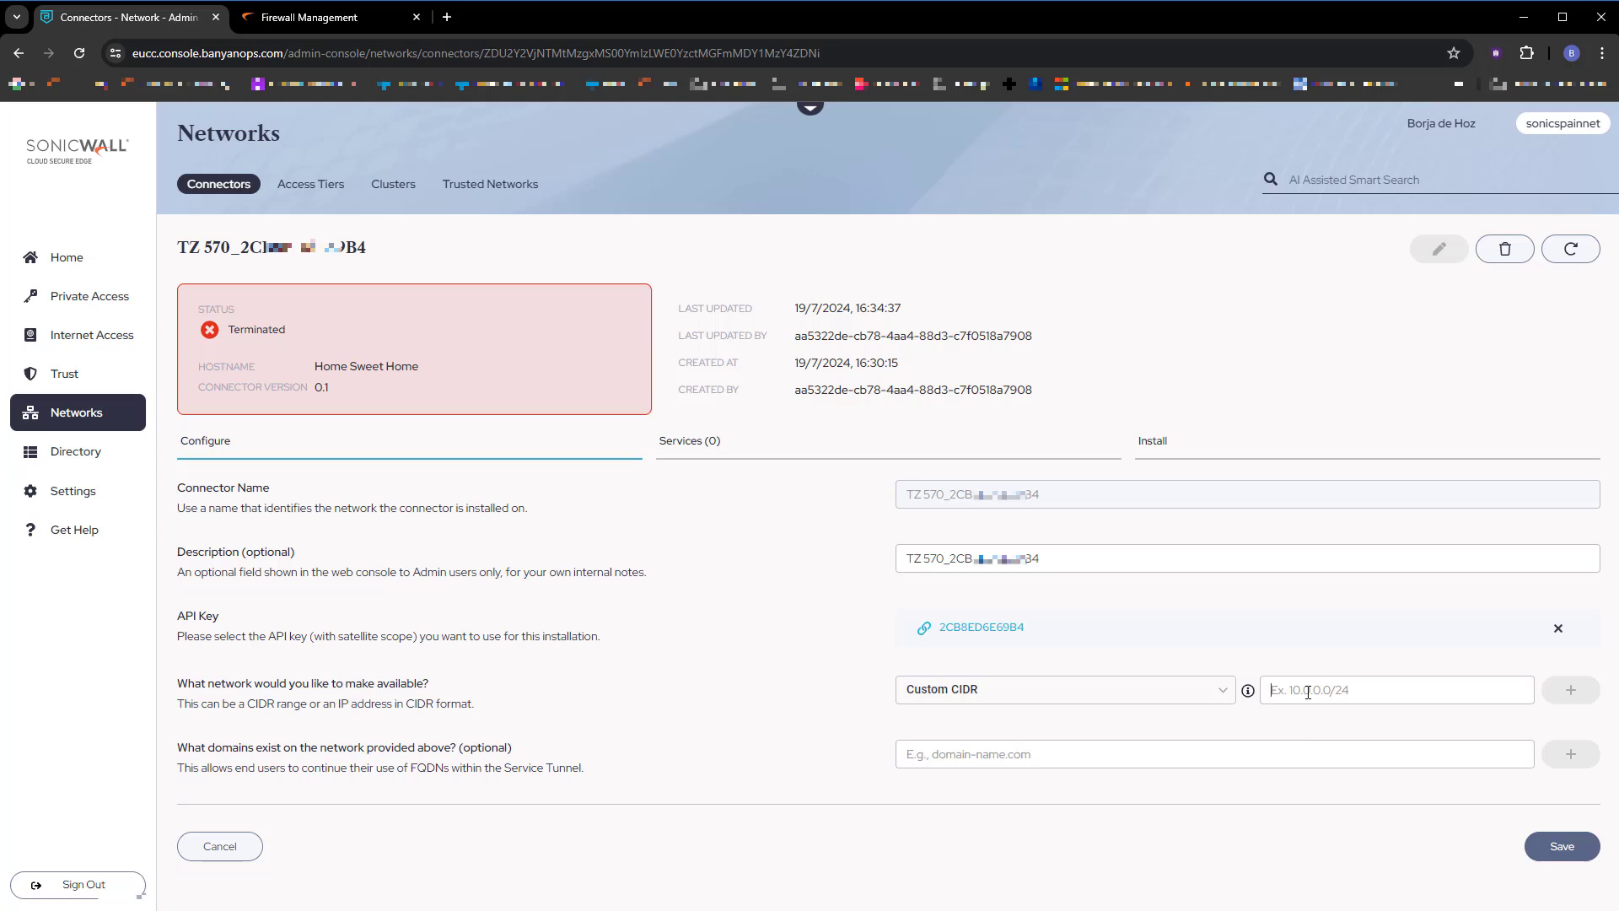
pyautogui.write('172.16.')
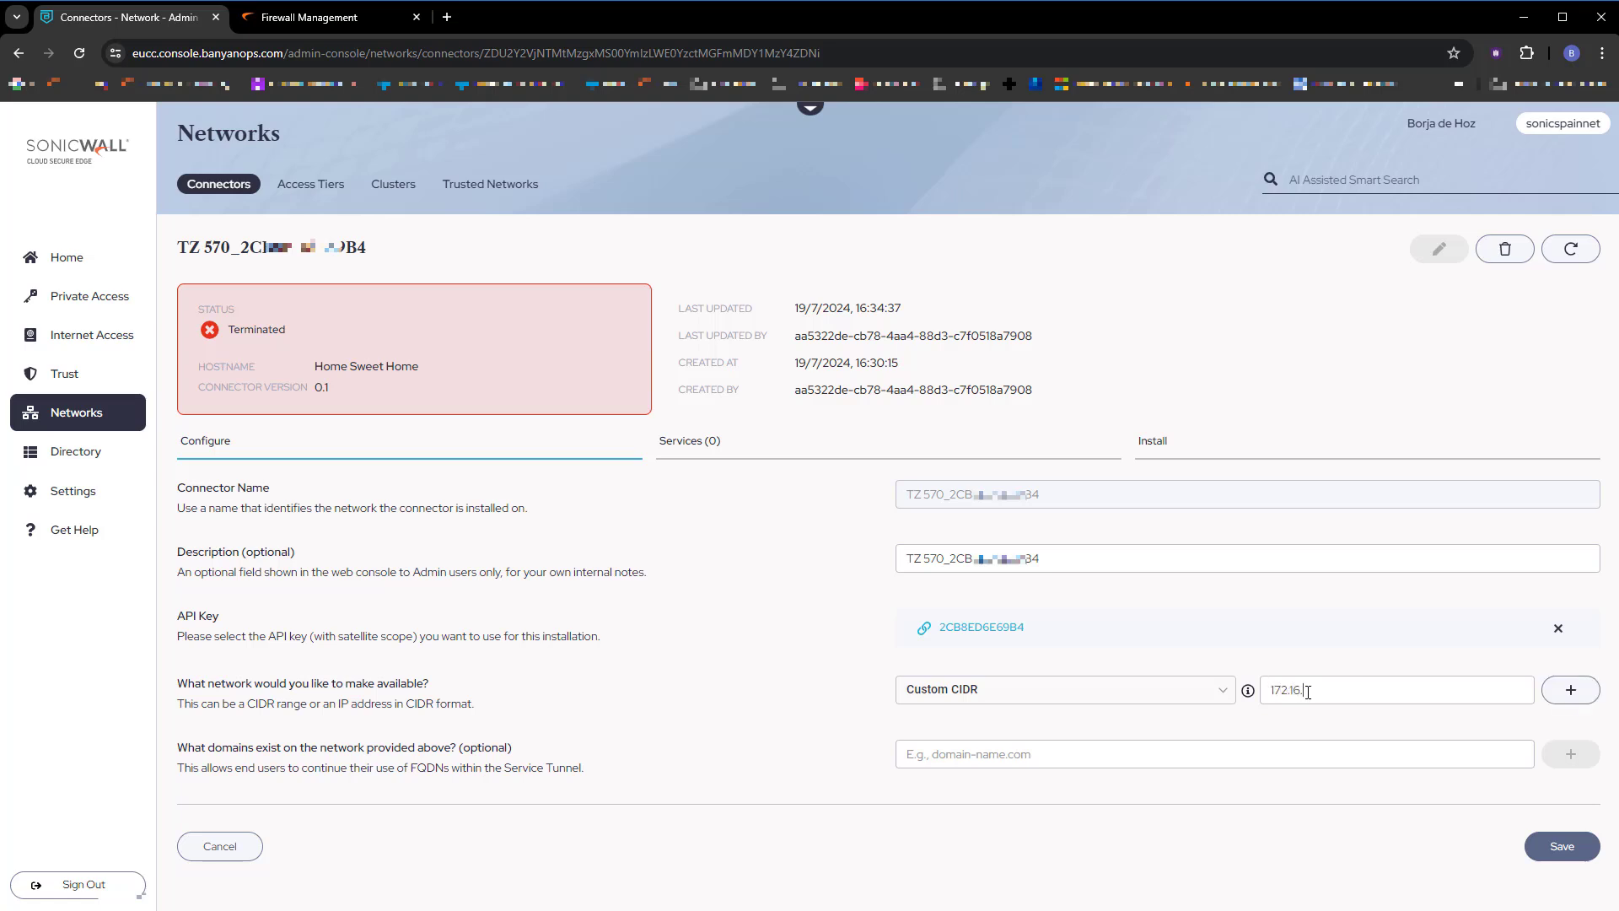
pyautogui.write('0.0/16')
pyautogui.click(1571, 690)
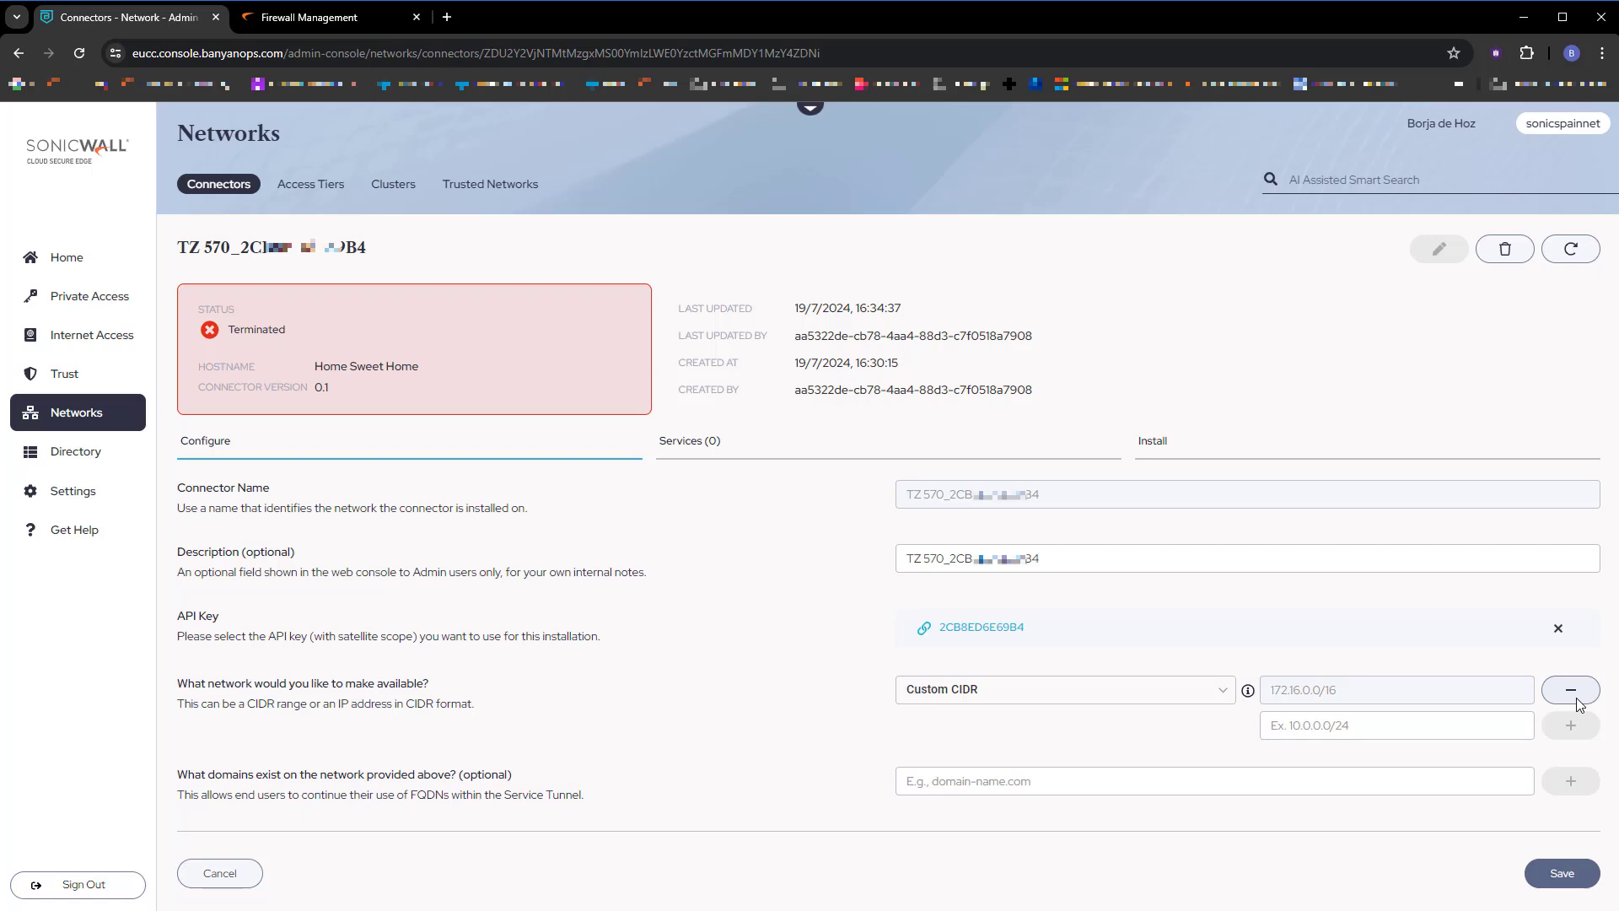
pyautogui.click(309, 24)
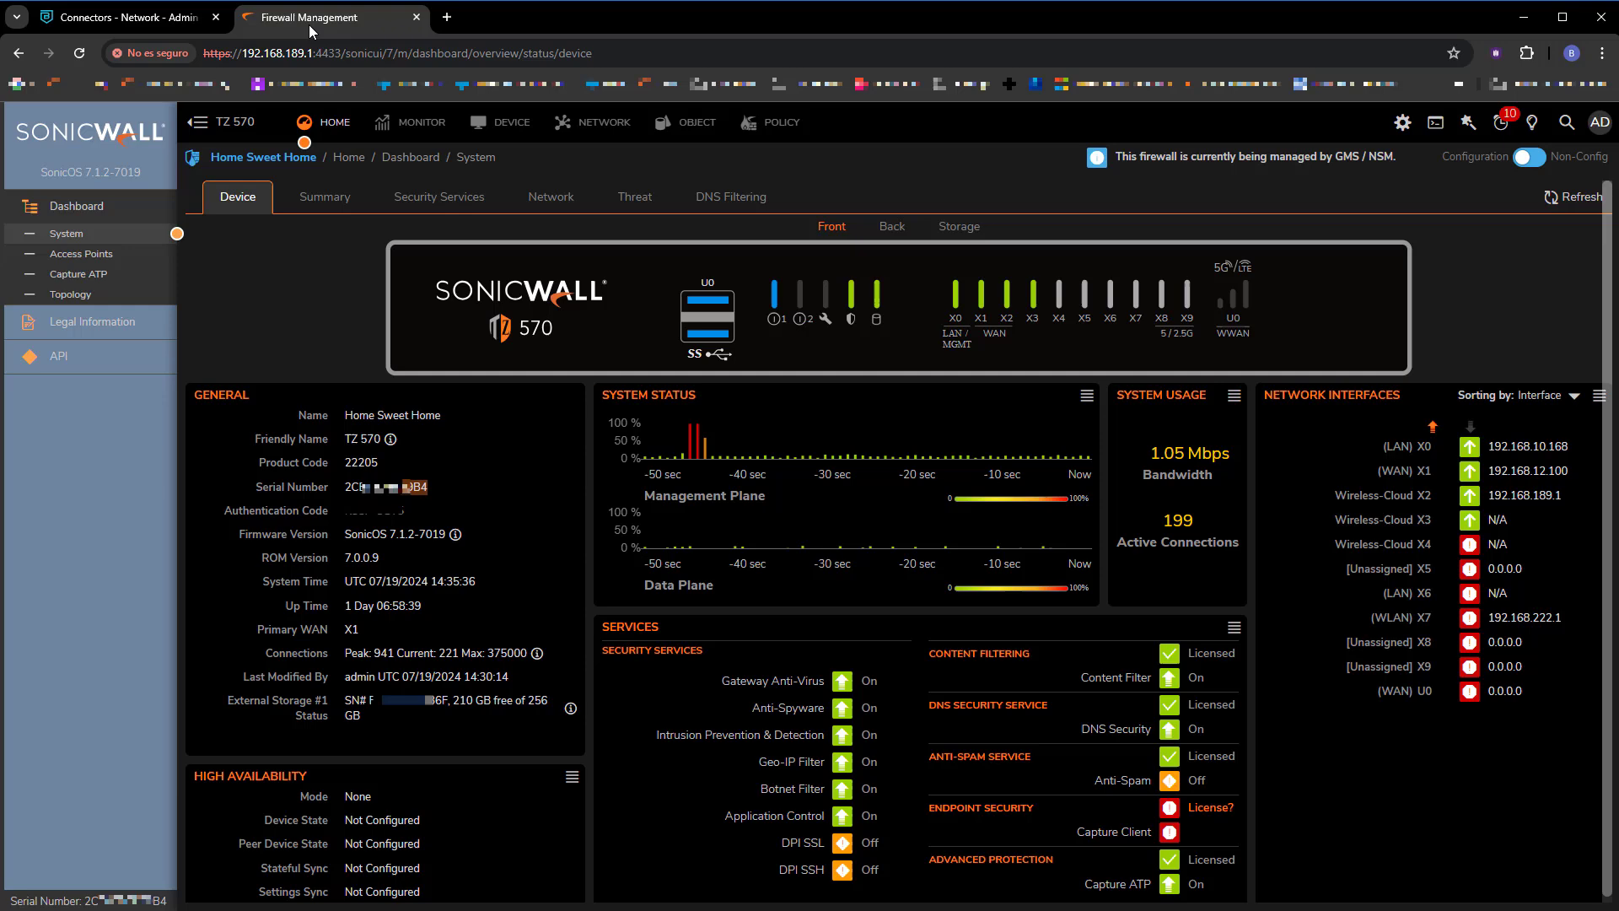
# Check interface X2's 192.168.189.1 address under Network > System > Interfaces.
pyautogui.click(604, 122)
pyautogui.click(161, 209)
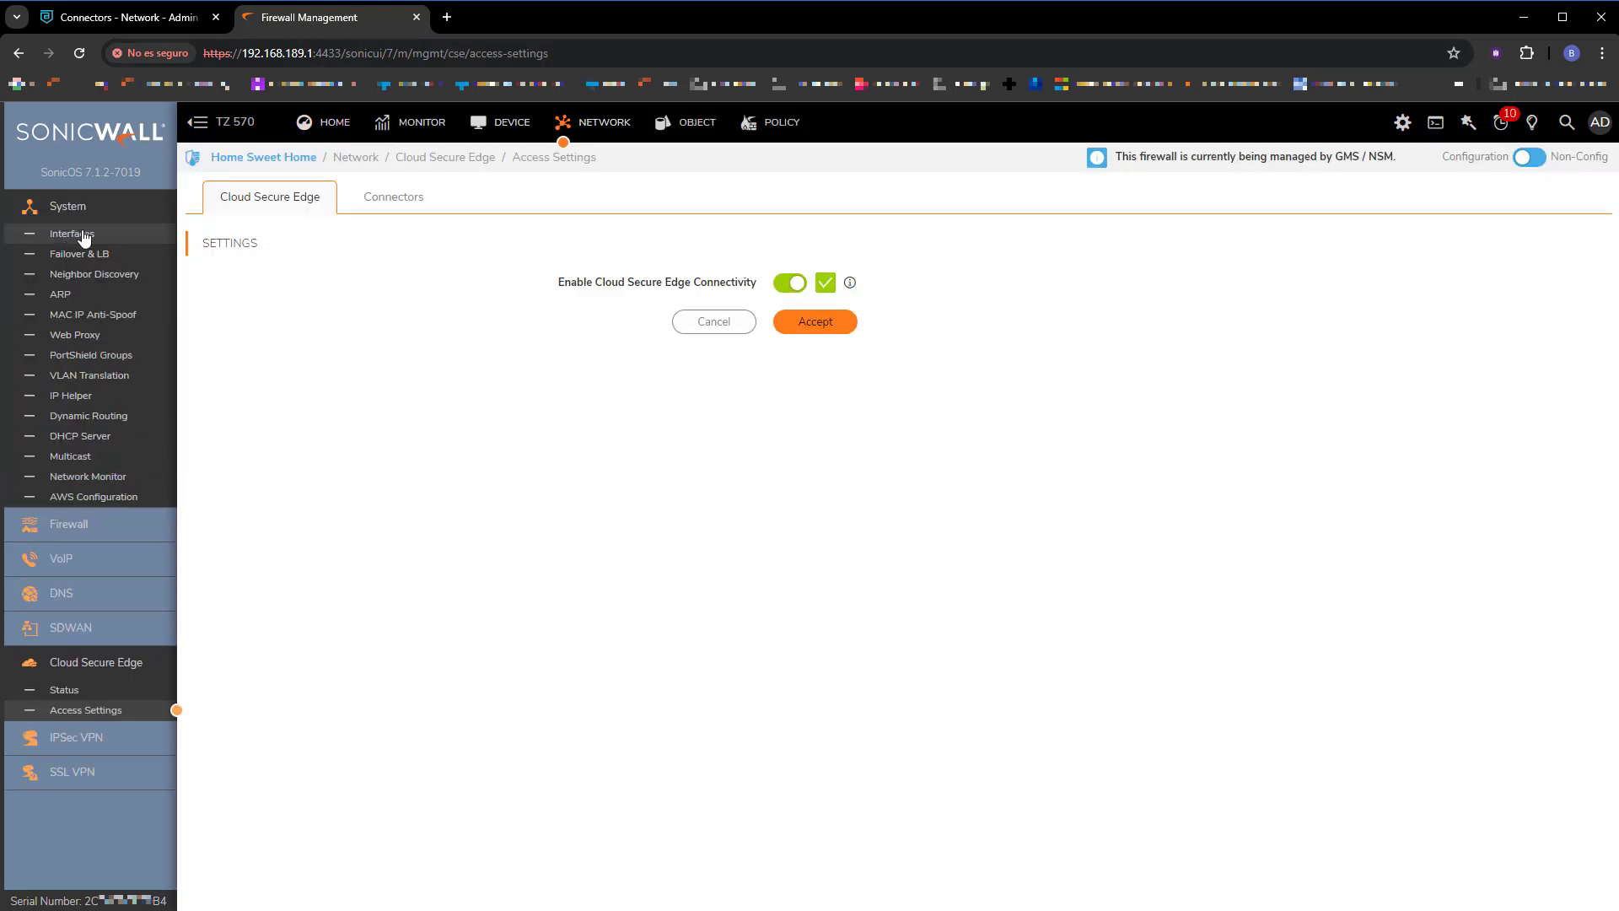
pyautogui.click(72, 233)
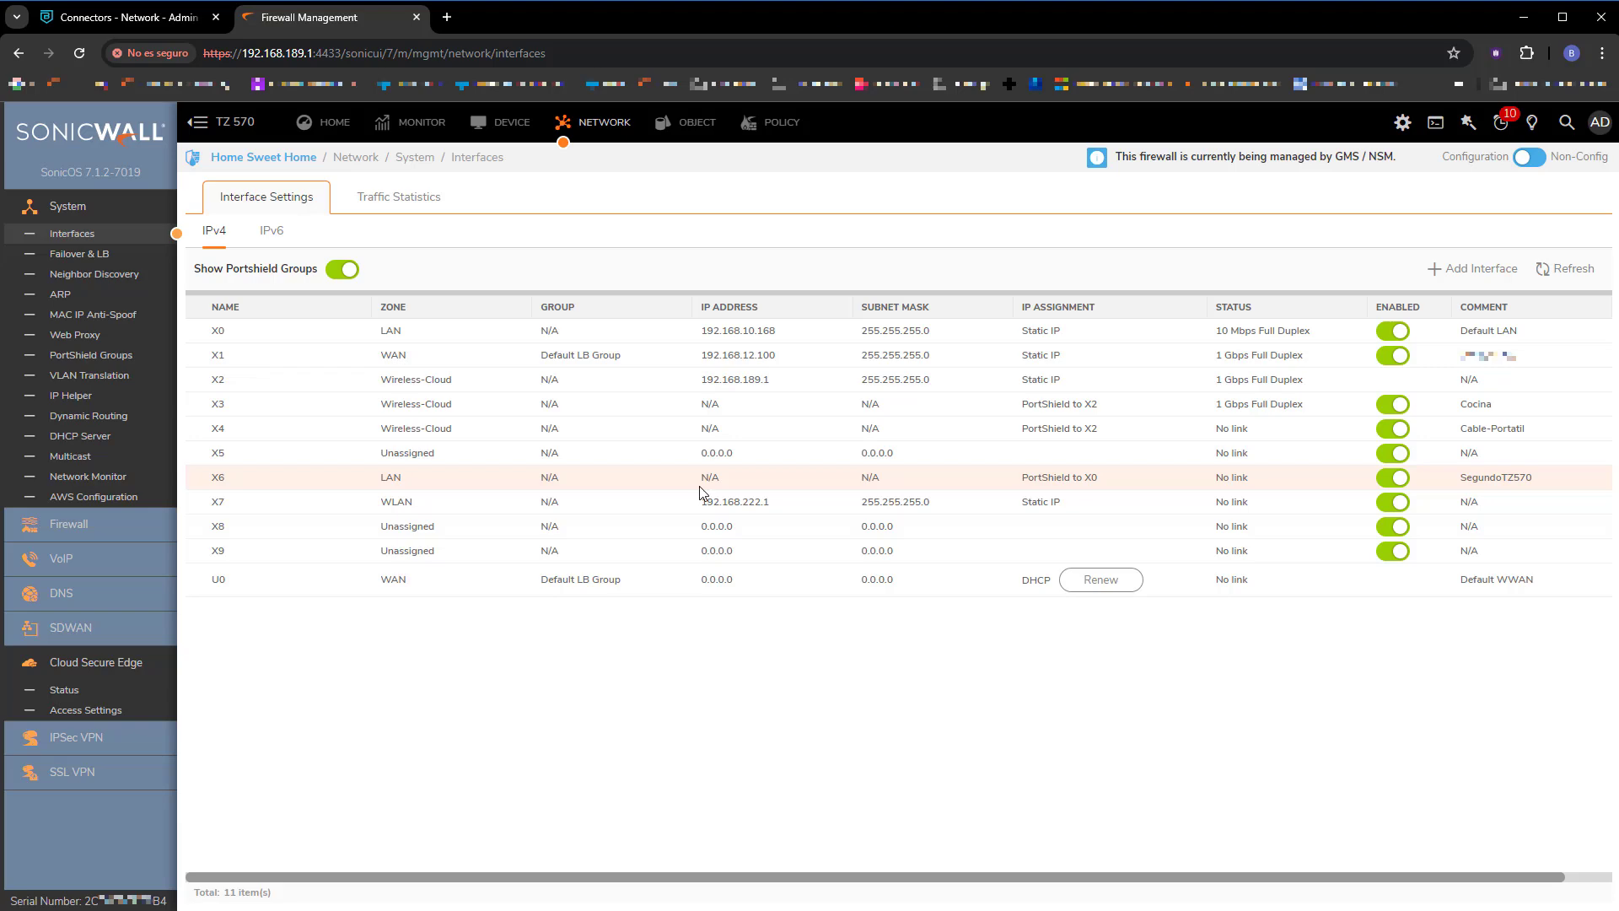
pyautogui.moveTo(699, 379); pyautogui.dragTo(762, 380)
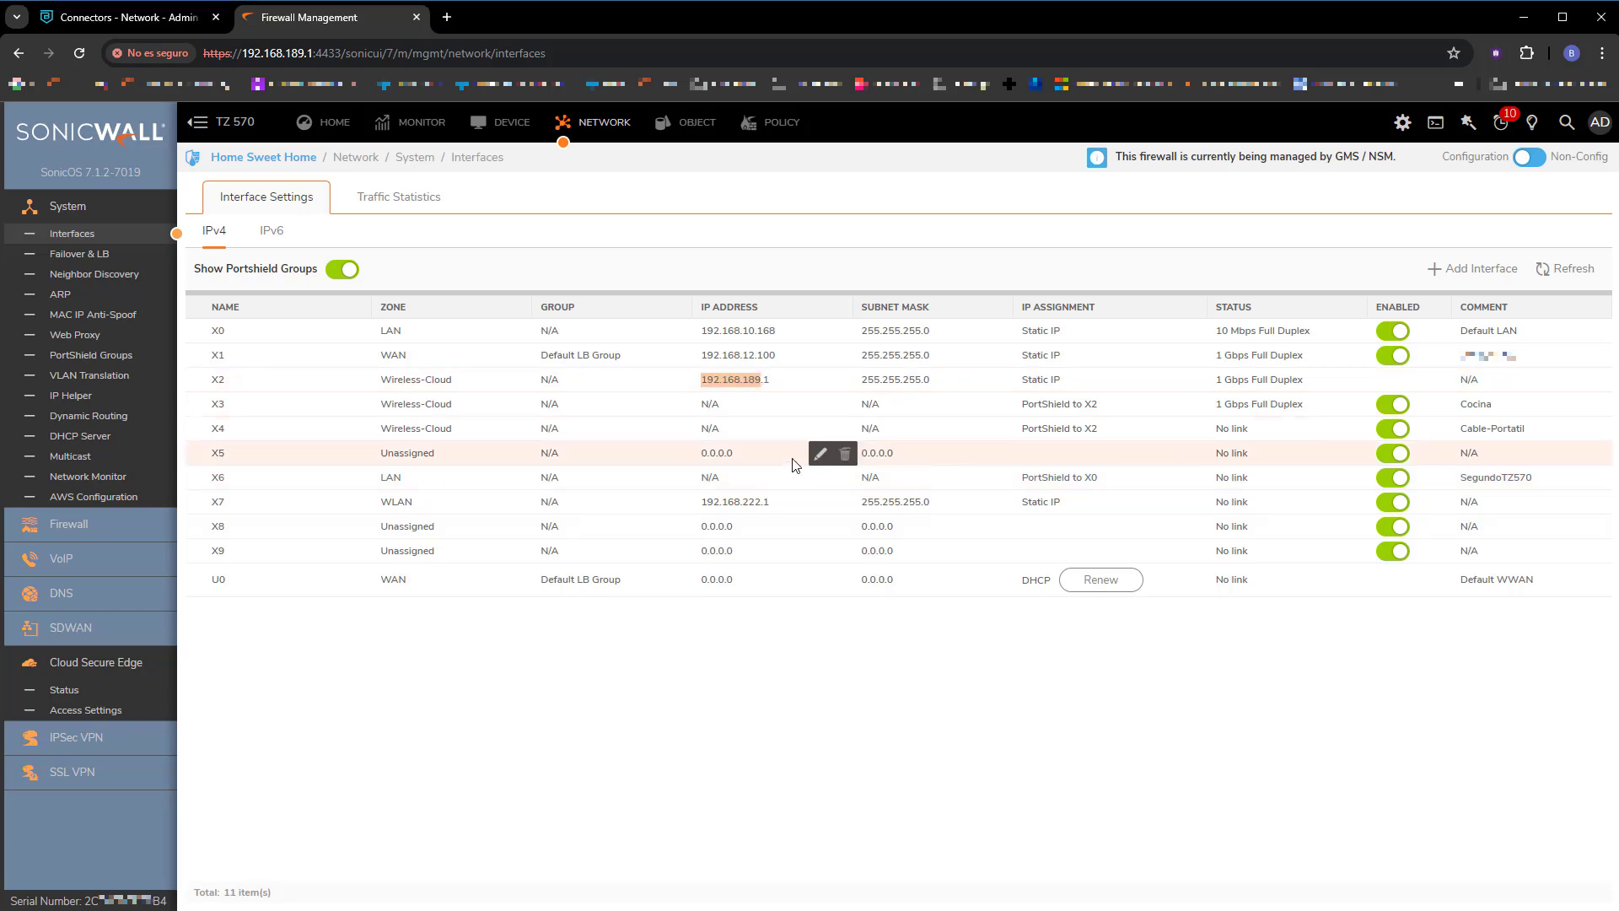
pyautogui.click(118, 17)
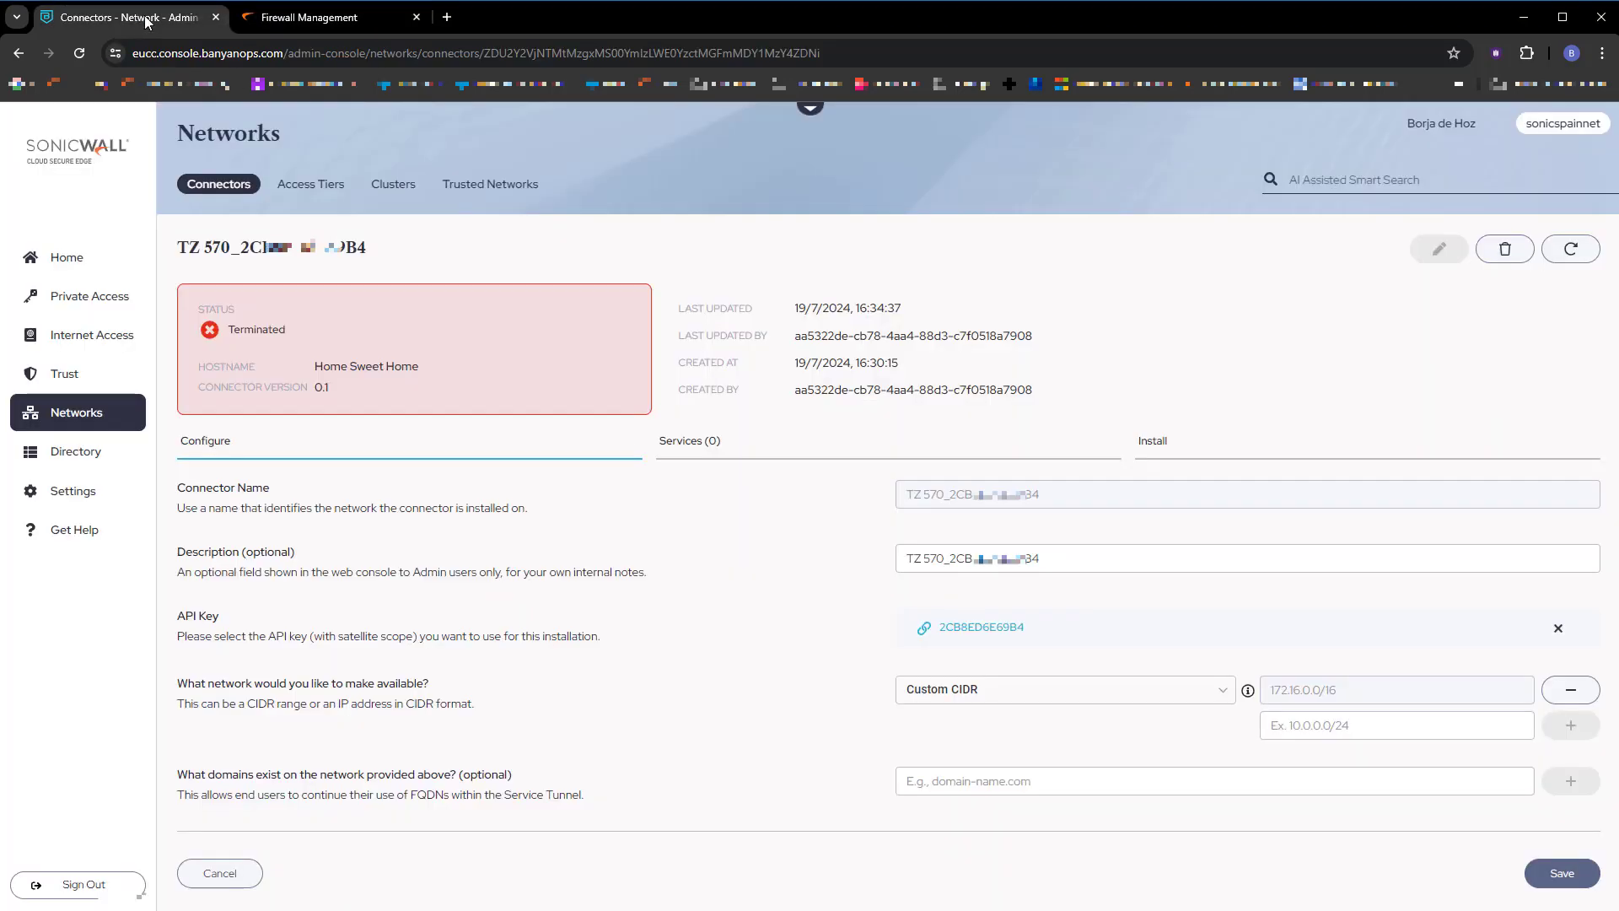
# Add 192.168.189.0/24 as a second connector network and save the settings.
pyautogui.write('192.168.18')
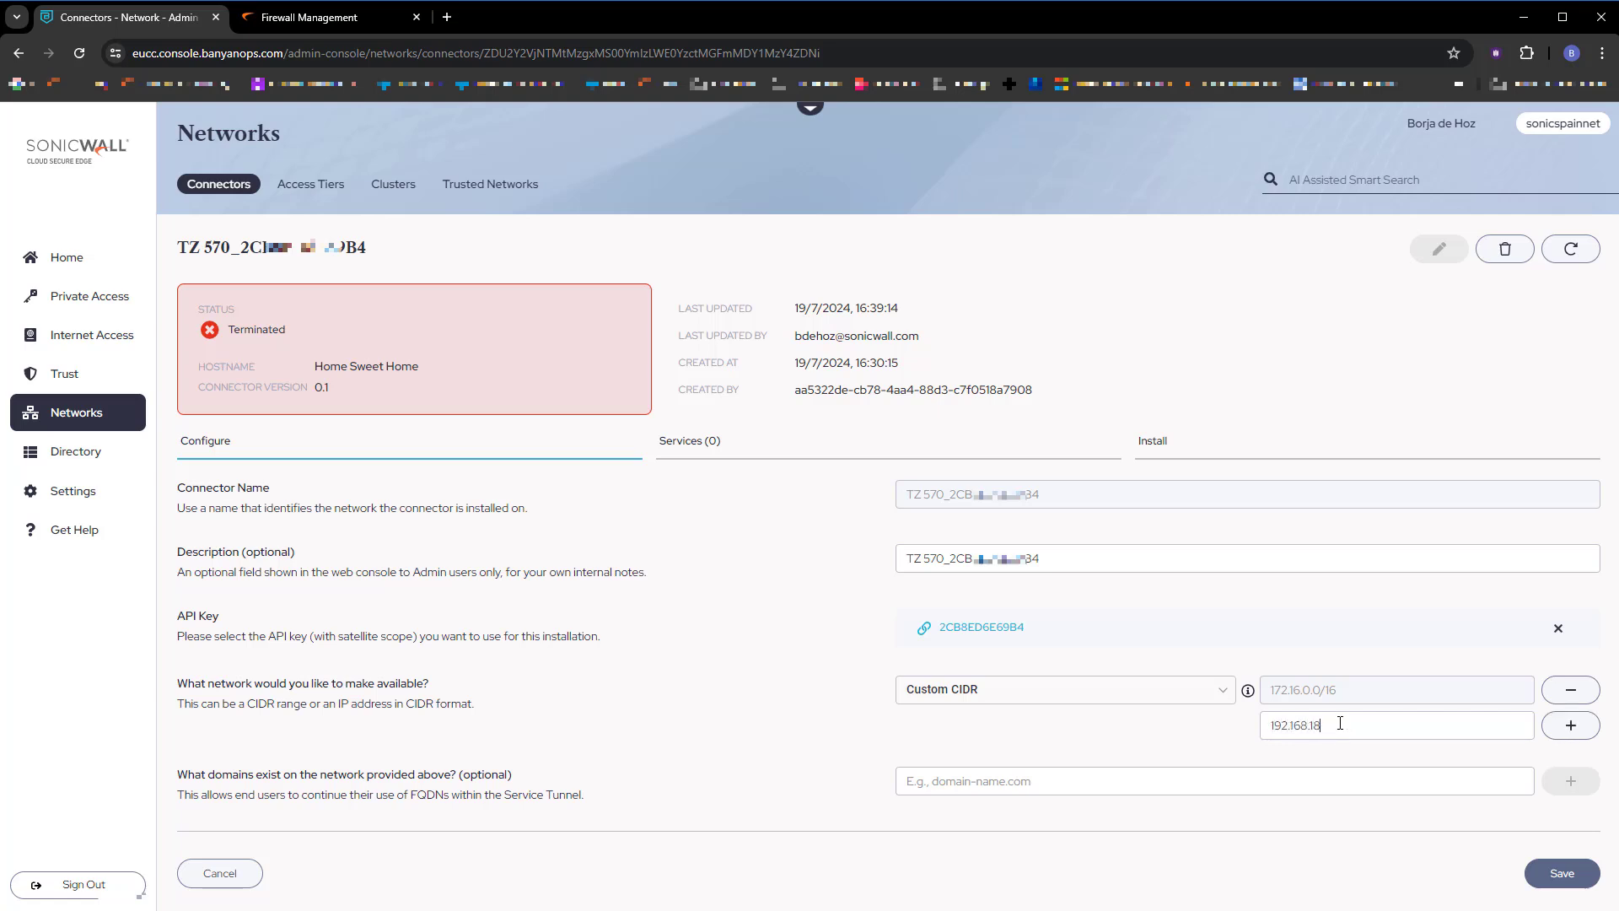
pyautogui.write('9.0/24')
pyautogui.click(1572, 727)
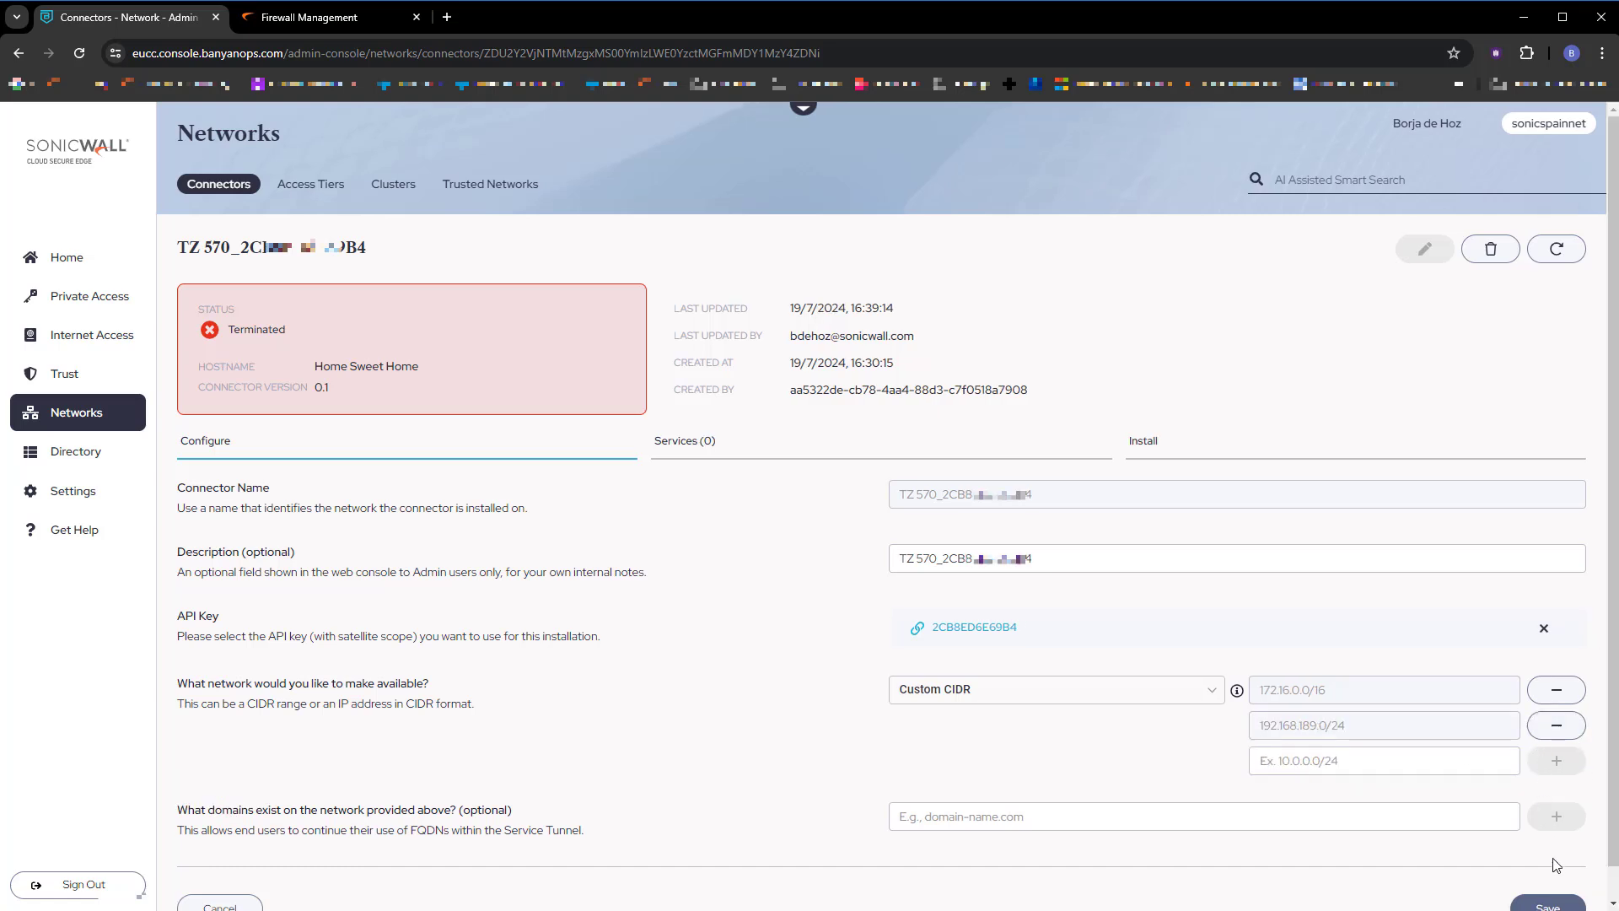
pyautogui.click(1551, 905)
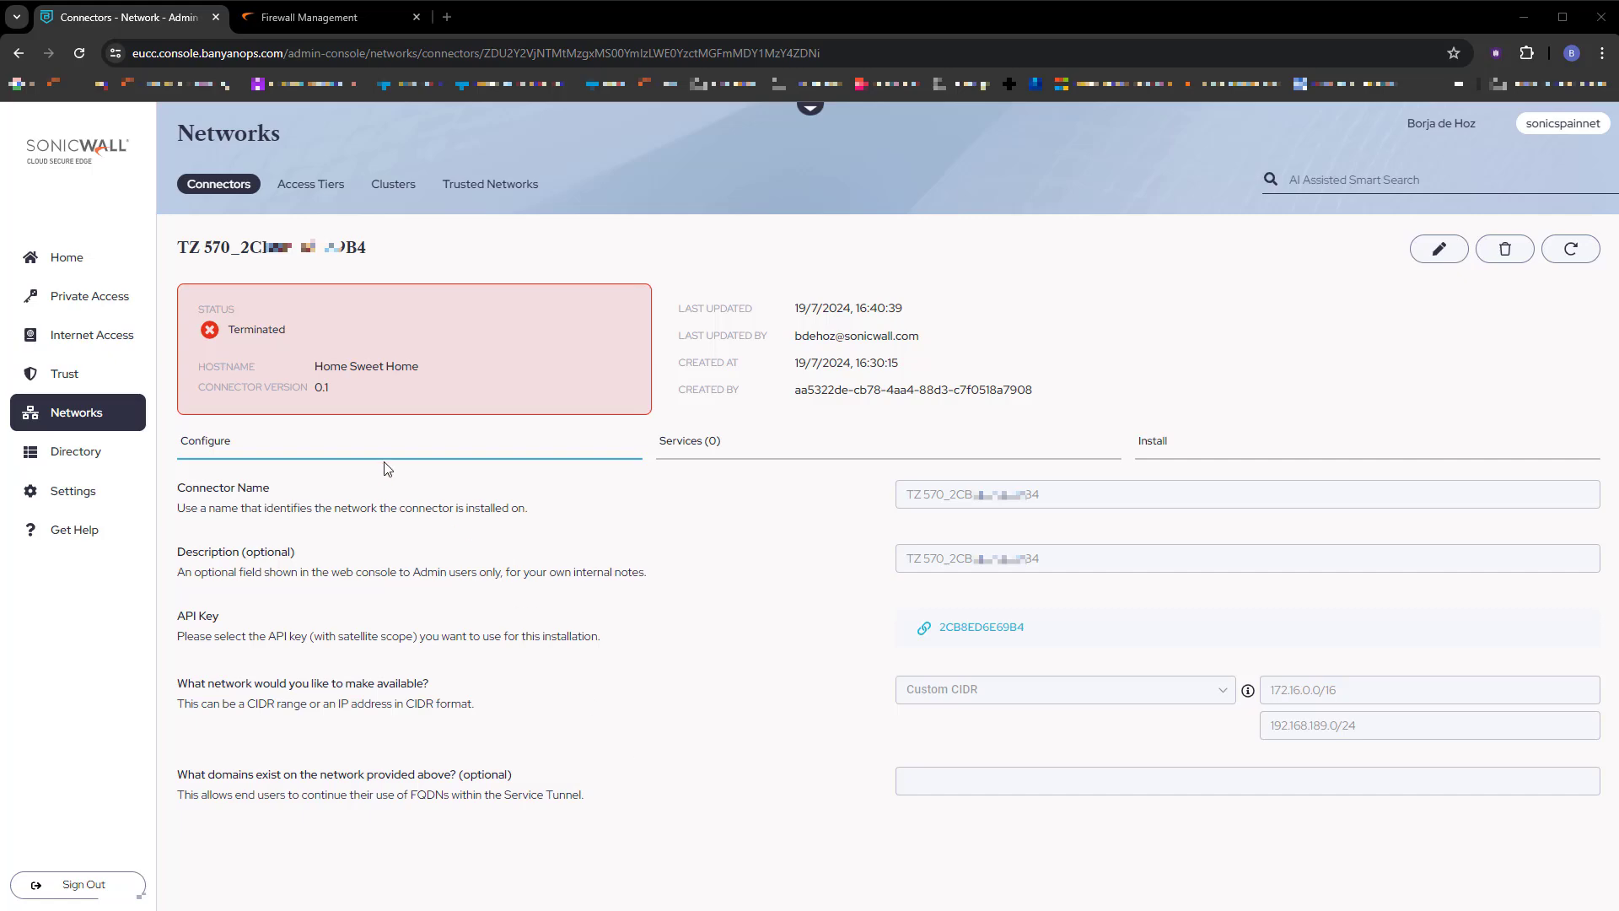
pyautogui.hotkey('ctrl', 'Tab')
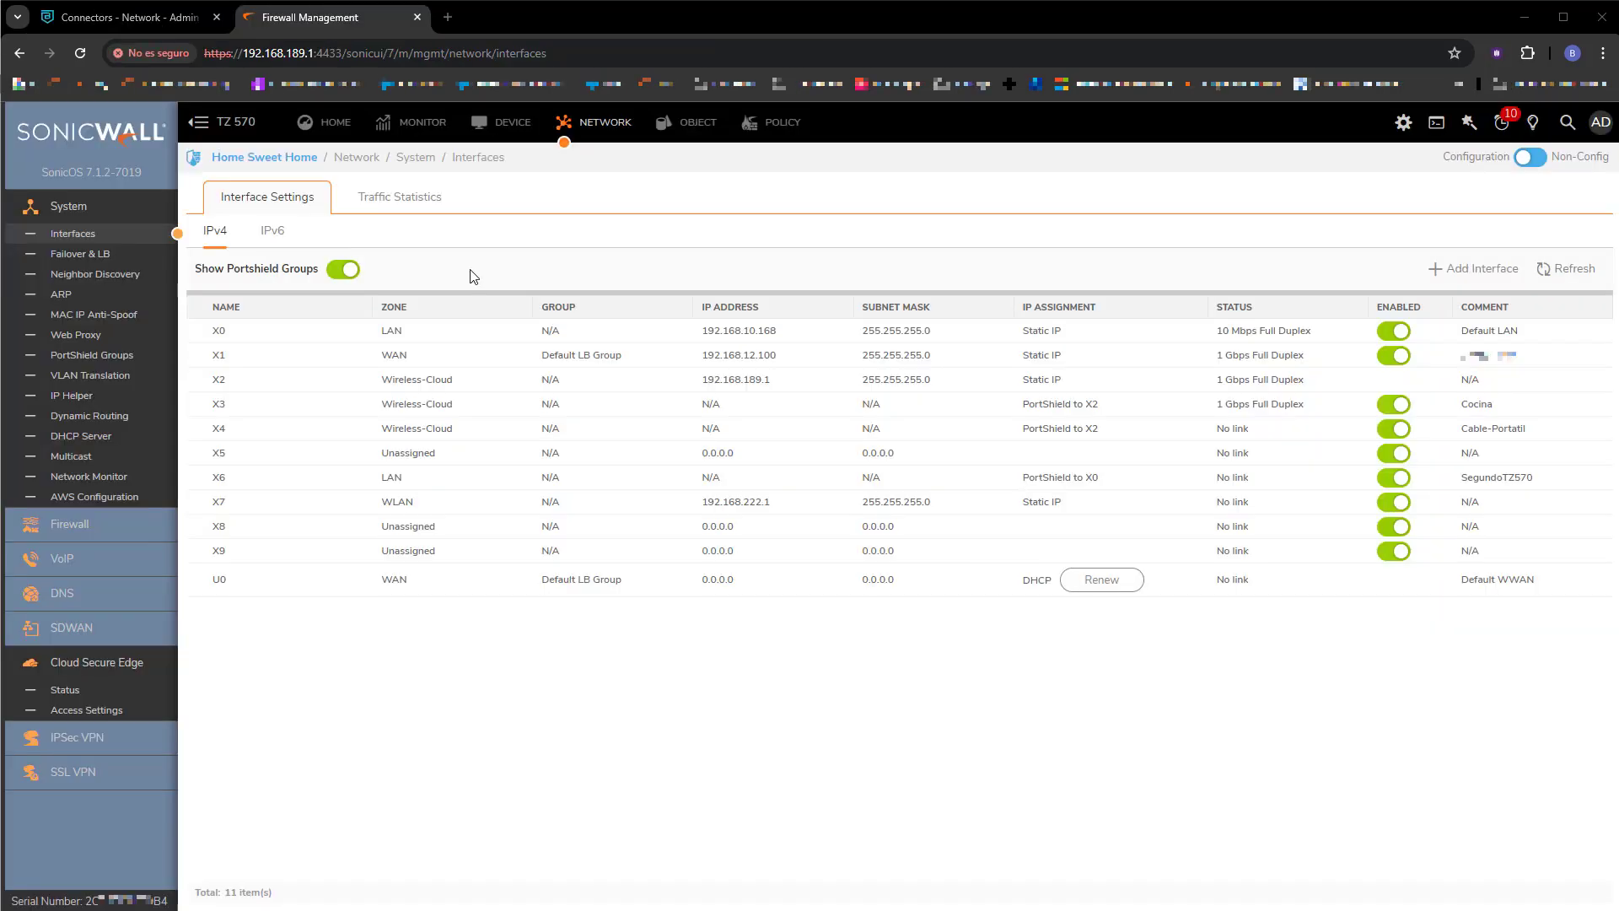
# Open the TZ 570 connector's configuration from the Access Settings Connectors tab.
pyautogui.click(96, 714)
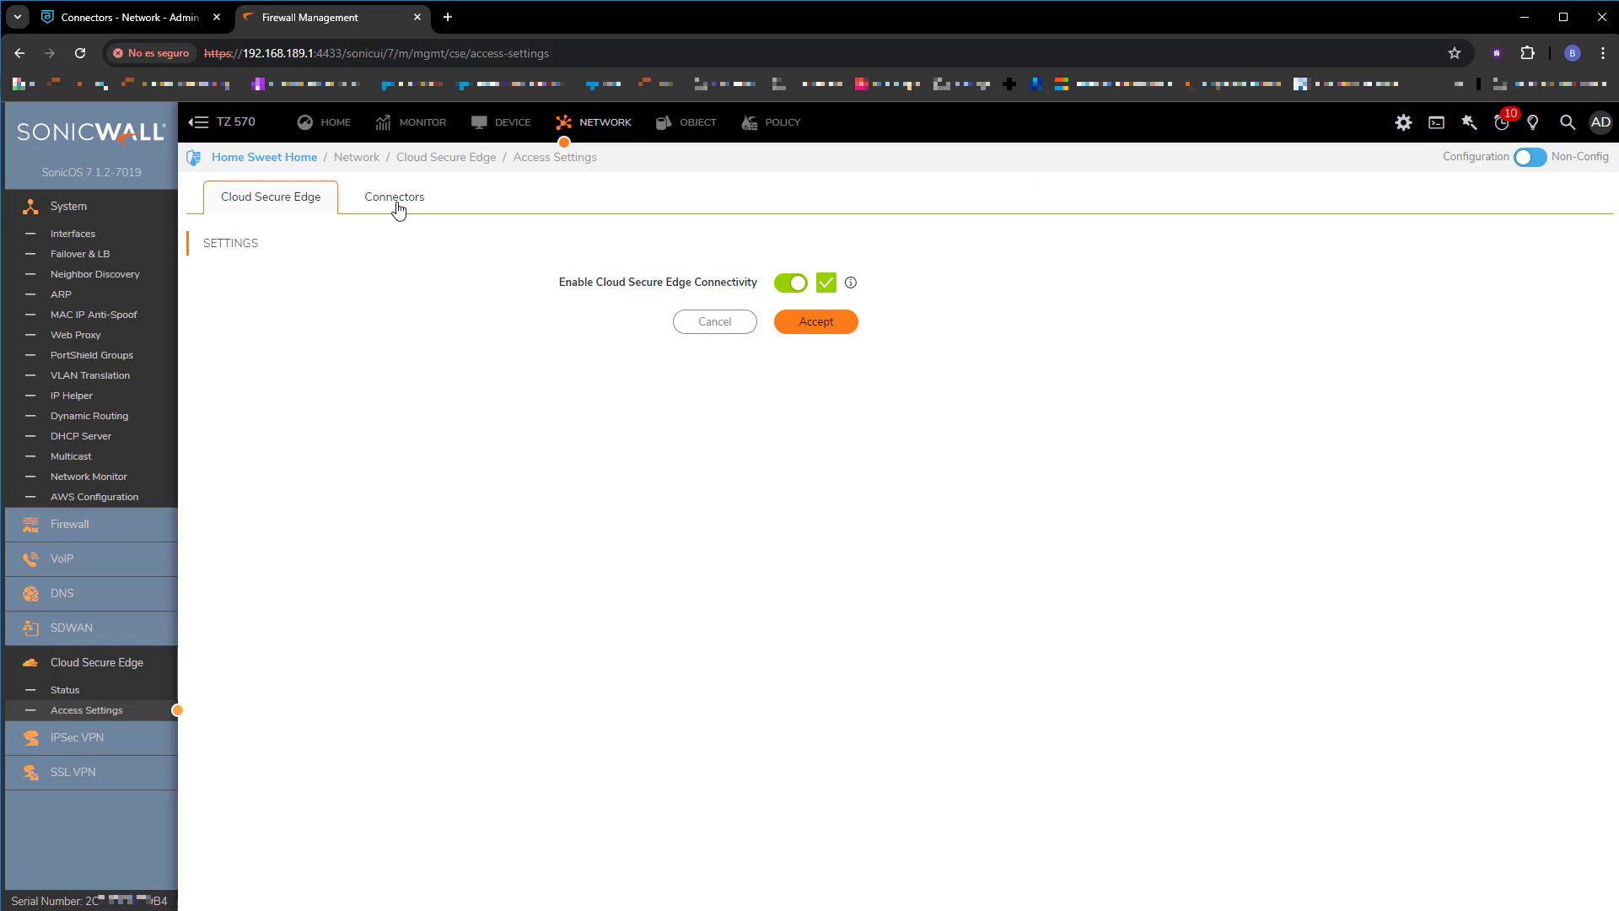
pyautogui.click(399, 210)
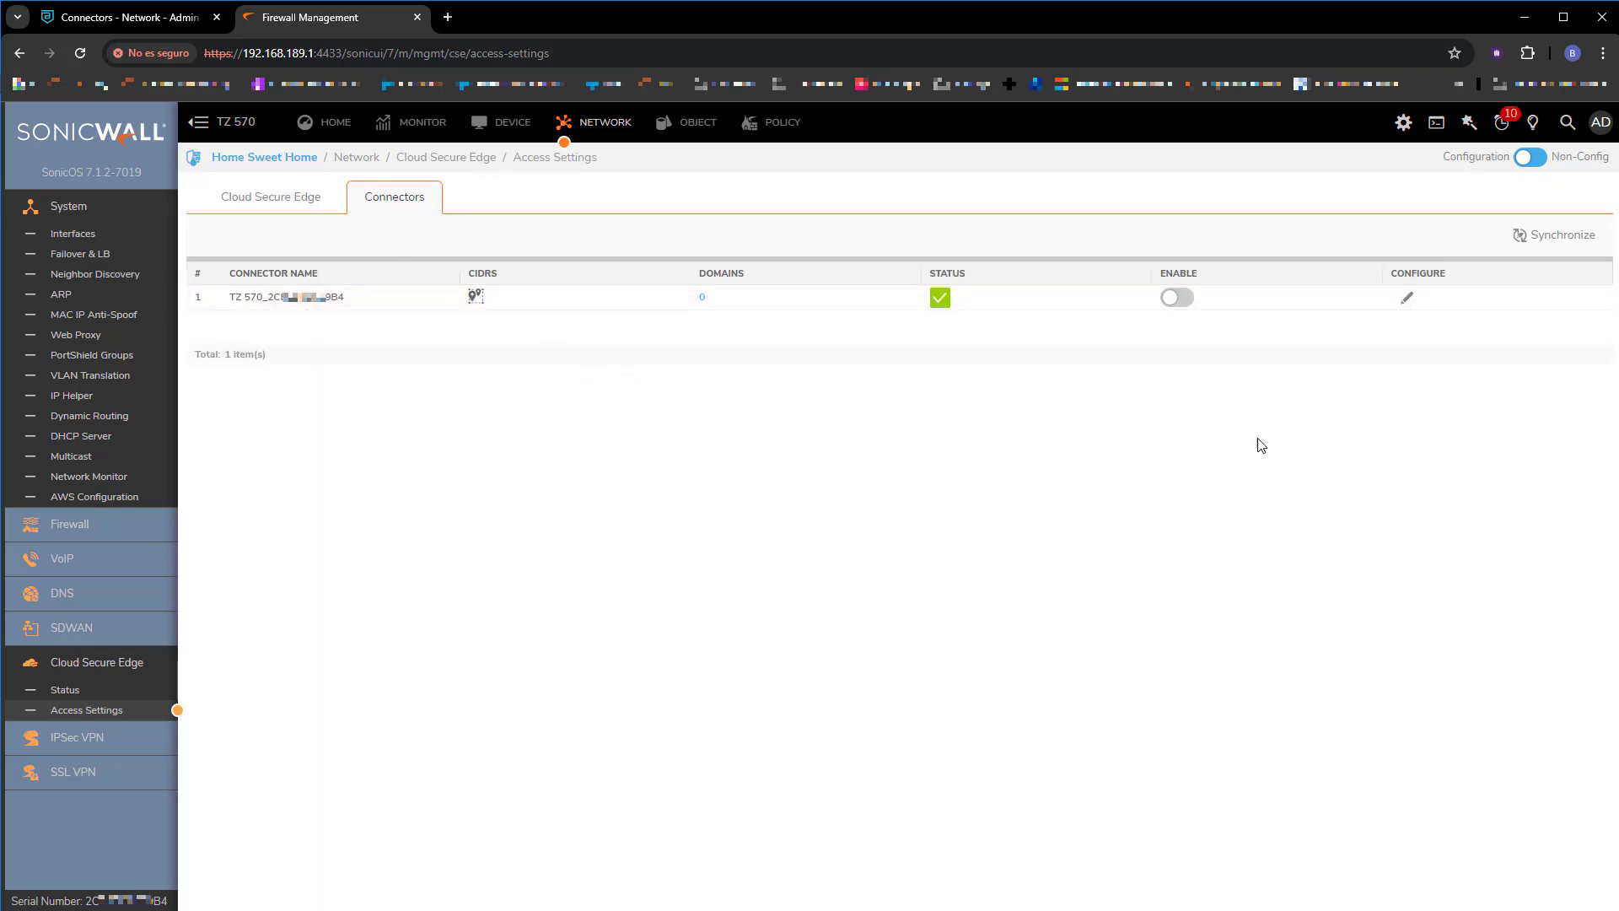
pyautogui.click(1406, 299)
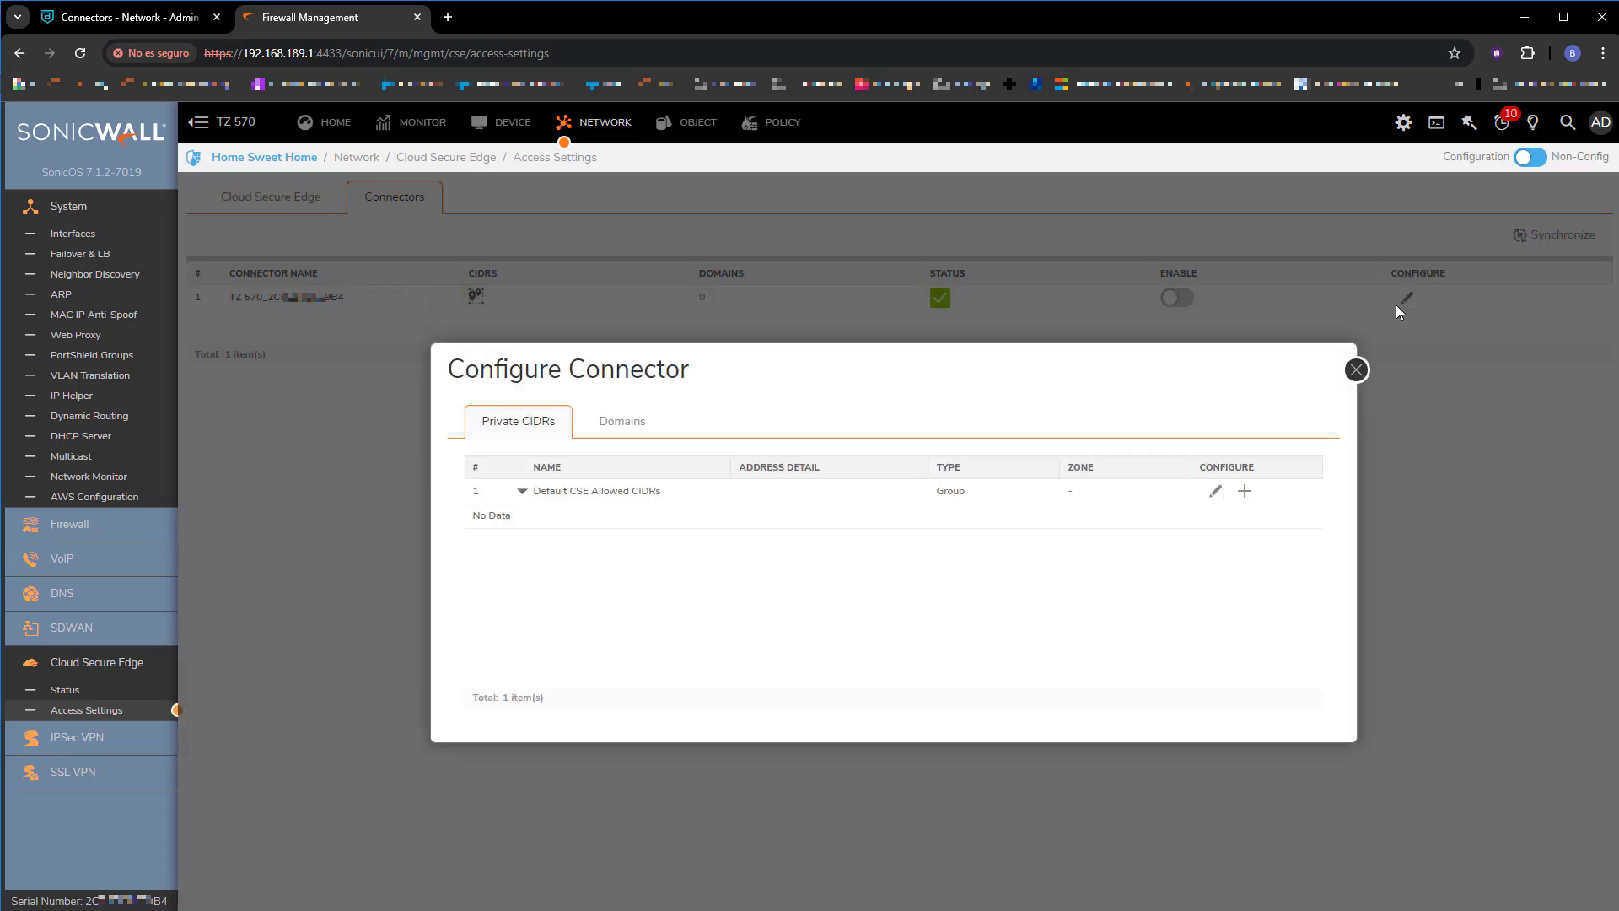
# Add the X2 Subnet object to the Default CSE Allowed CIDRs group.
pyautogui.click(1217, 492)
pyautogui.click(767, 520)
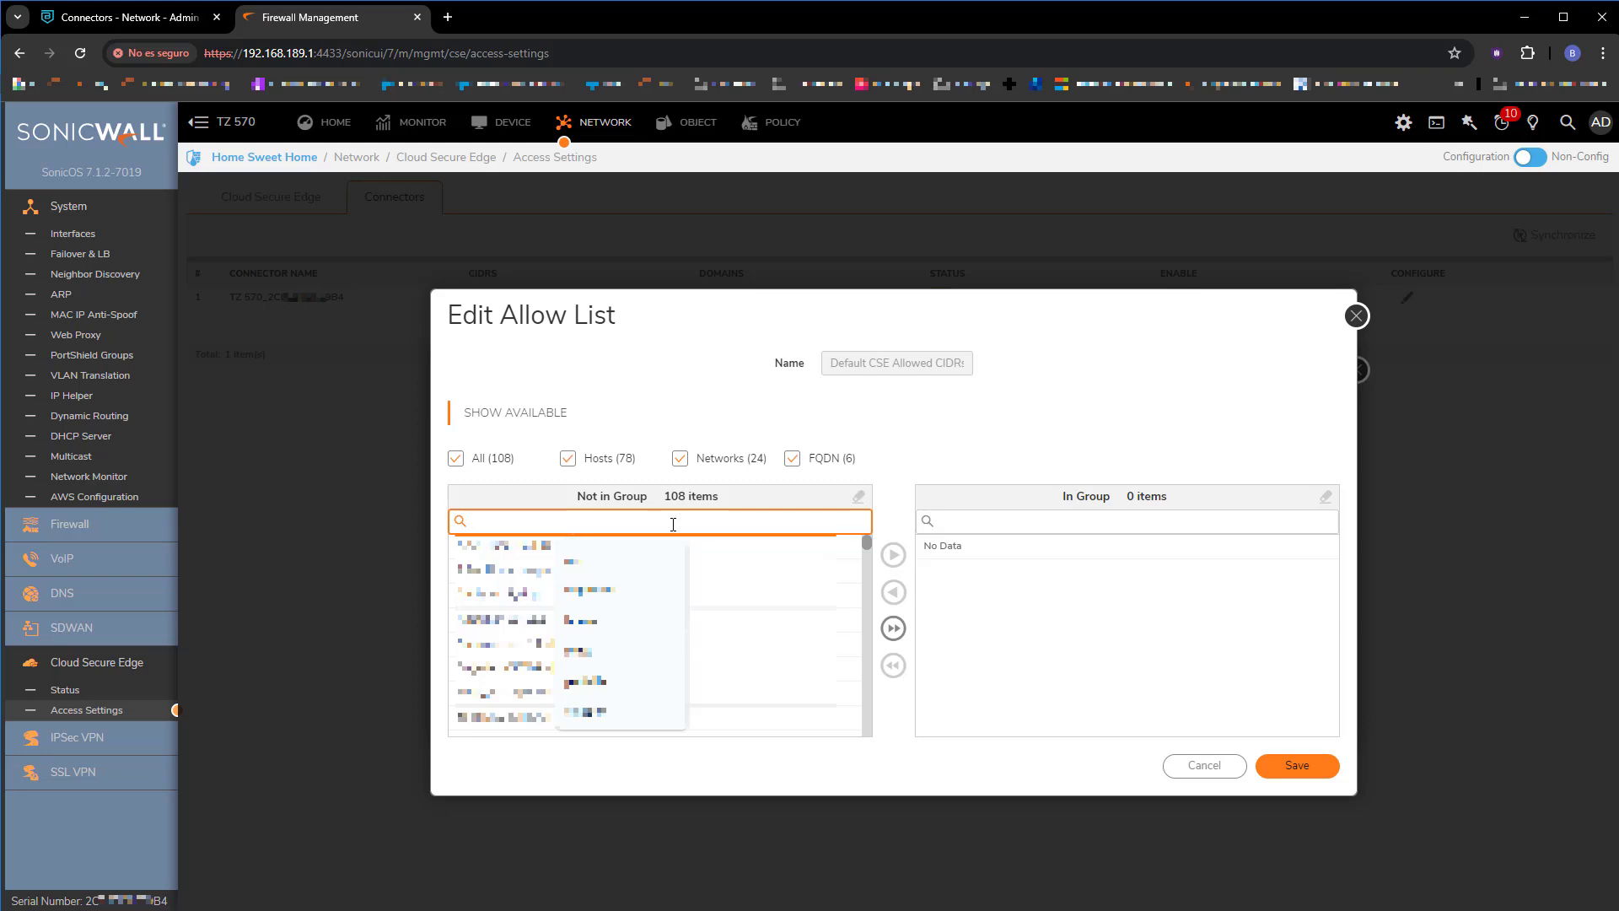
pyautogui.write('x2')
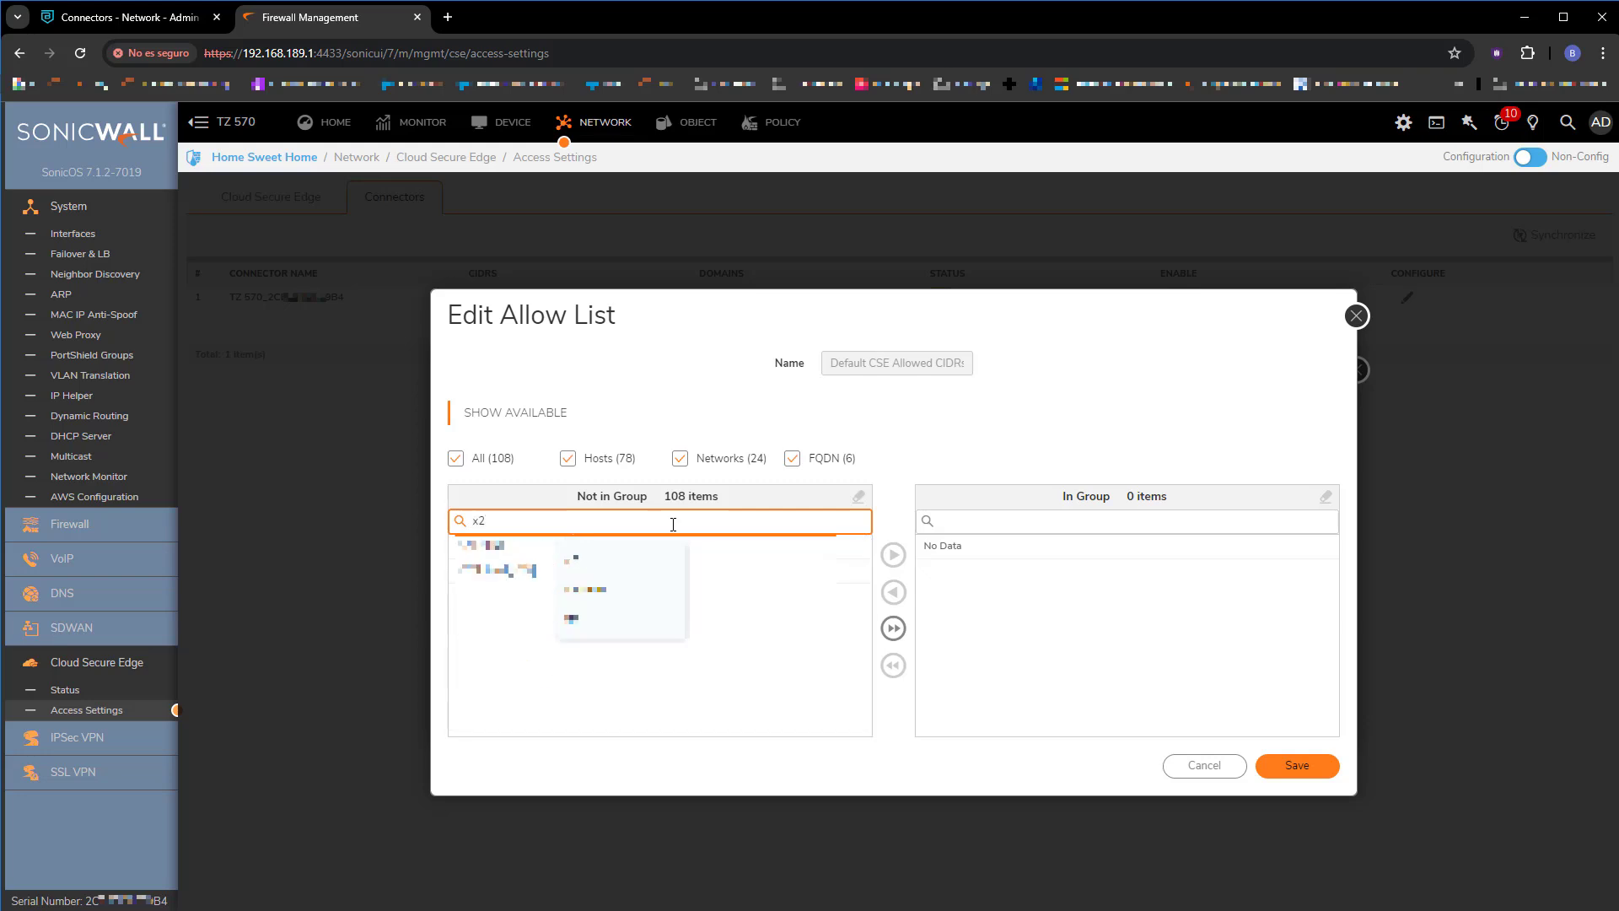
pyautogui.click(515, 570)
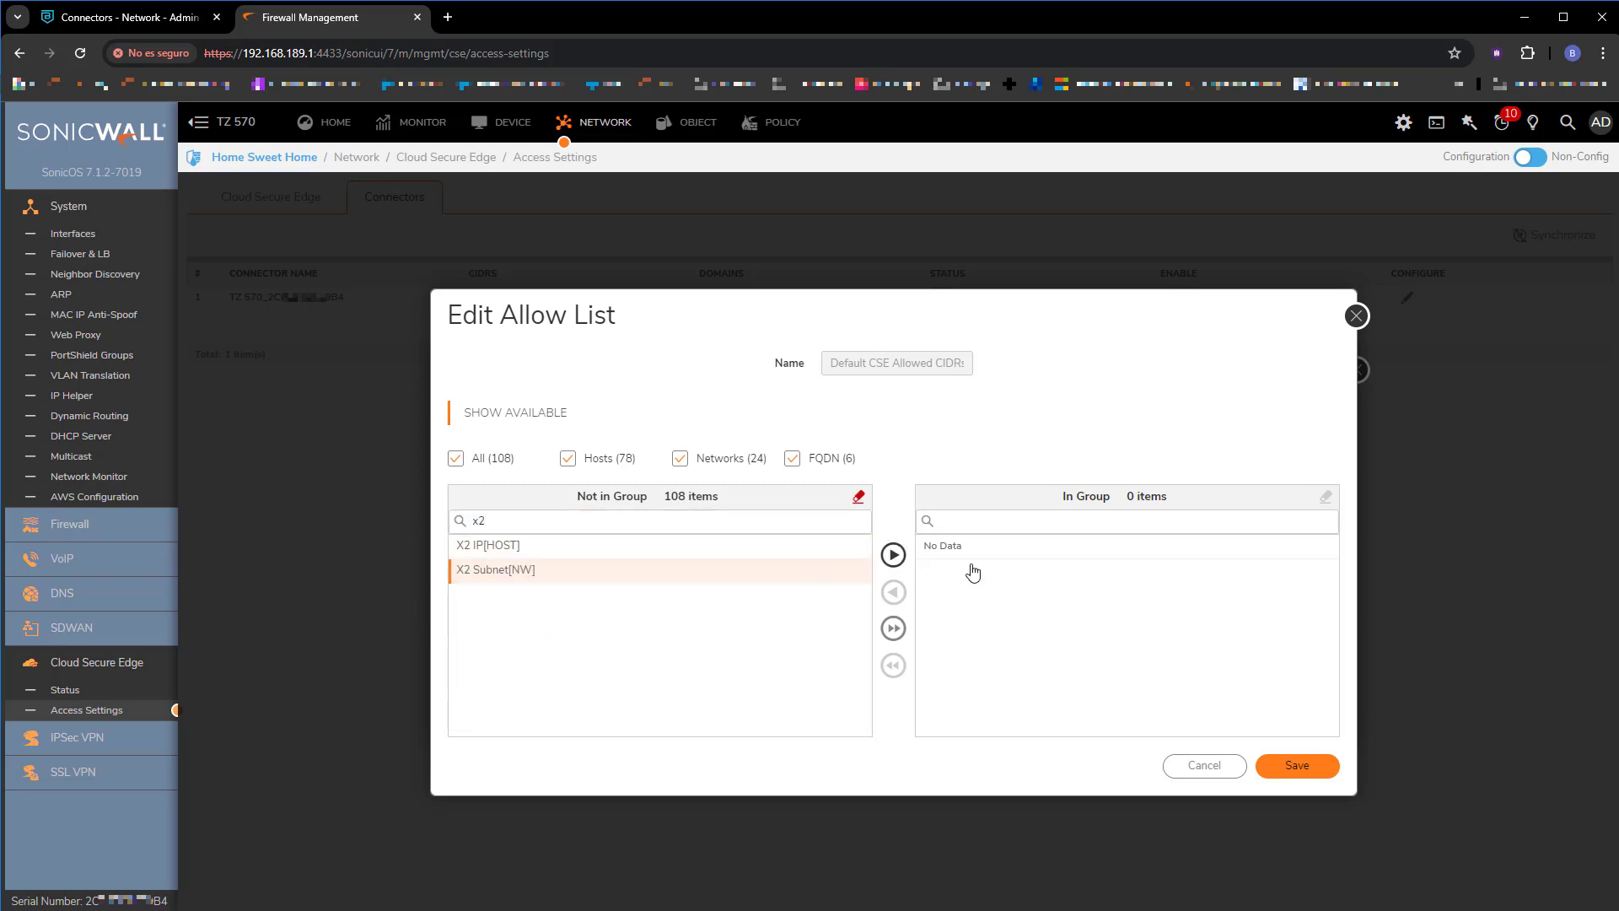
pyautogui.click(893, 554)
# Add Redes-Lab-Office to the group too and save it.
pyautogui.click(708, 521)
pyautogui.click(709, 521)
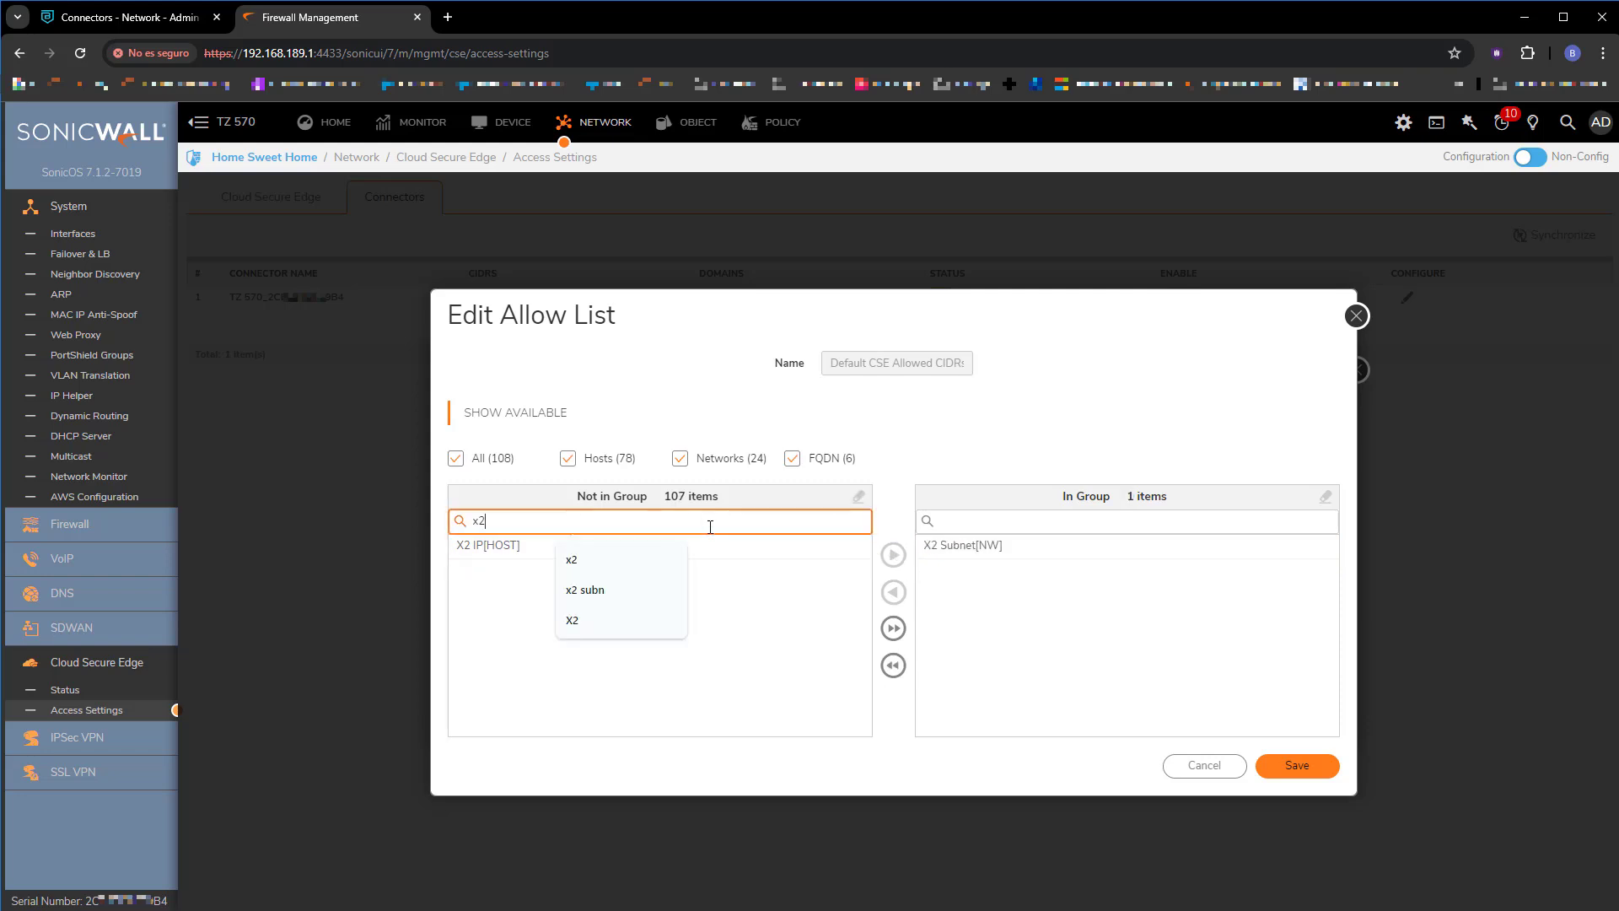
pyautogui.doubleClick(709, 521)
pyautogui.write('labor')
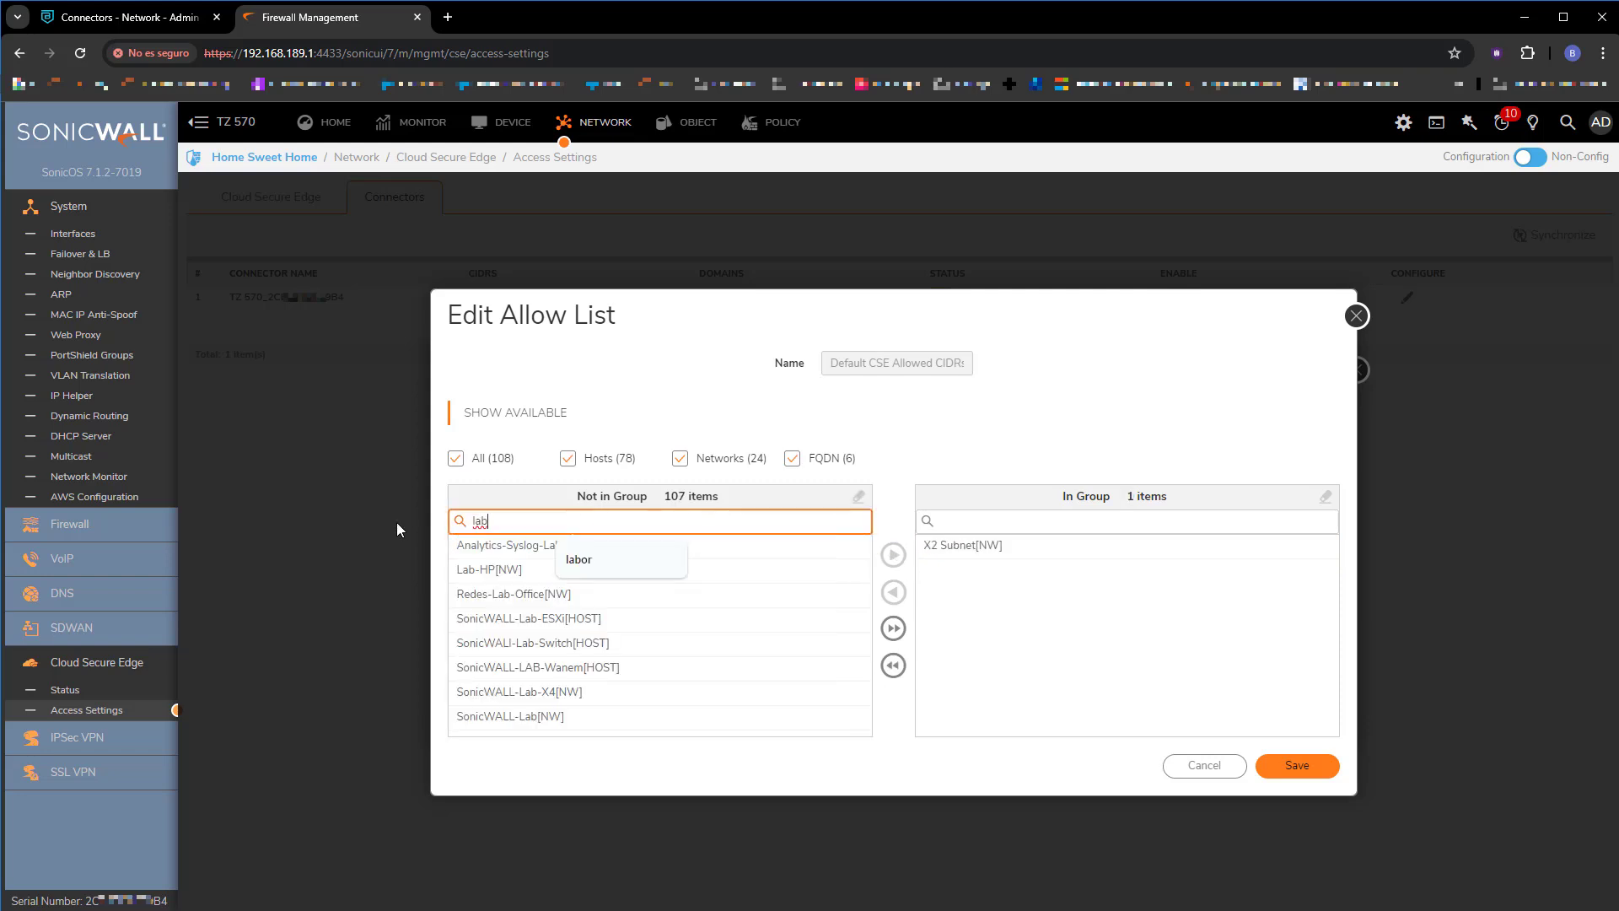
pyautogui.press('BackSpace')
pyautogui.press('BackSpace')
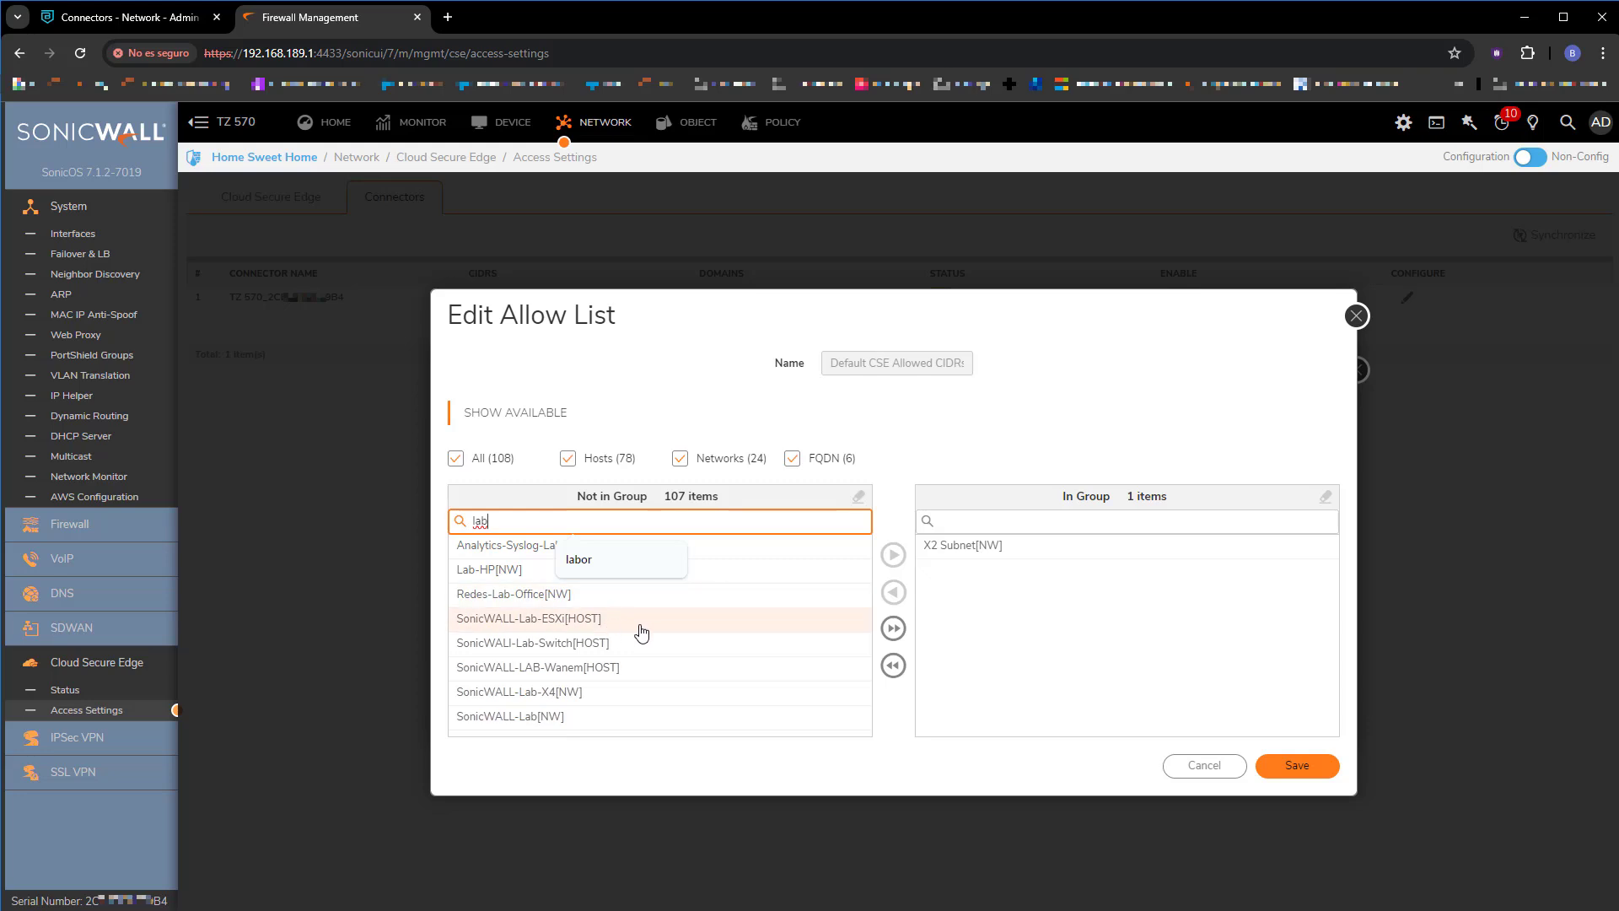
pyautogui.click(564, 601)
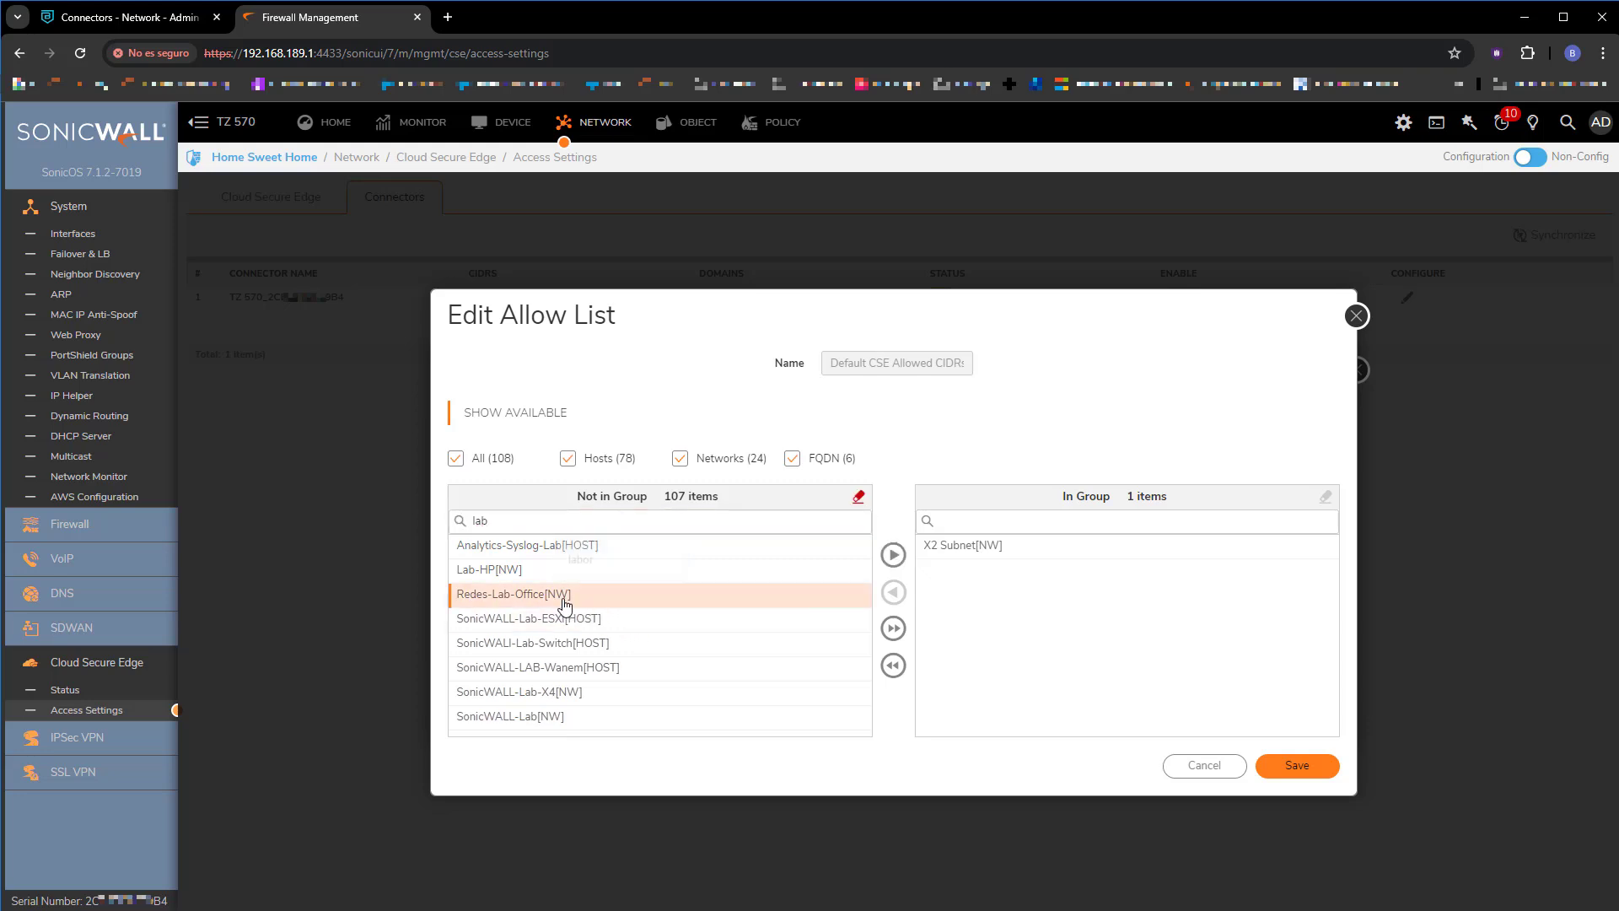
pyautogui.click(896, 558)
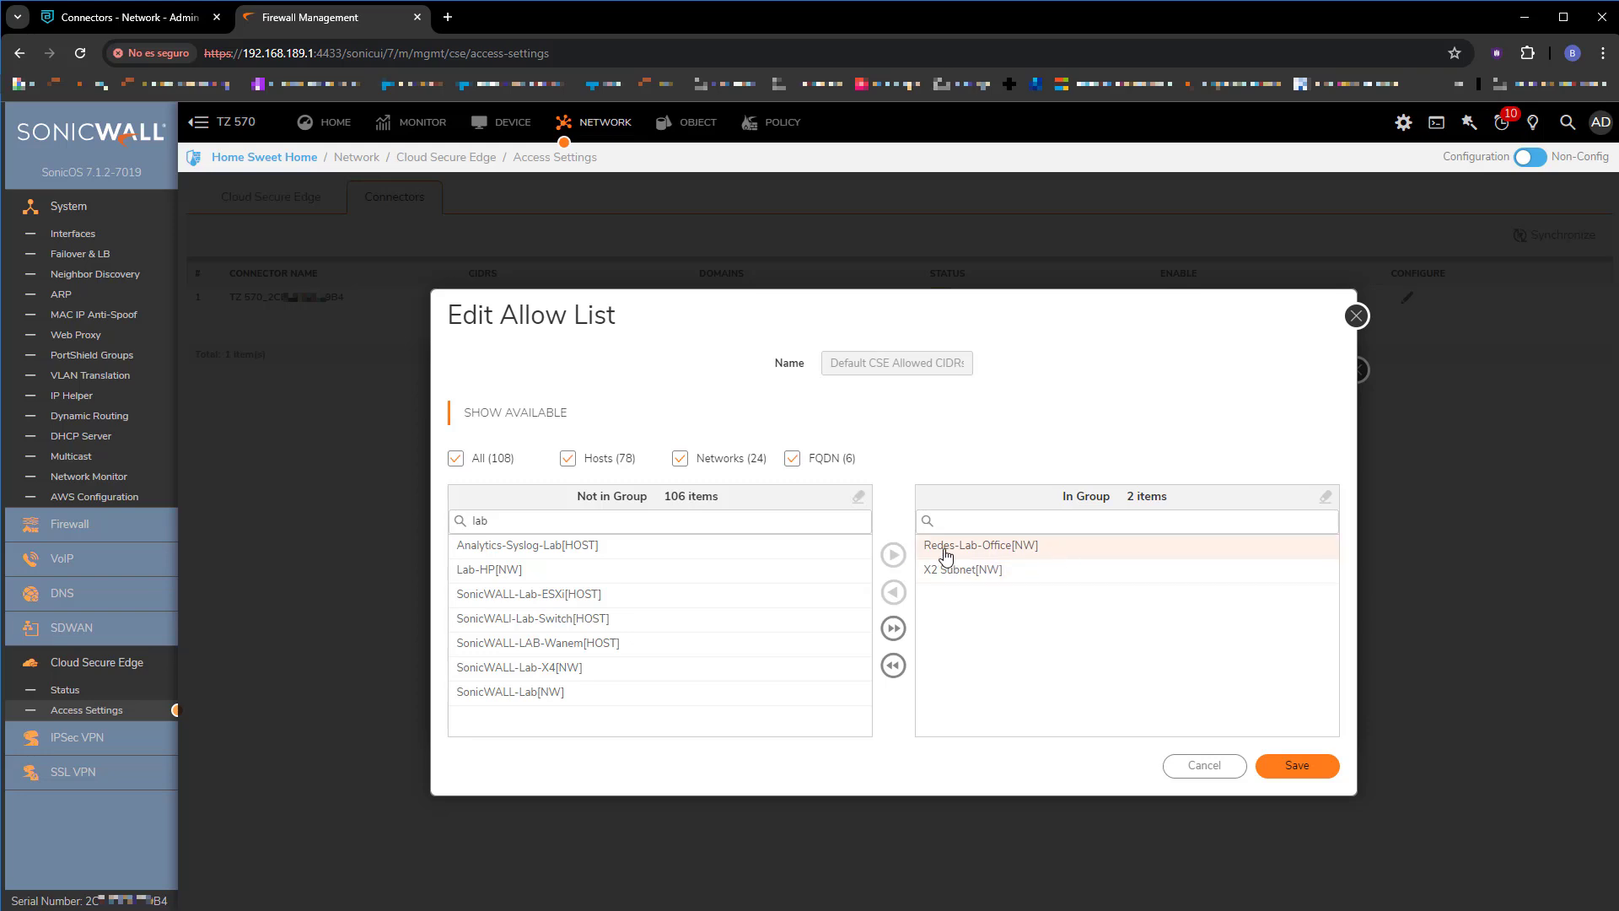
pyautogui.click(1296, 769)
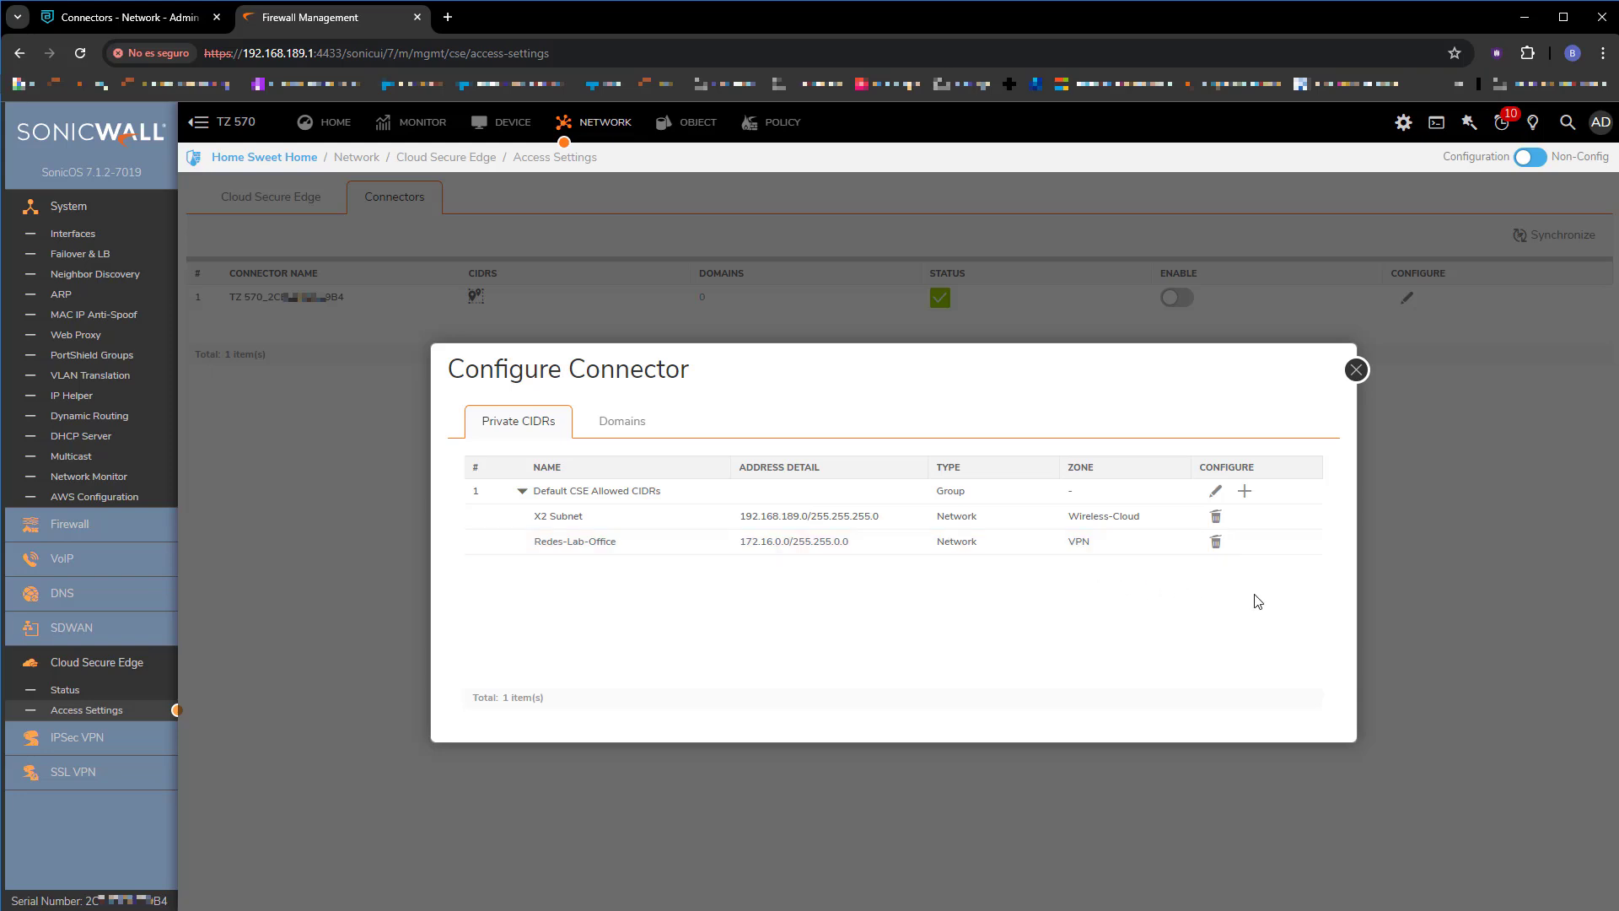
# Enable the TZ 570 connector and view its Cloud Secure Edge status with four tunnels up.
pyautogui.click(1356, 369)
pyautogui.click(1177, 301)
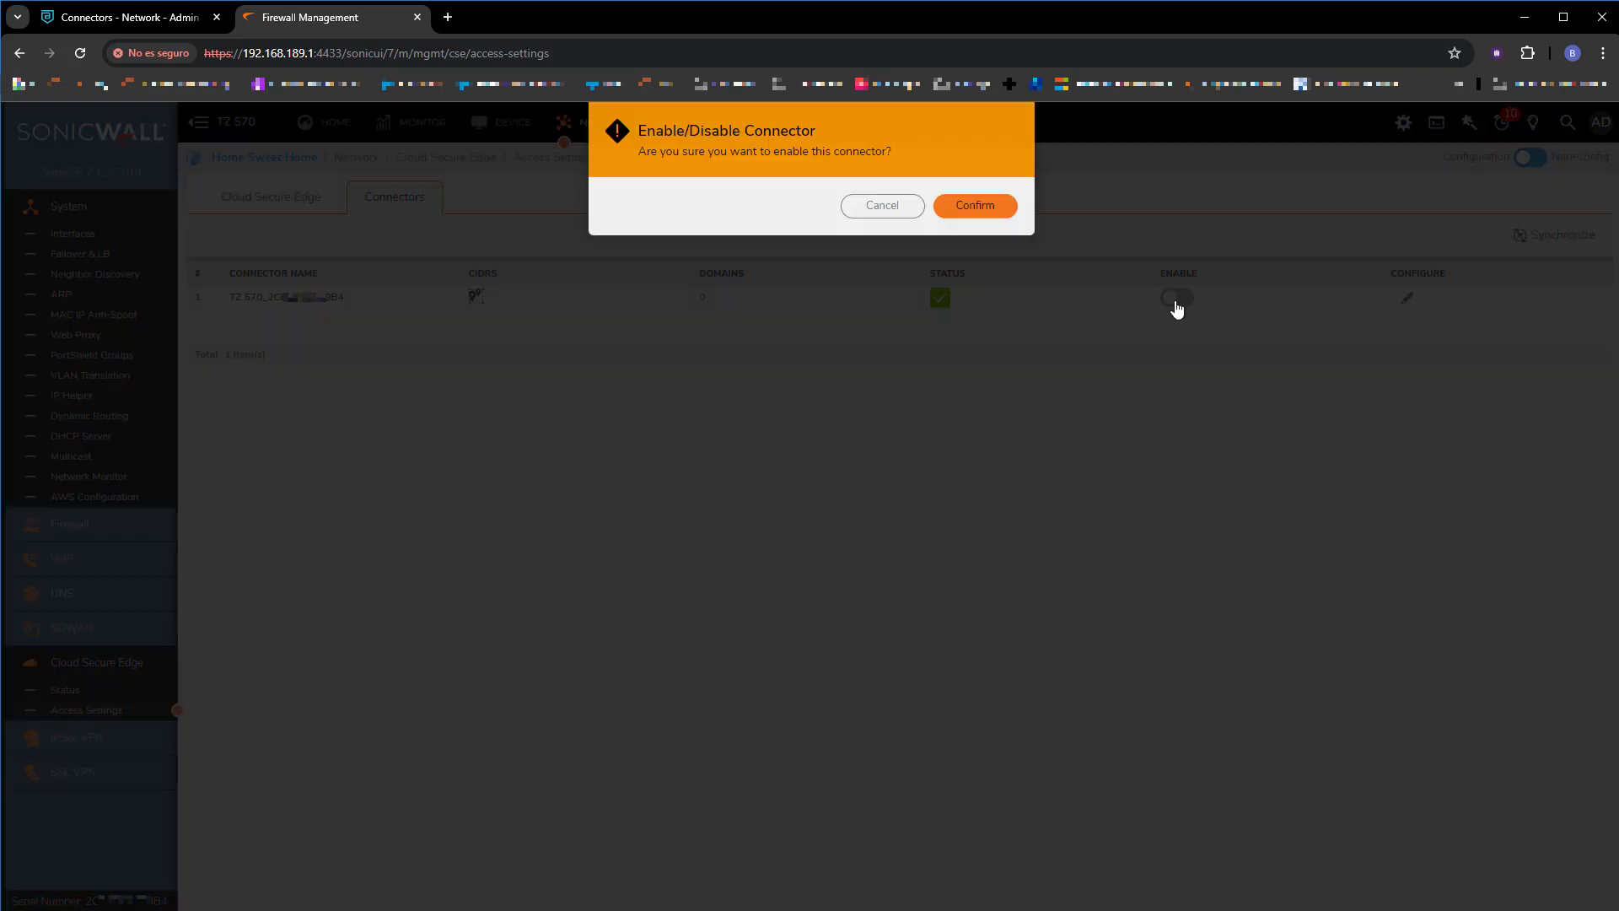
pyautogui.click(985, 207)
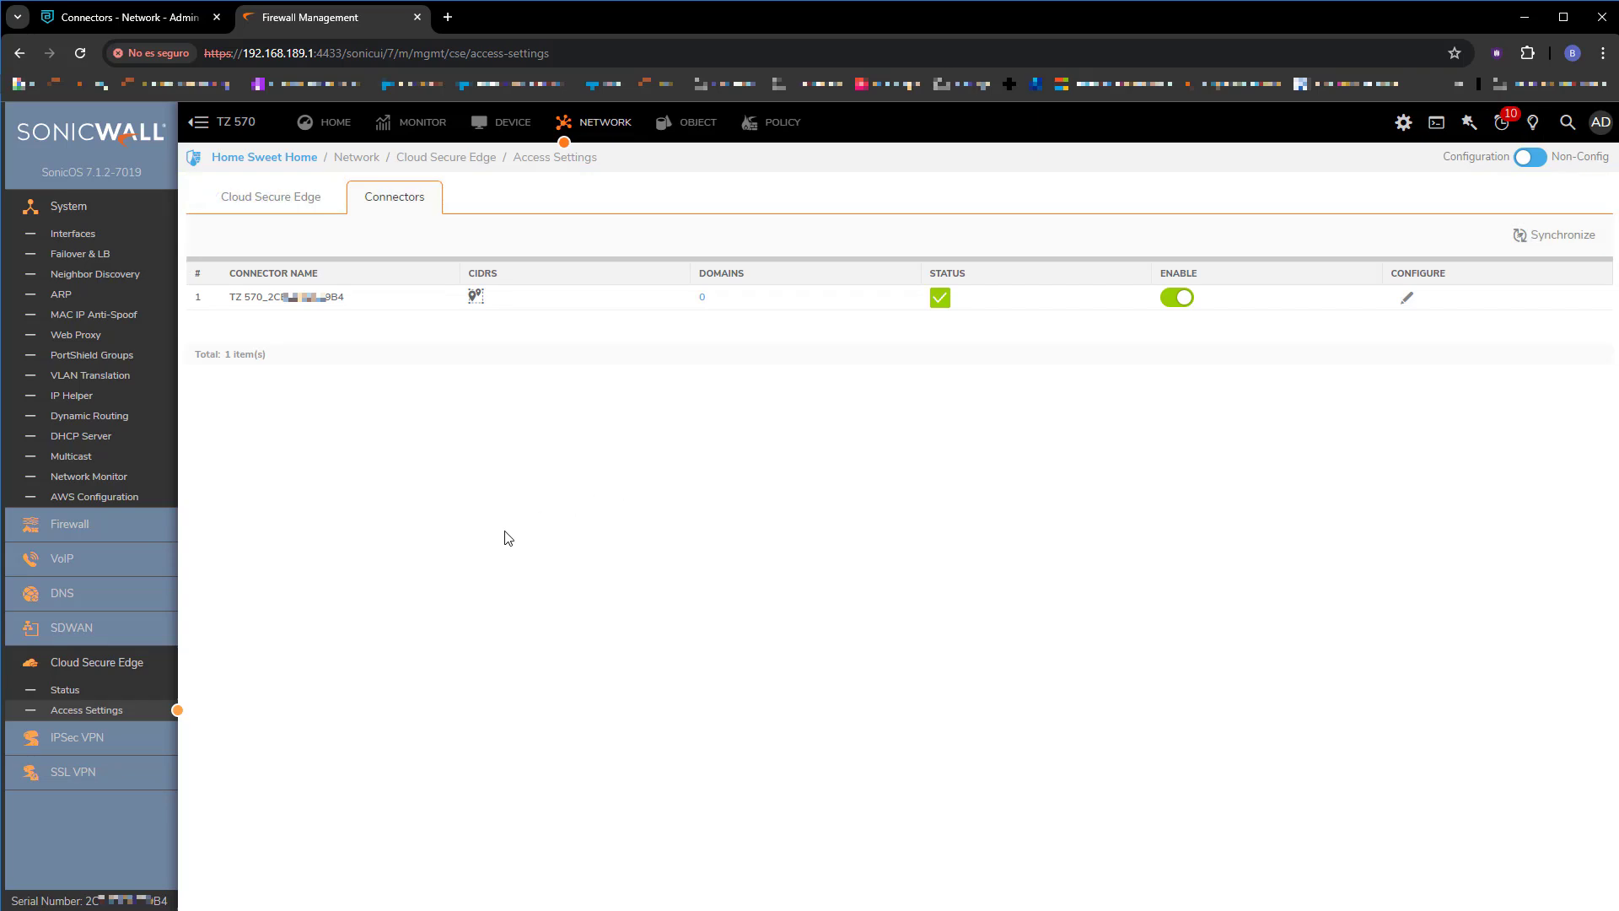
pyautogui.click(65, 692)
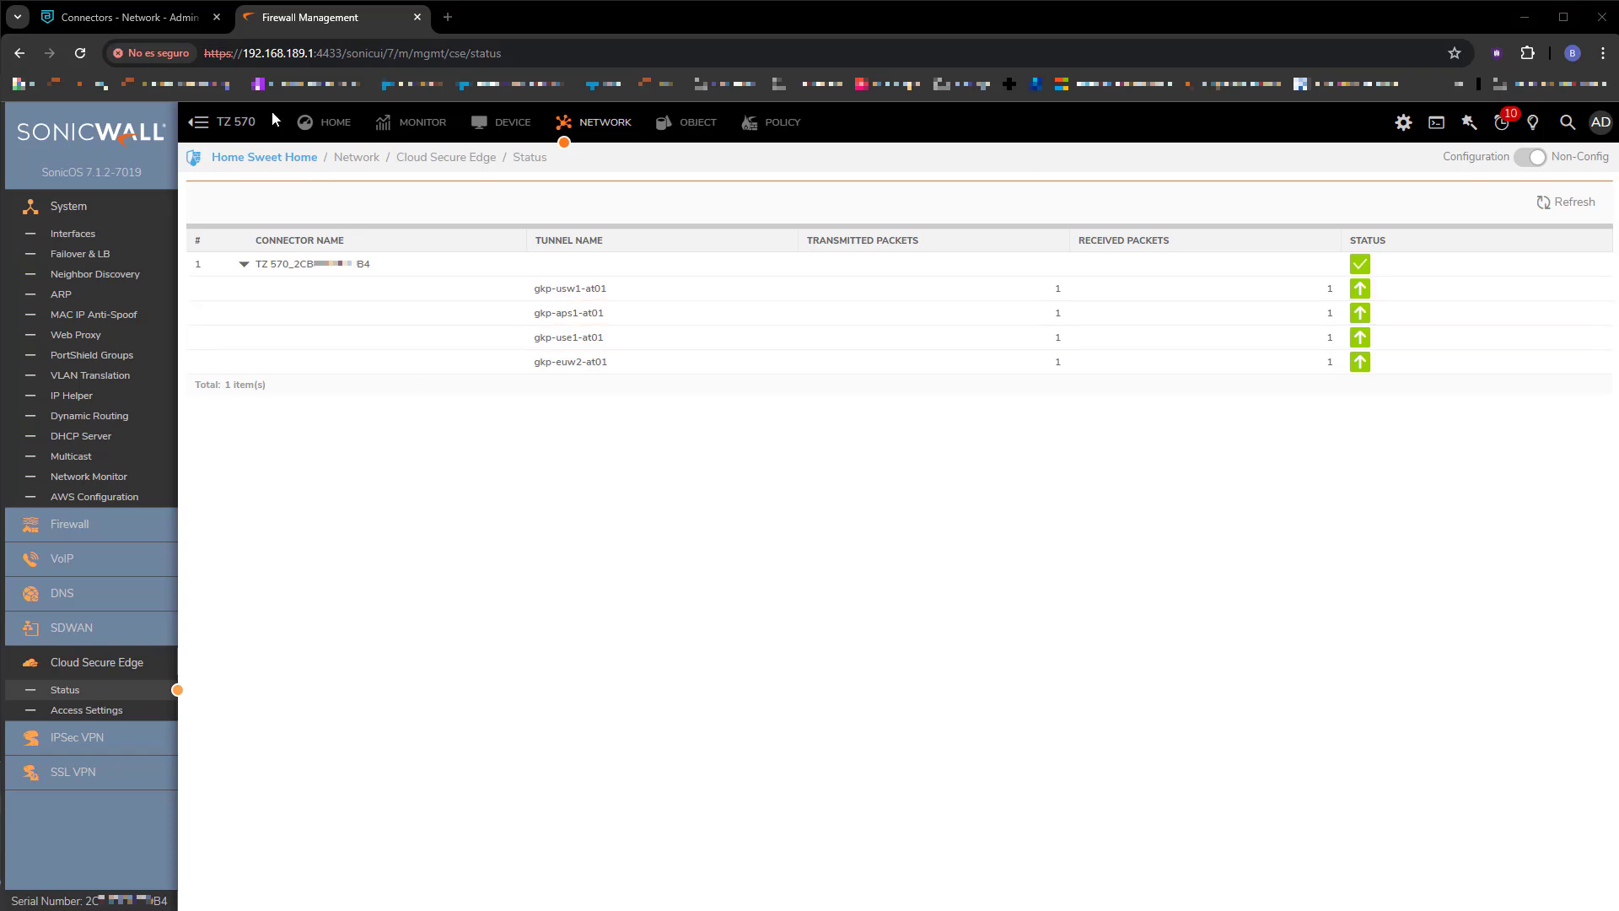
# Refresh the CSE Networks page to see TZ 570 Reporting, then open Private Access Service Tunnels.
pyautogui.click(183, 18)
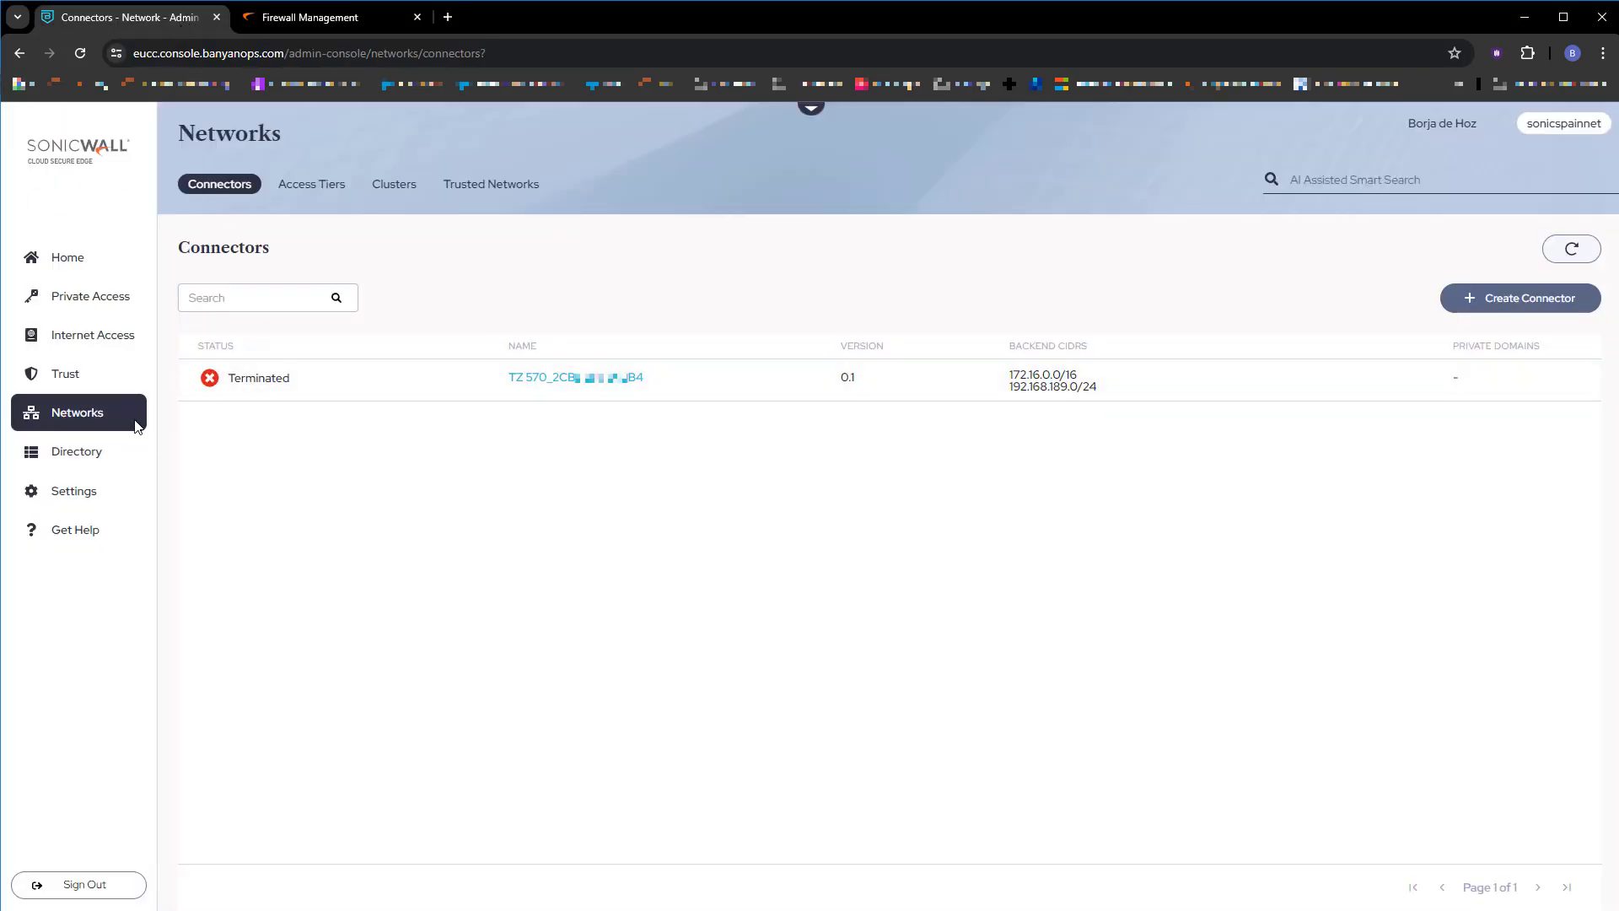
pyautogui.click(63, 418)
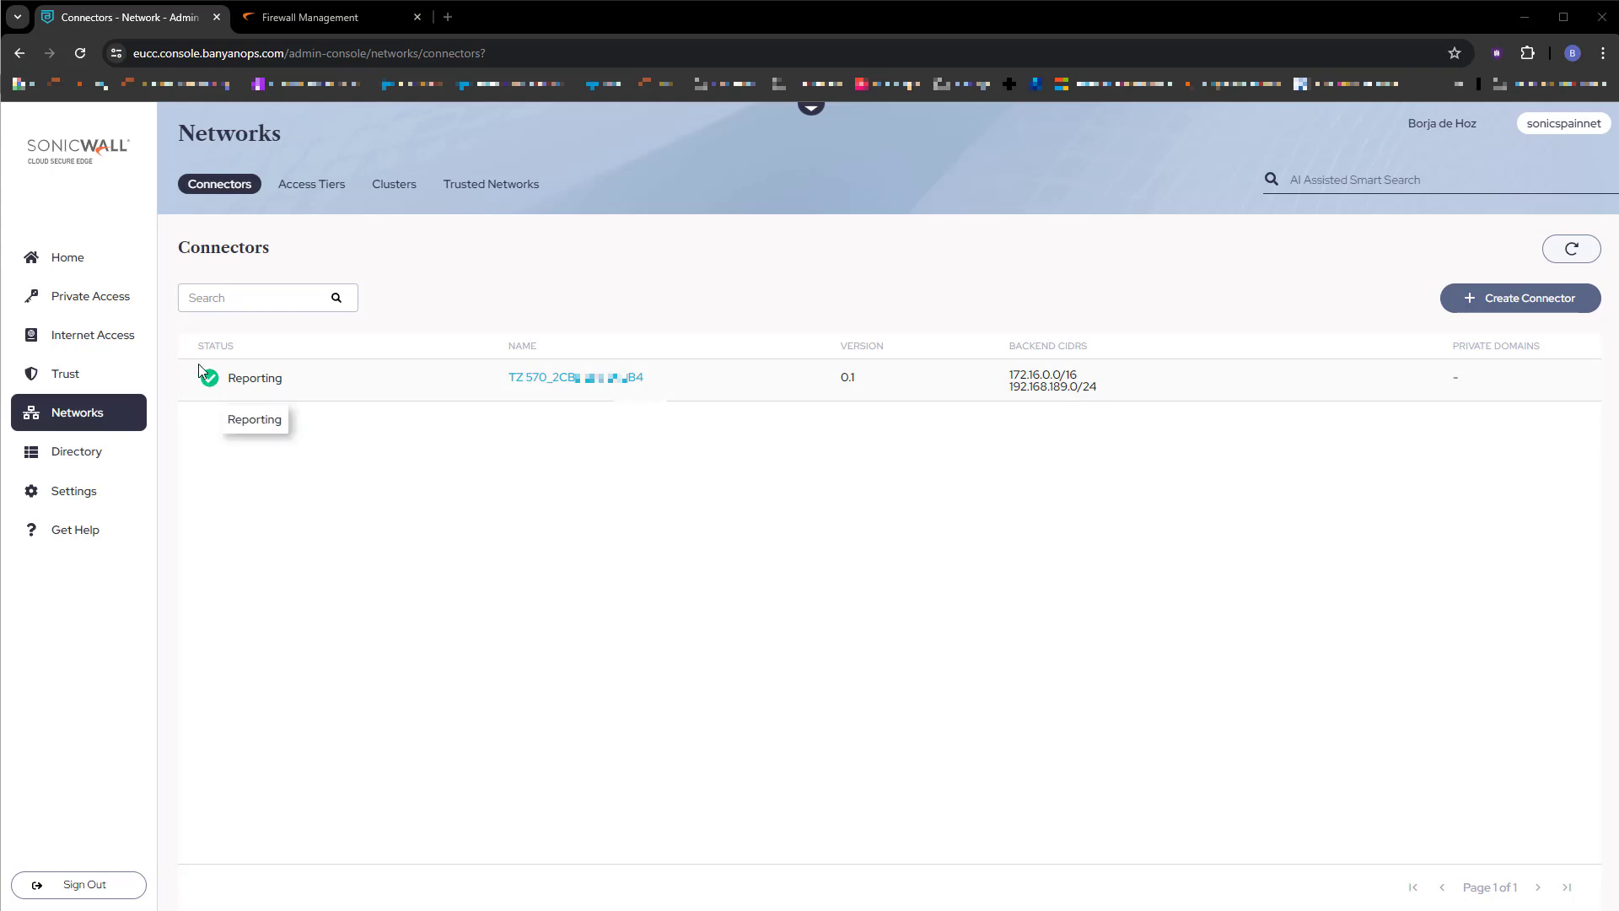
pyautogui.click(123, 300)
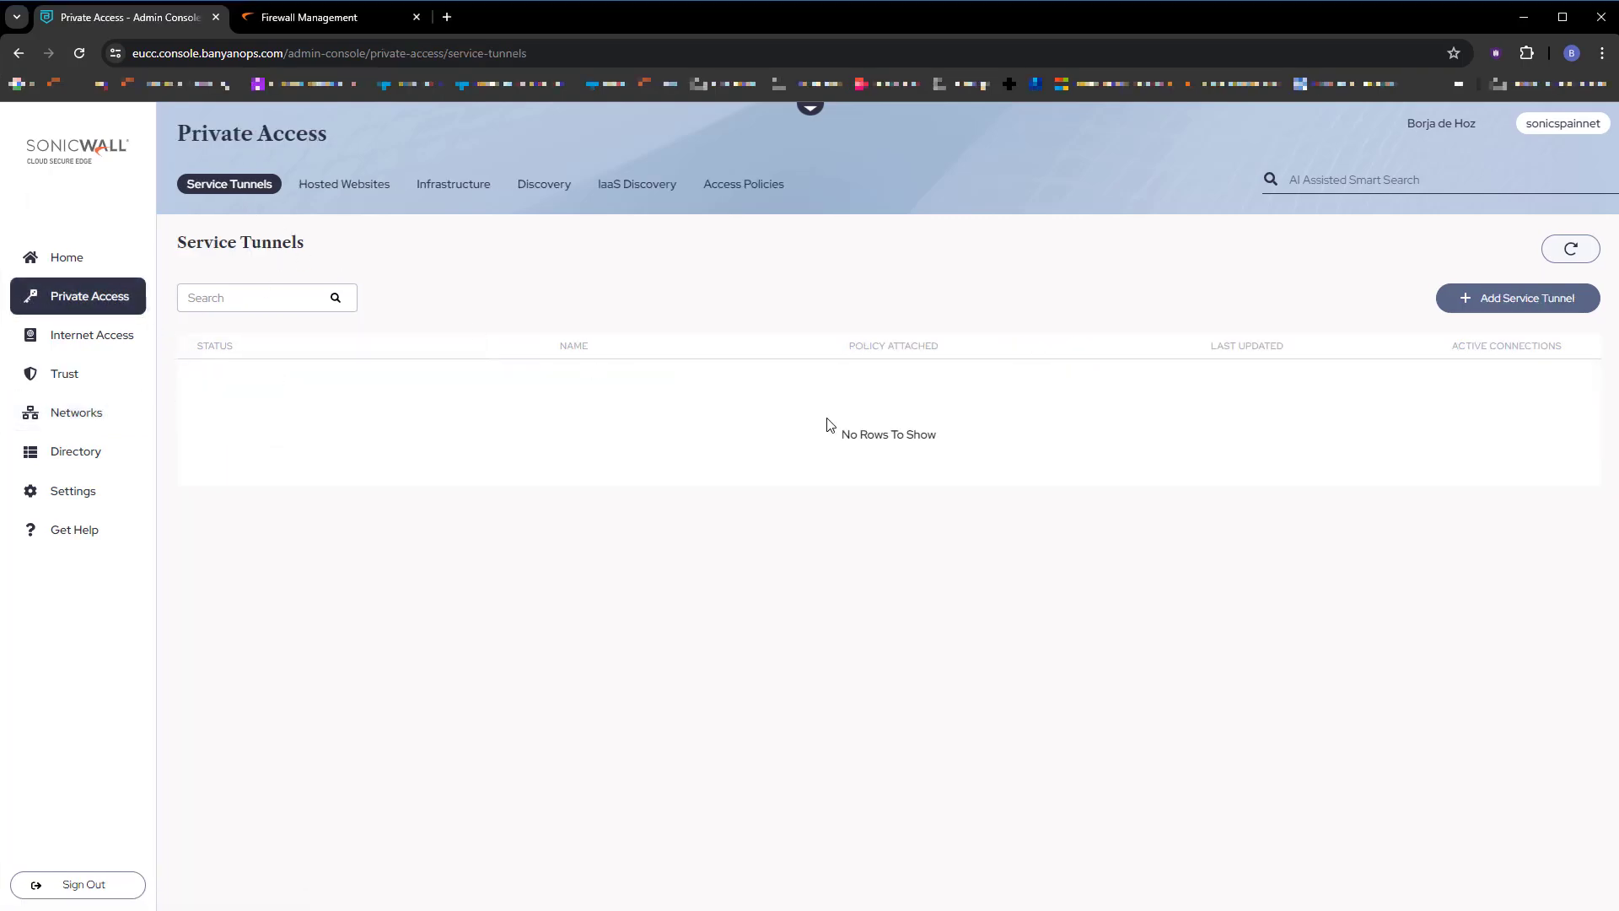
# Start a new service tunnel named SonicSpainServiceTunnel.
pyautogui.click(1501, 306)
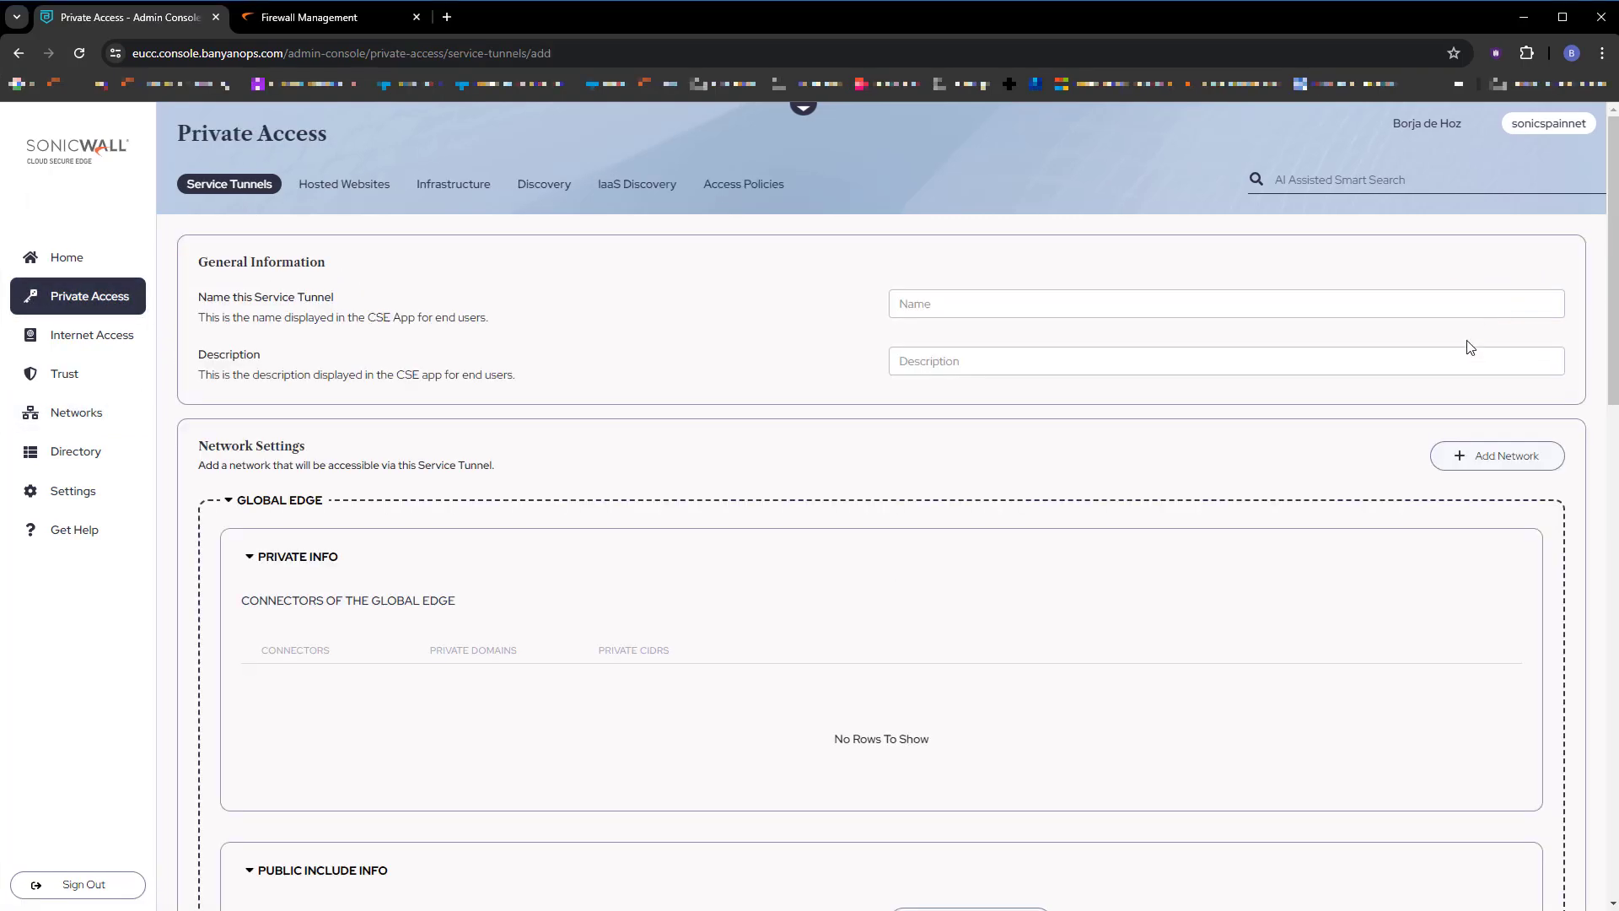
pyautogui.click(999, 302)
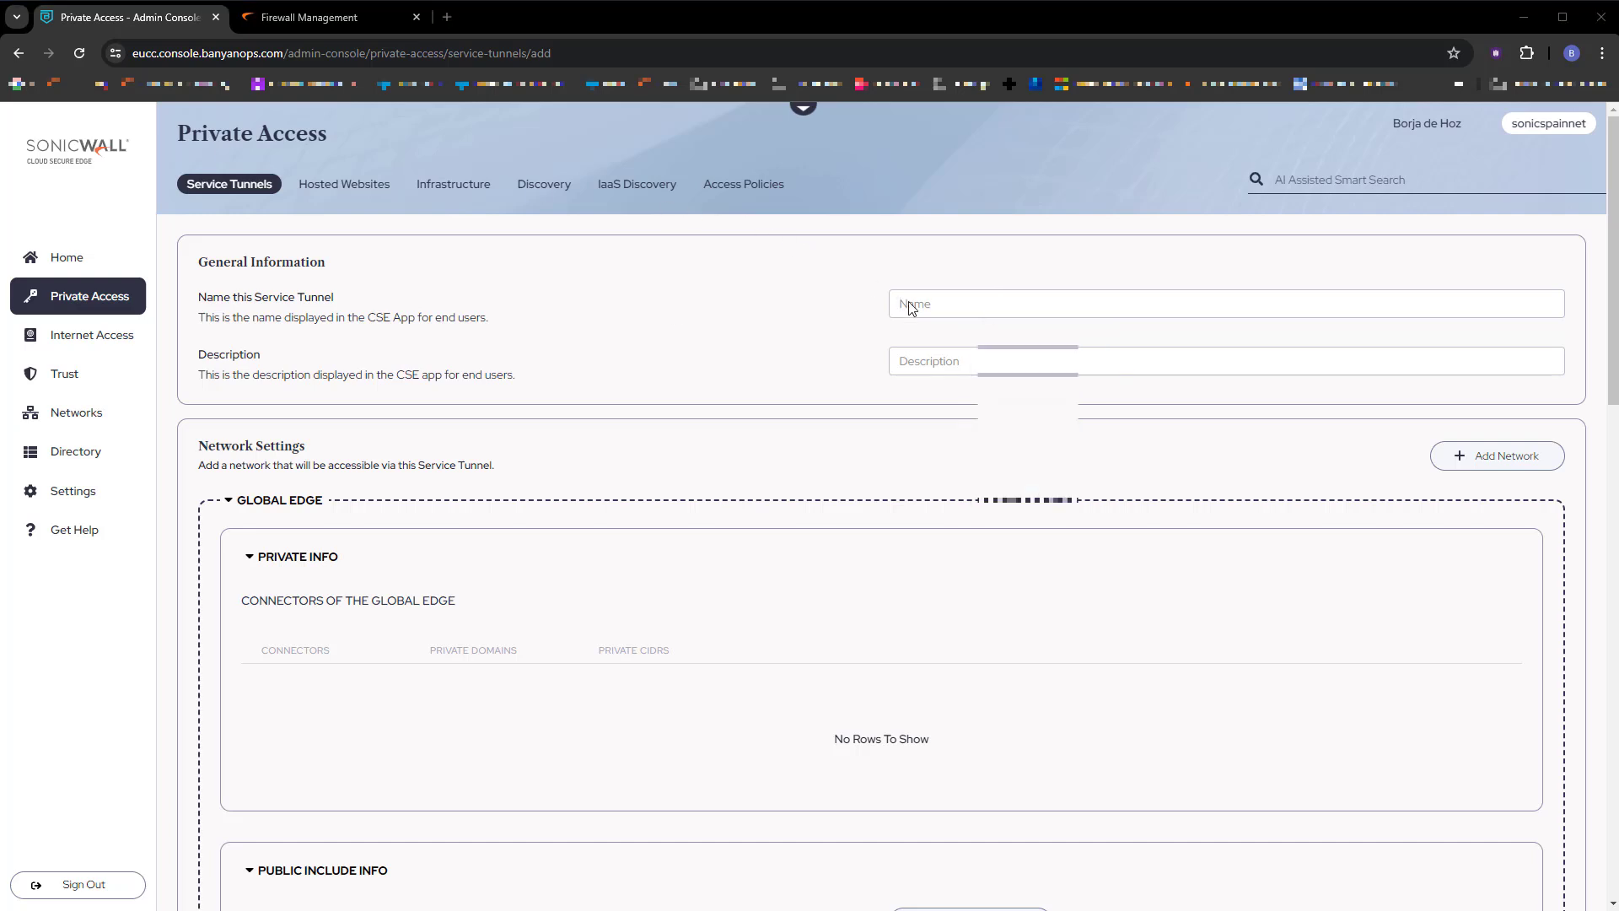
pyautogui.click(969, 308)
pyautogui.write('SonicSpainServiceTunnel')
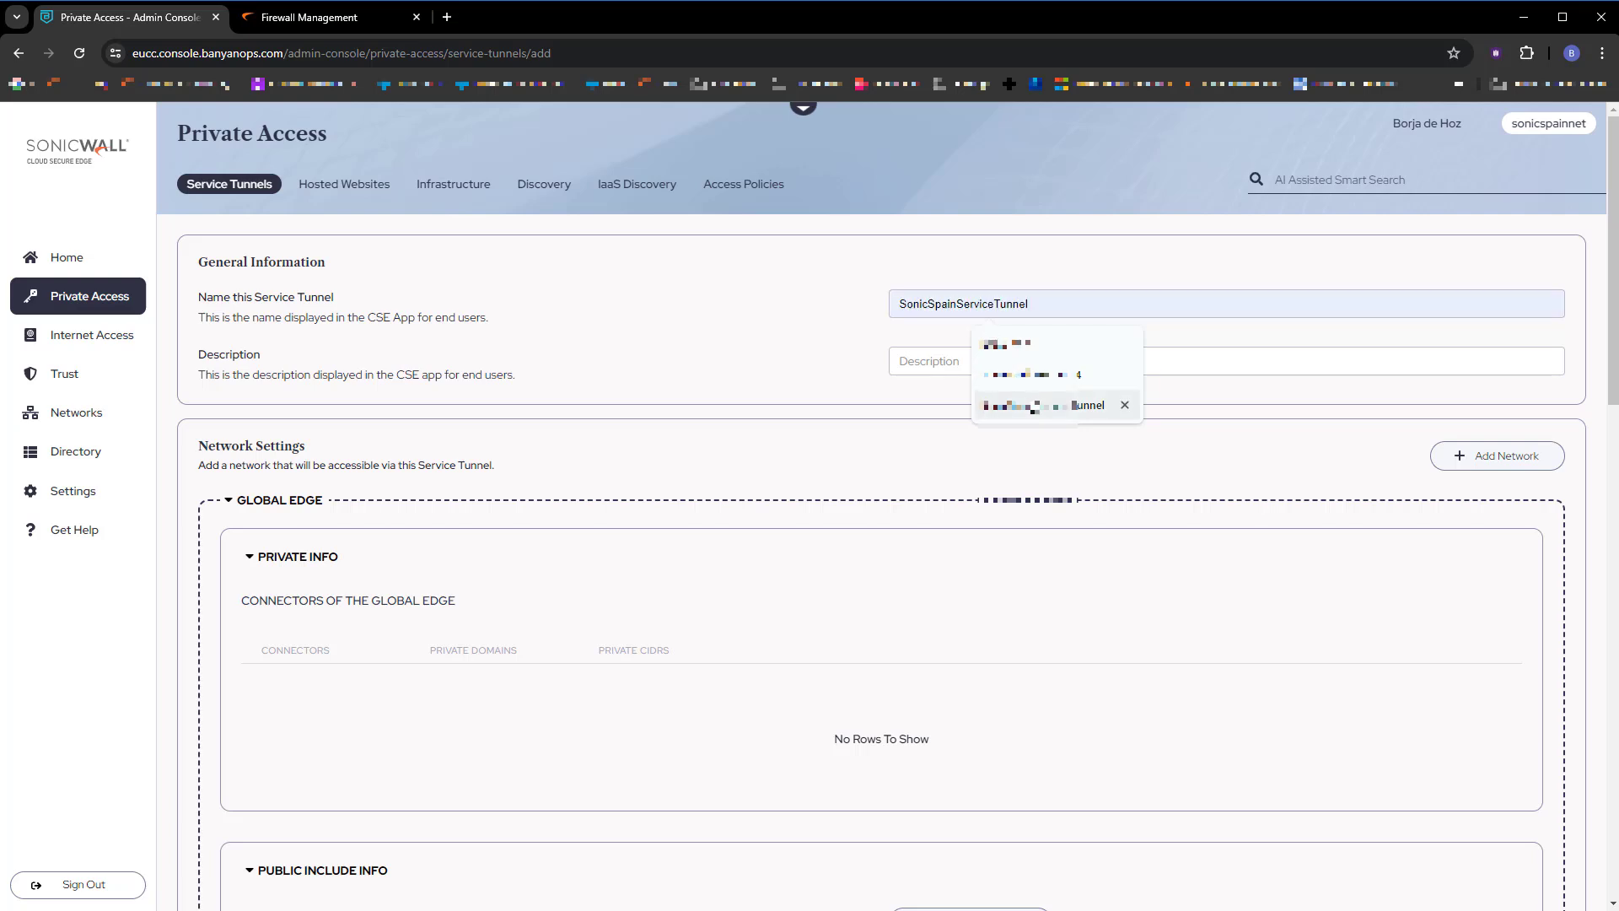
pyautogui.click(1034, 406)
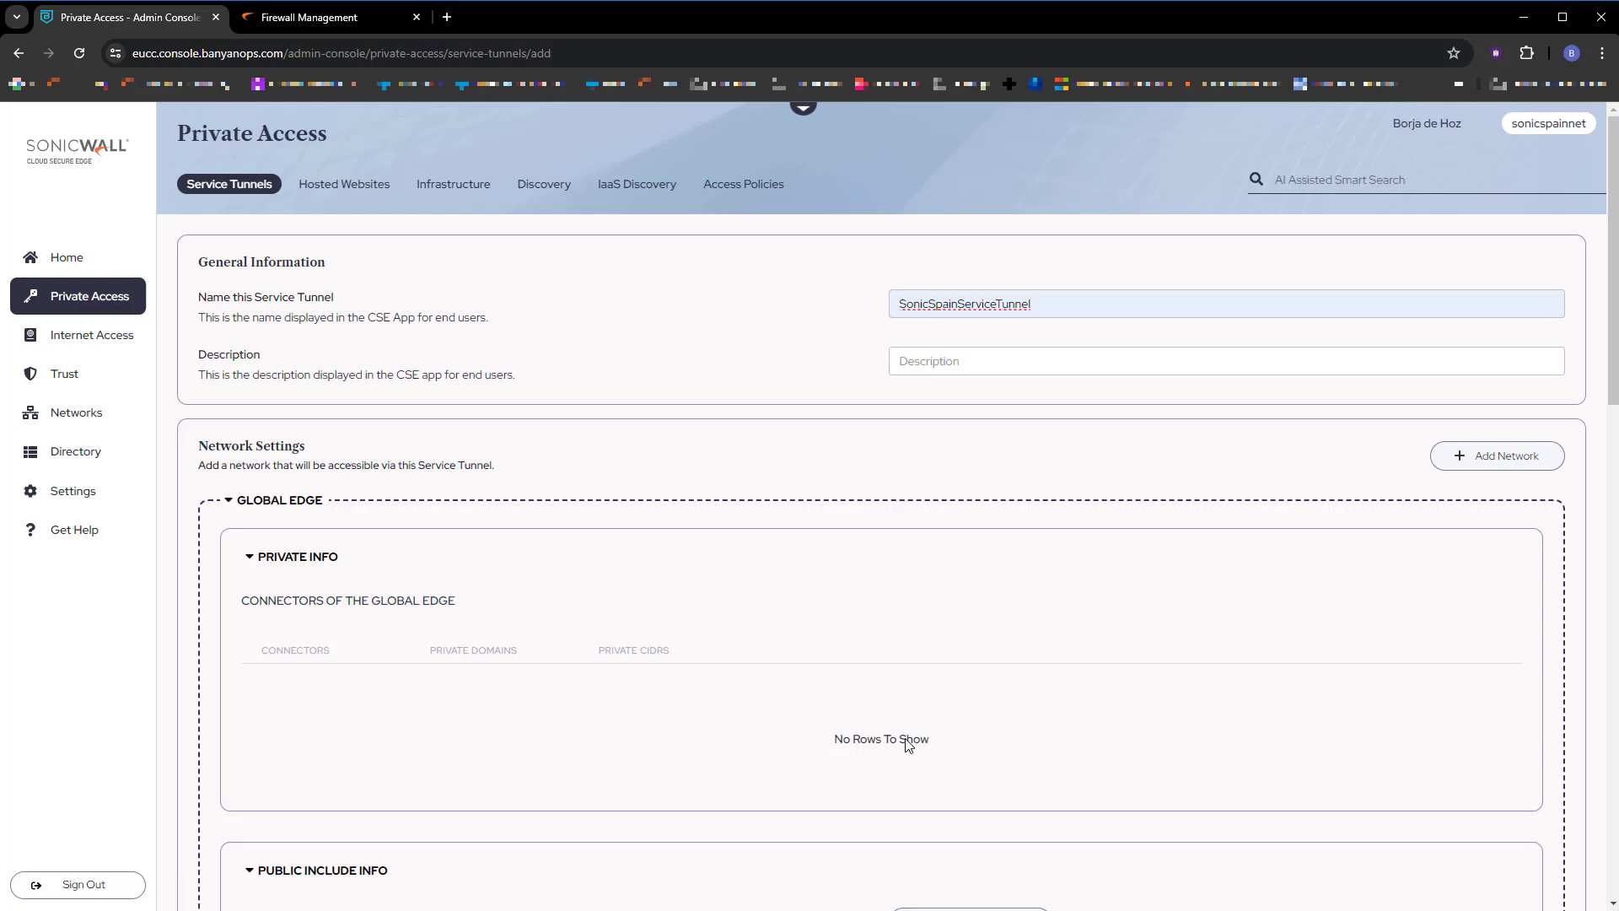
# Add the TZ 570 connector's networks, 172.16.0.0/16 and 192.168.189.0/24, to the tunnel.
pyautogui.click(1497, 457)
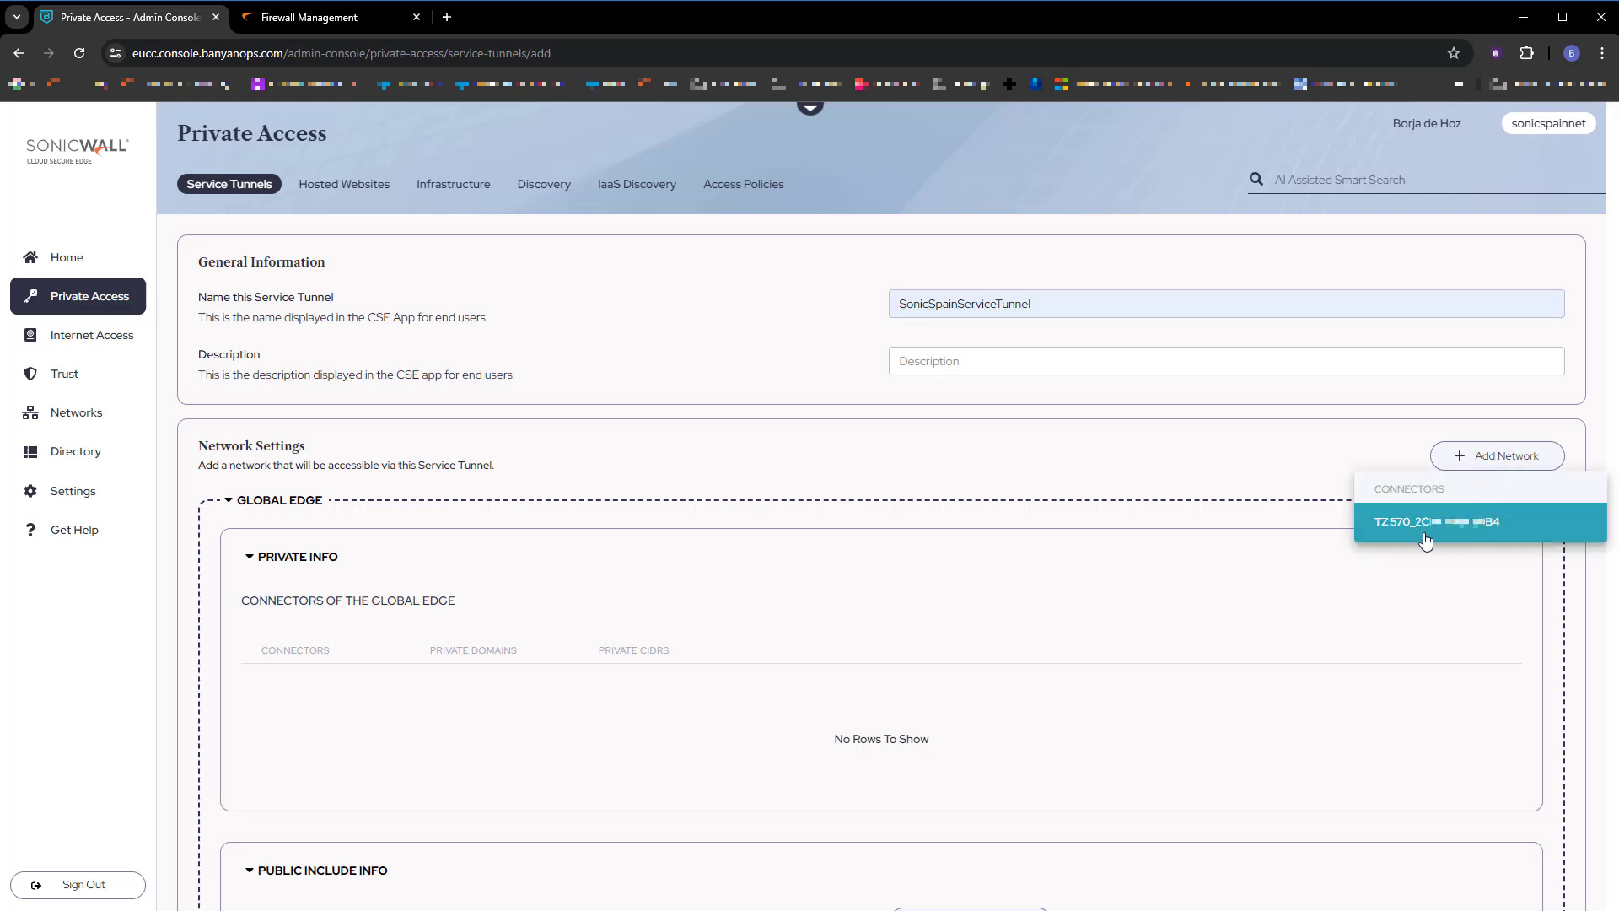
pyautogui.click(1520, 533)
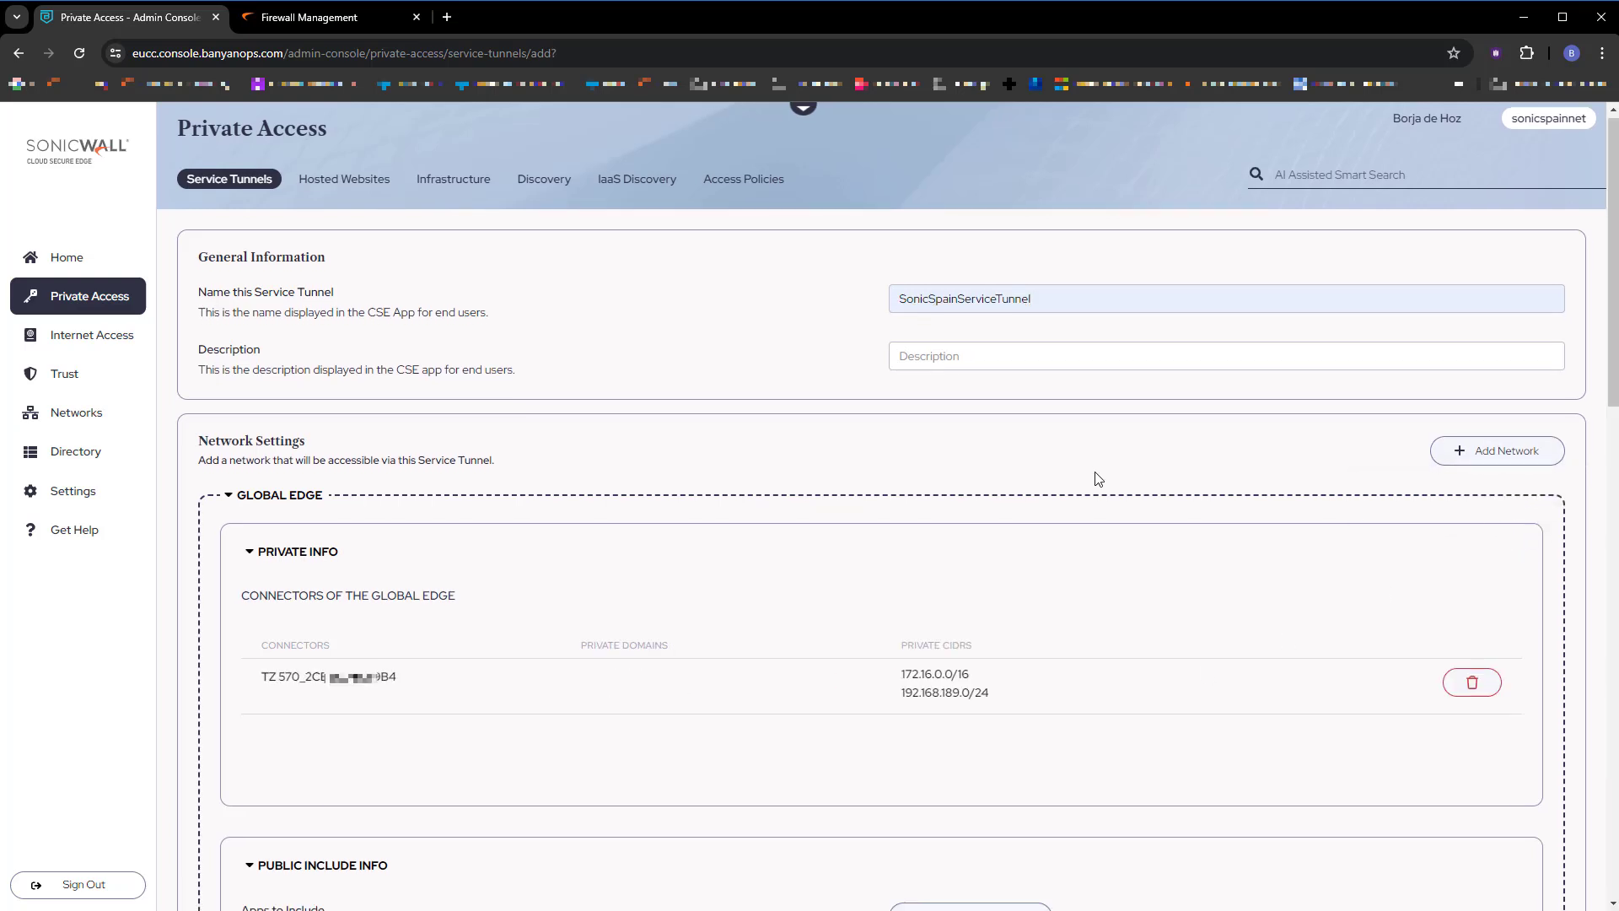
pyautogui.scroll(-2, 854, 561)
pyautogui.scroll(-5, 853, 562)
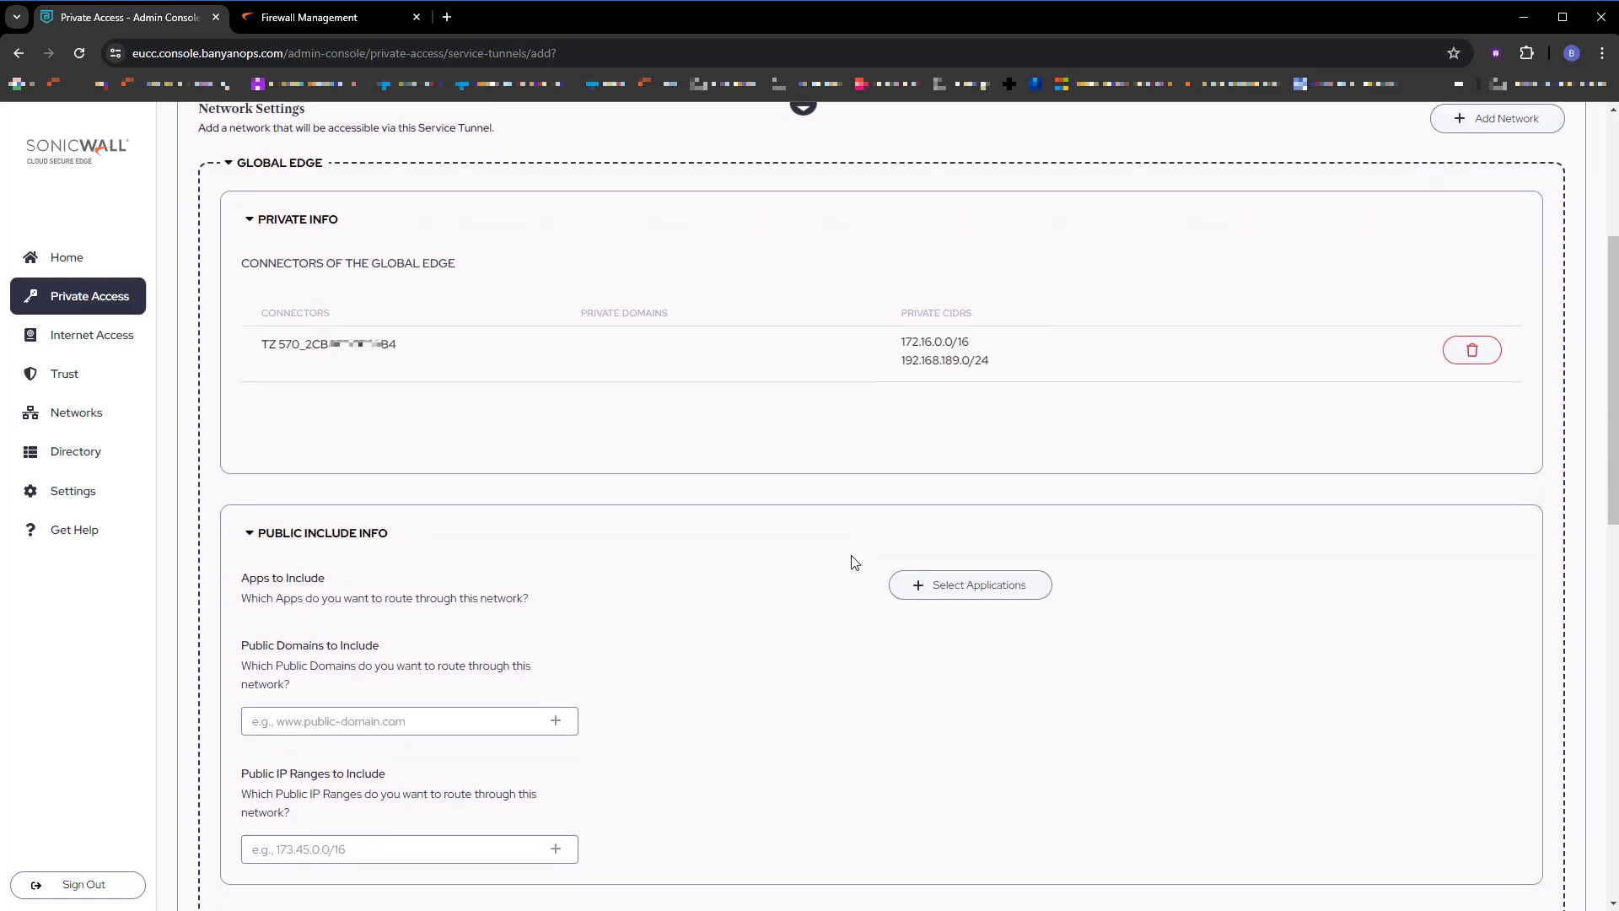
pyautogui.scroll(-8, 853, 561)
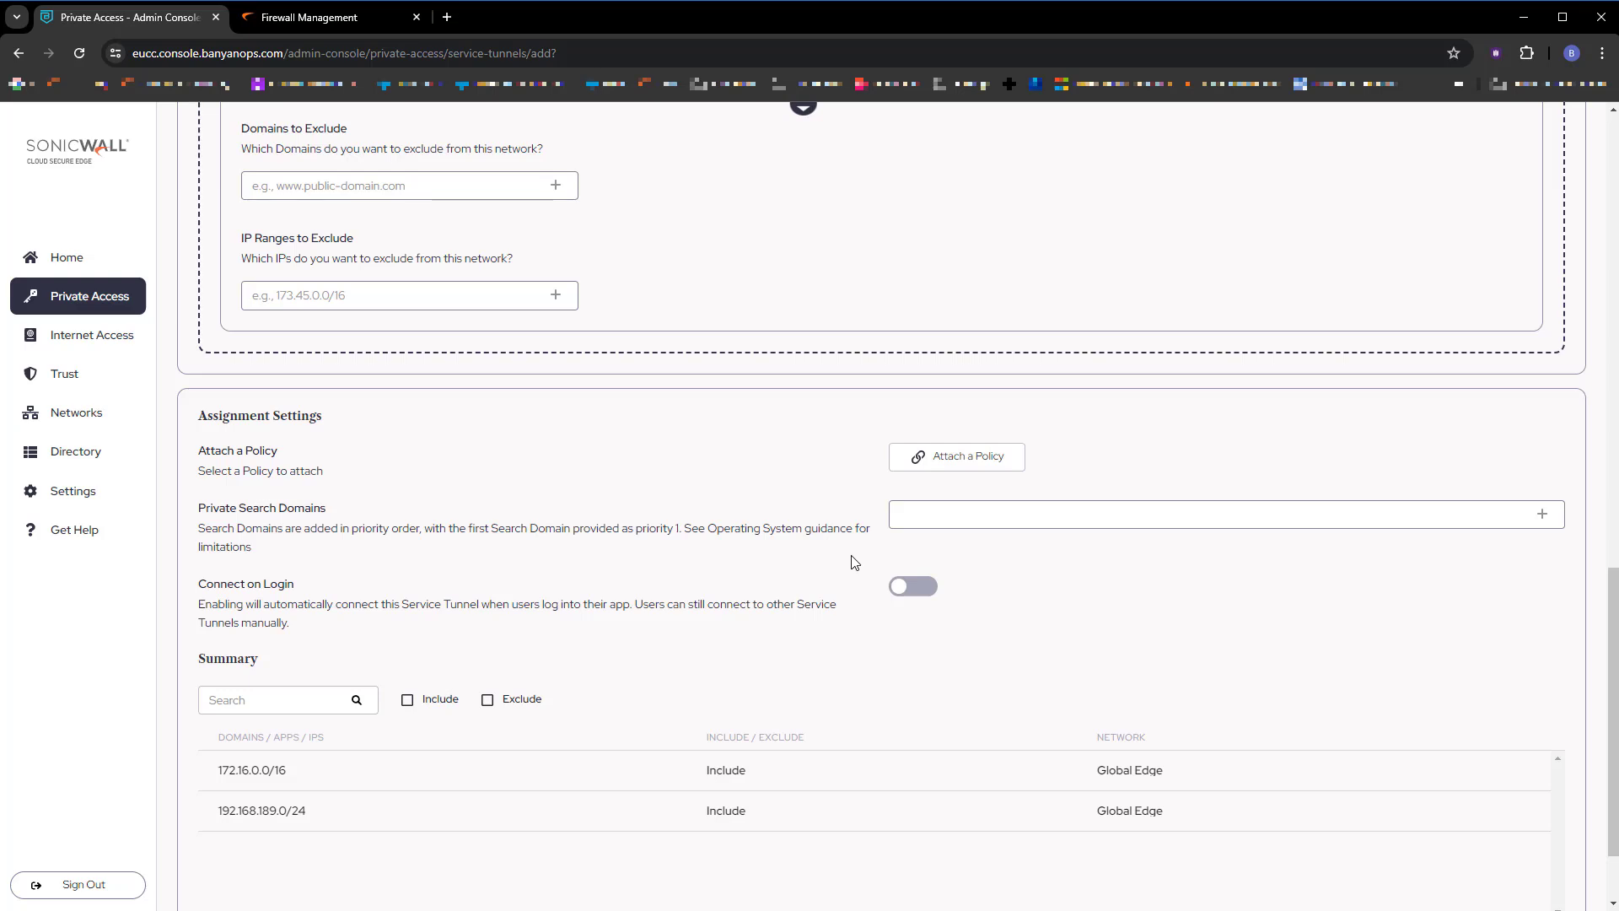
pyautogui.scroll(-2, 853, 561)
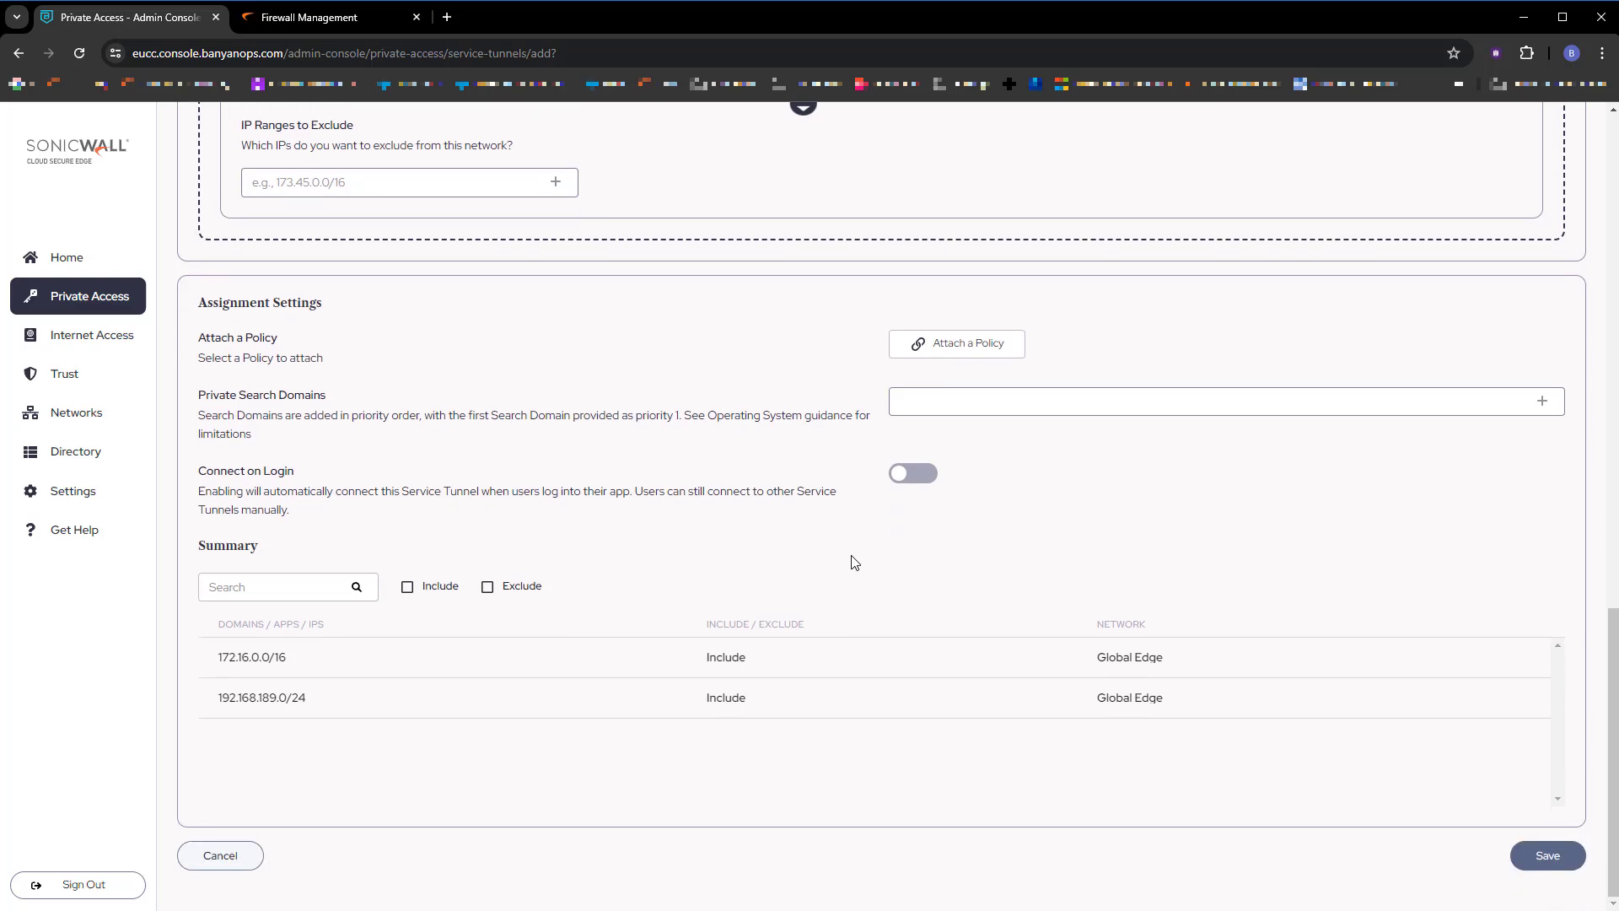
# Attach the AllUsersAndDevices-Tunnel policy and save the service tunnel.
pyautogui.click(964, 351)
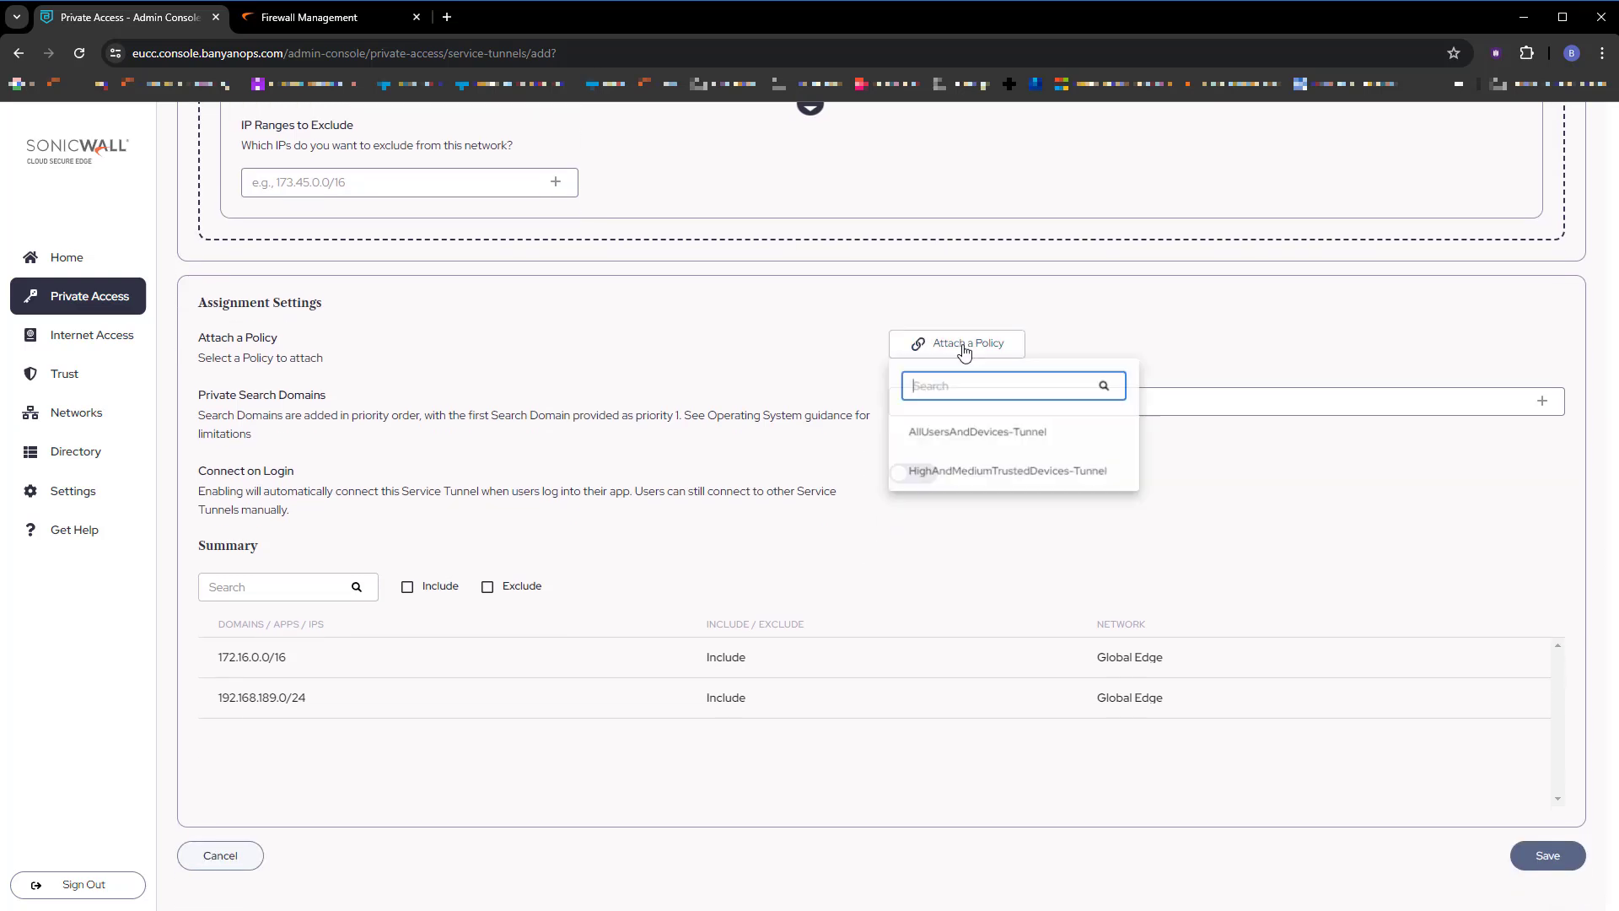
pyautogui.click(1017, 440)
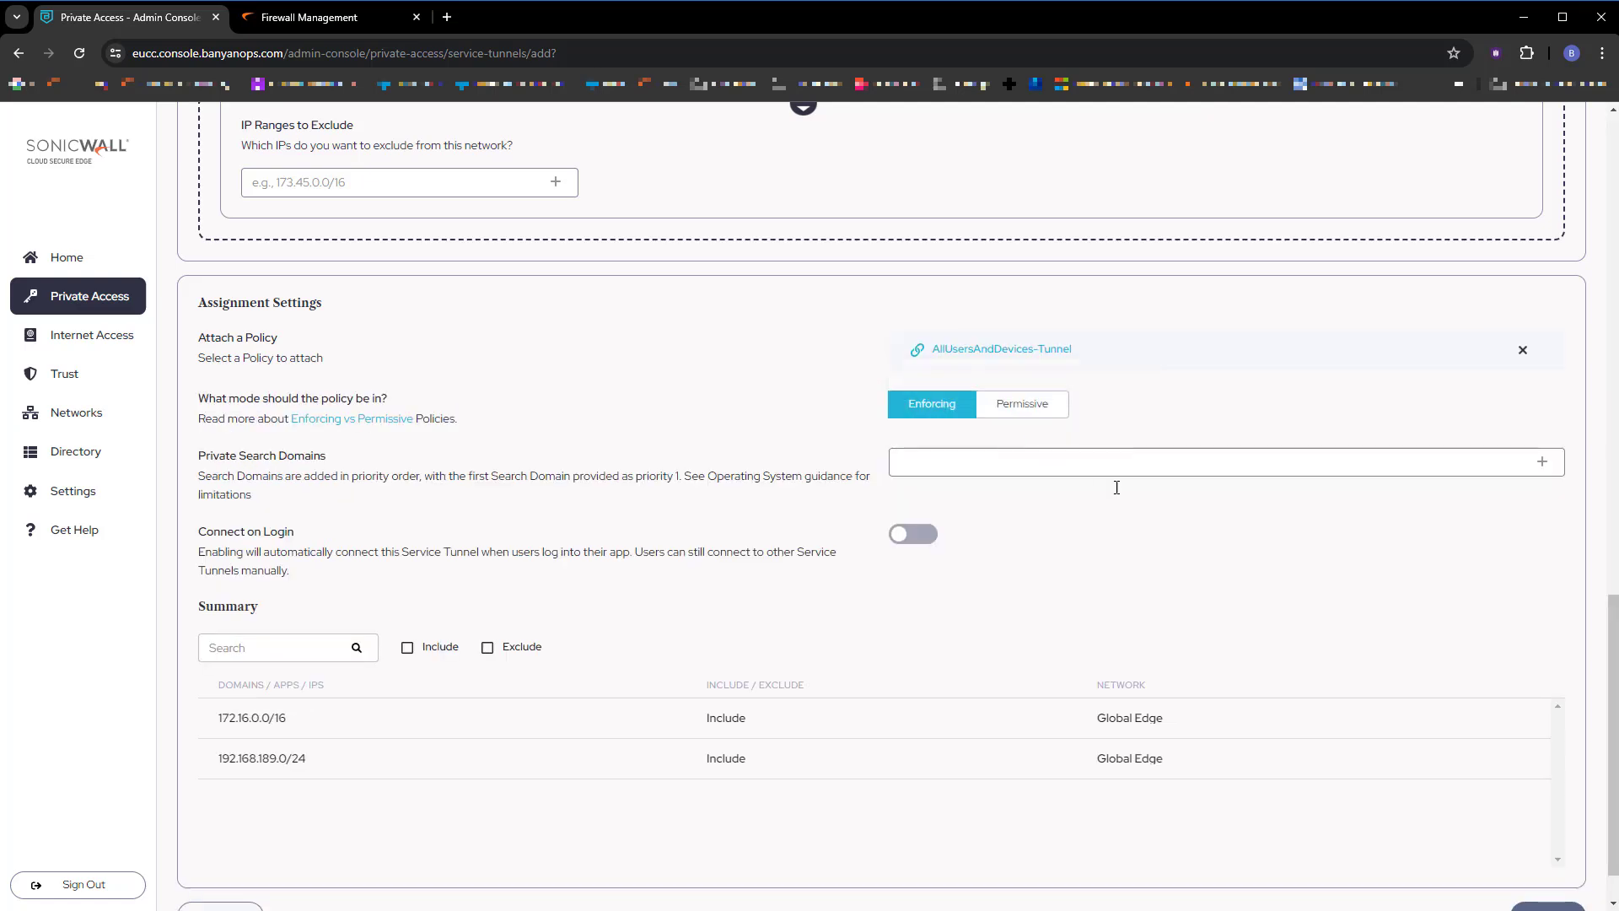
pyautogui.scroll(-1, 1339, 669)
pyautogui.click(1561, 854)
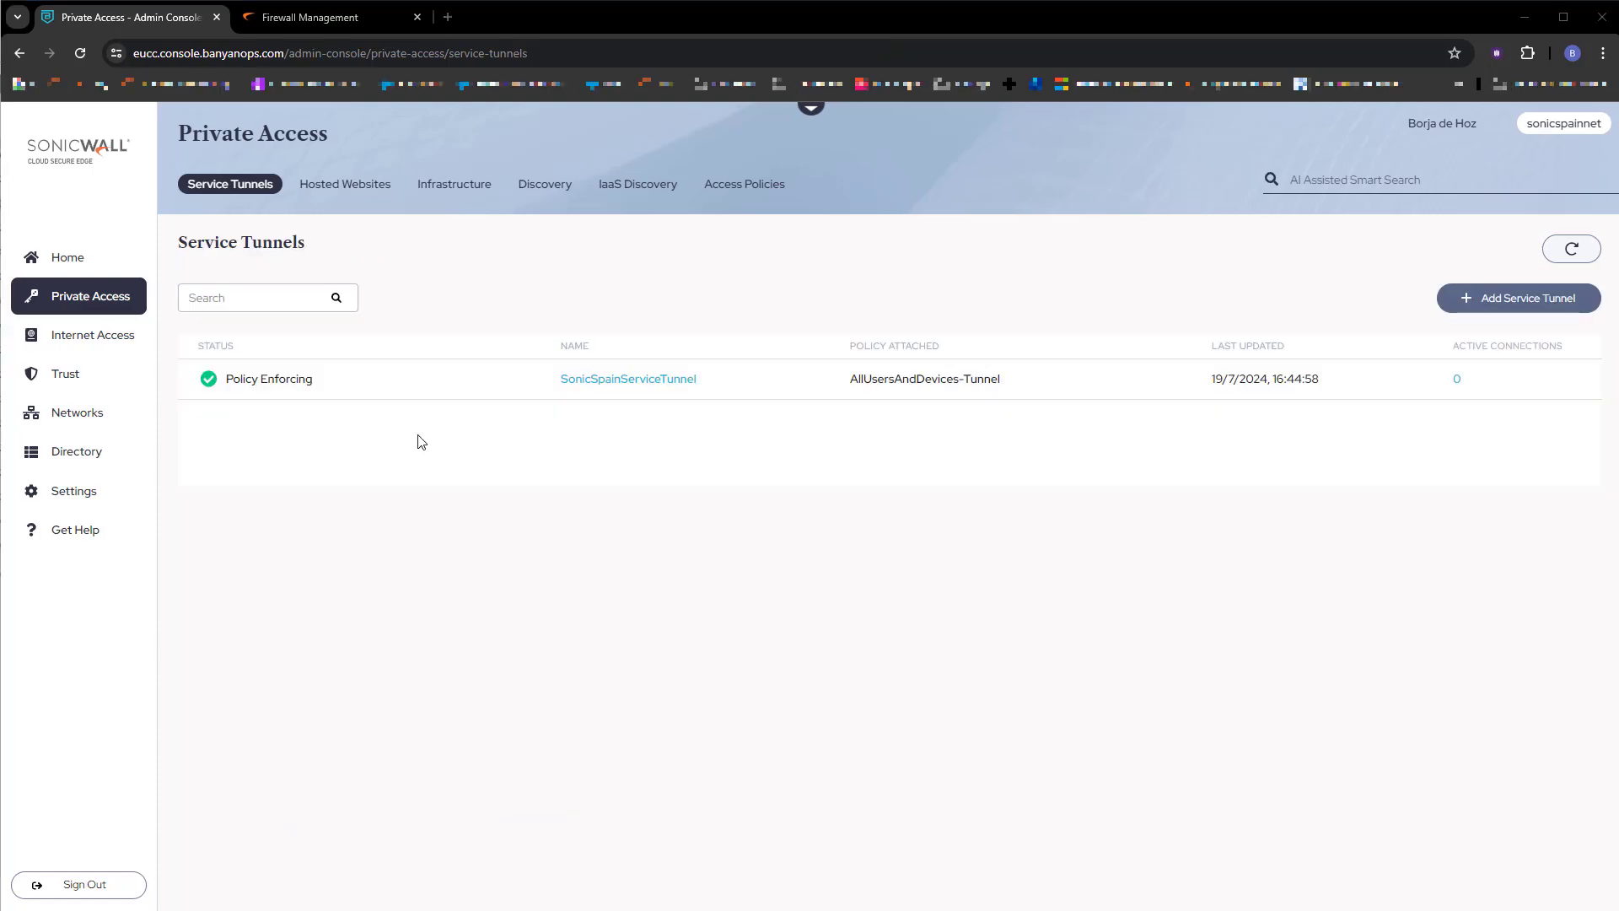
# Add a hosted website named NSM protected by the TZ 570 connector network.
pyautogui.click(349, 184)
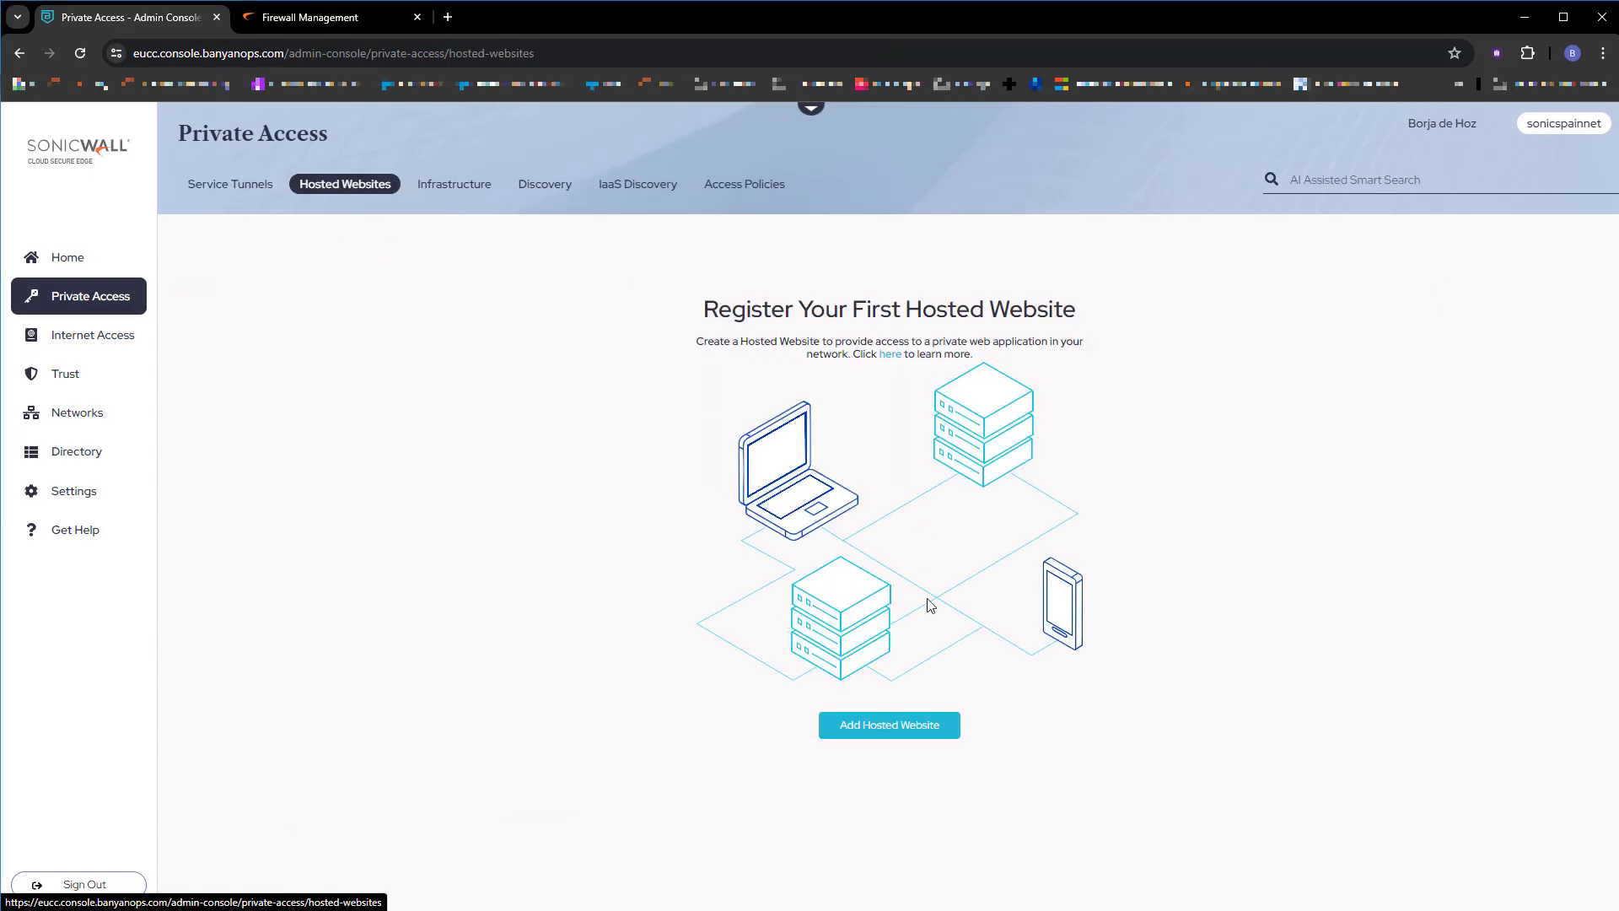
pyautogui.click(853, 725)
pyautogui.click(1034, 355)
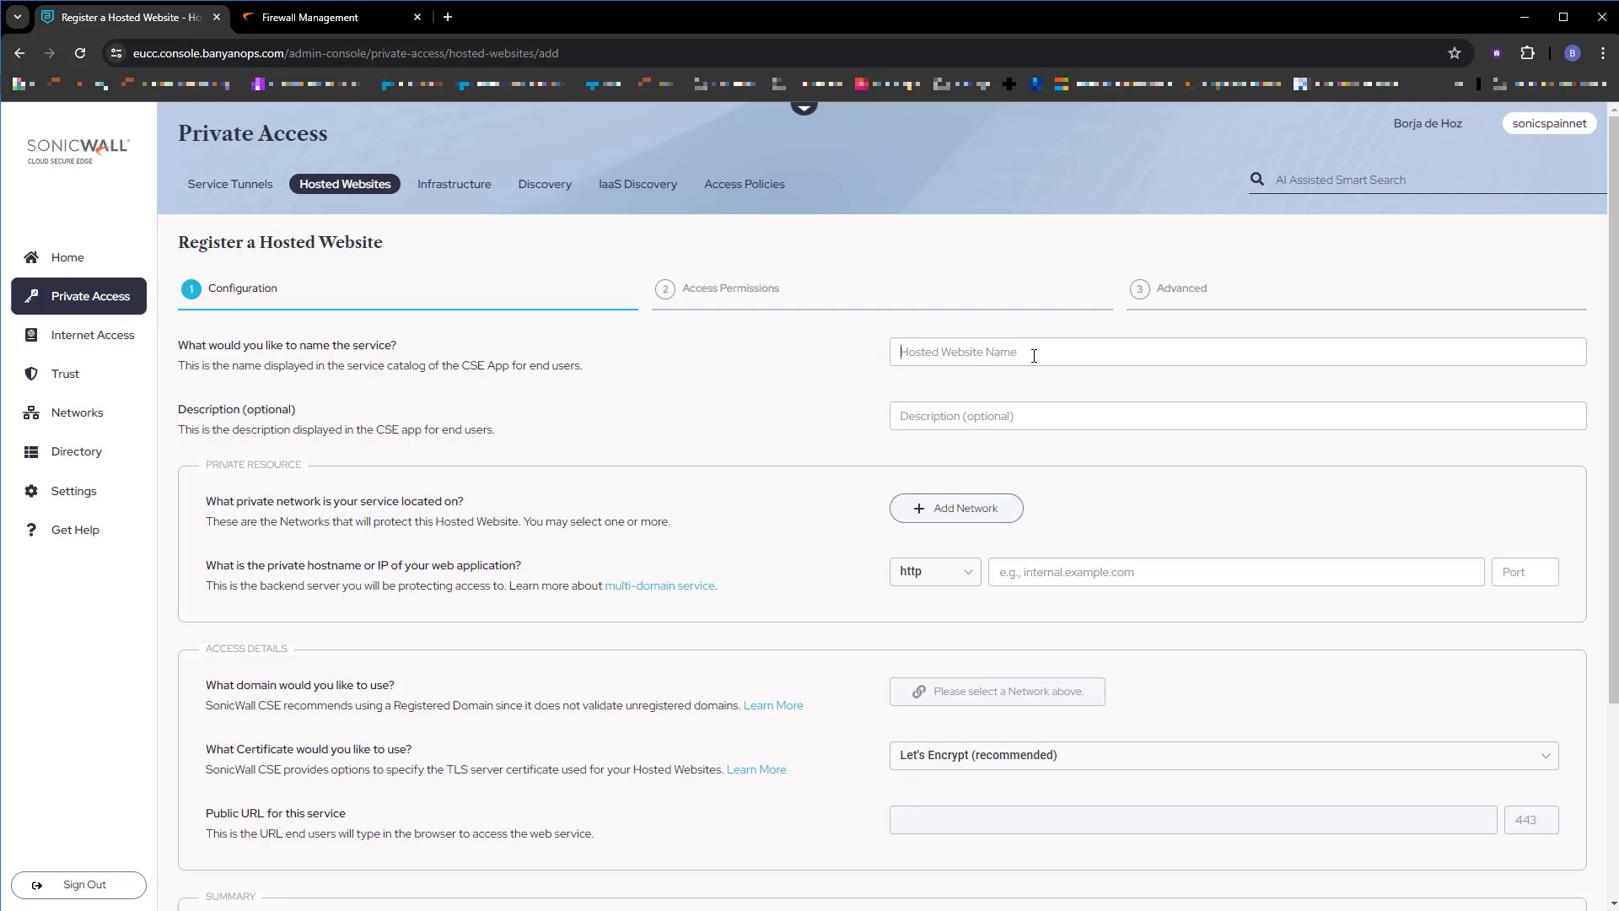
pyautogui.write('NSM')
pyautogui.click(955, 509)
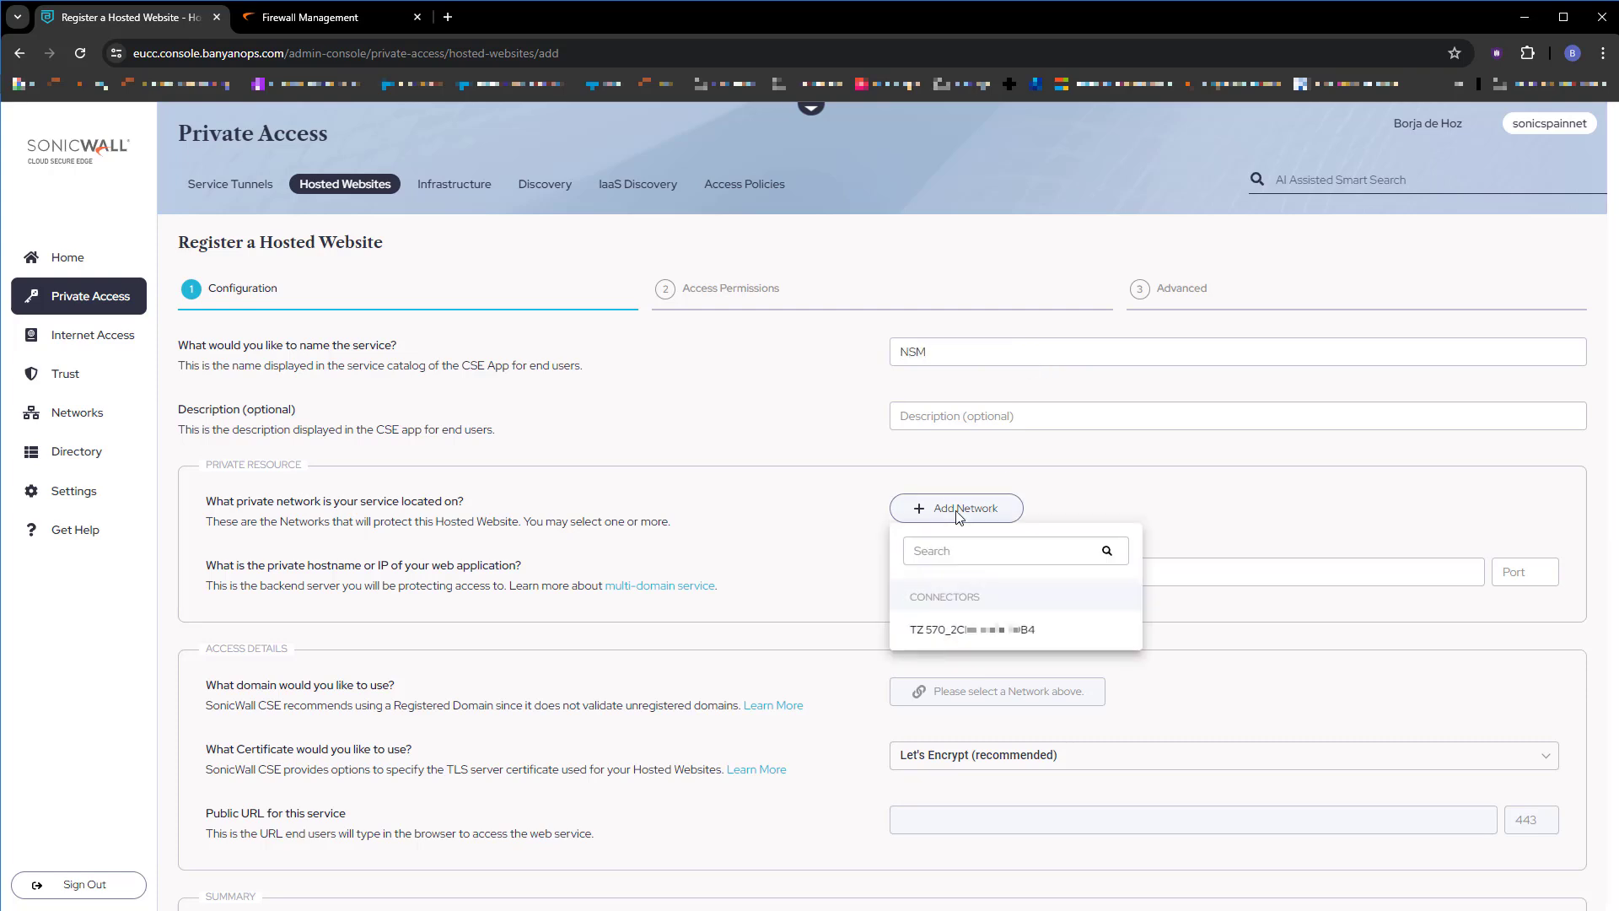
pyautogui.click(979, 631)
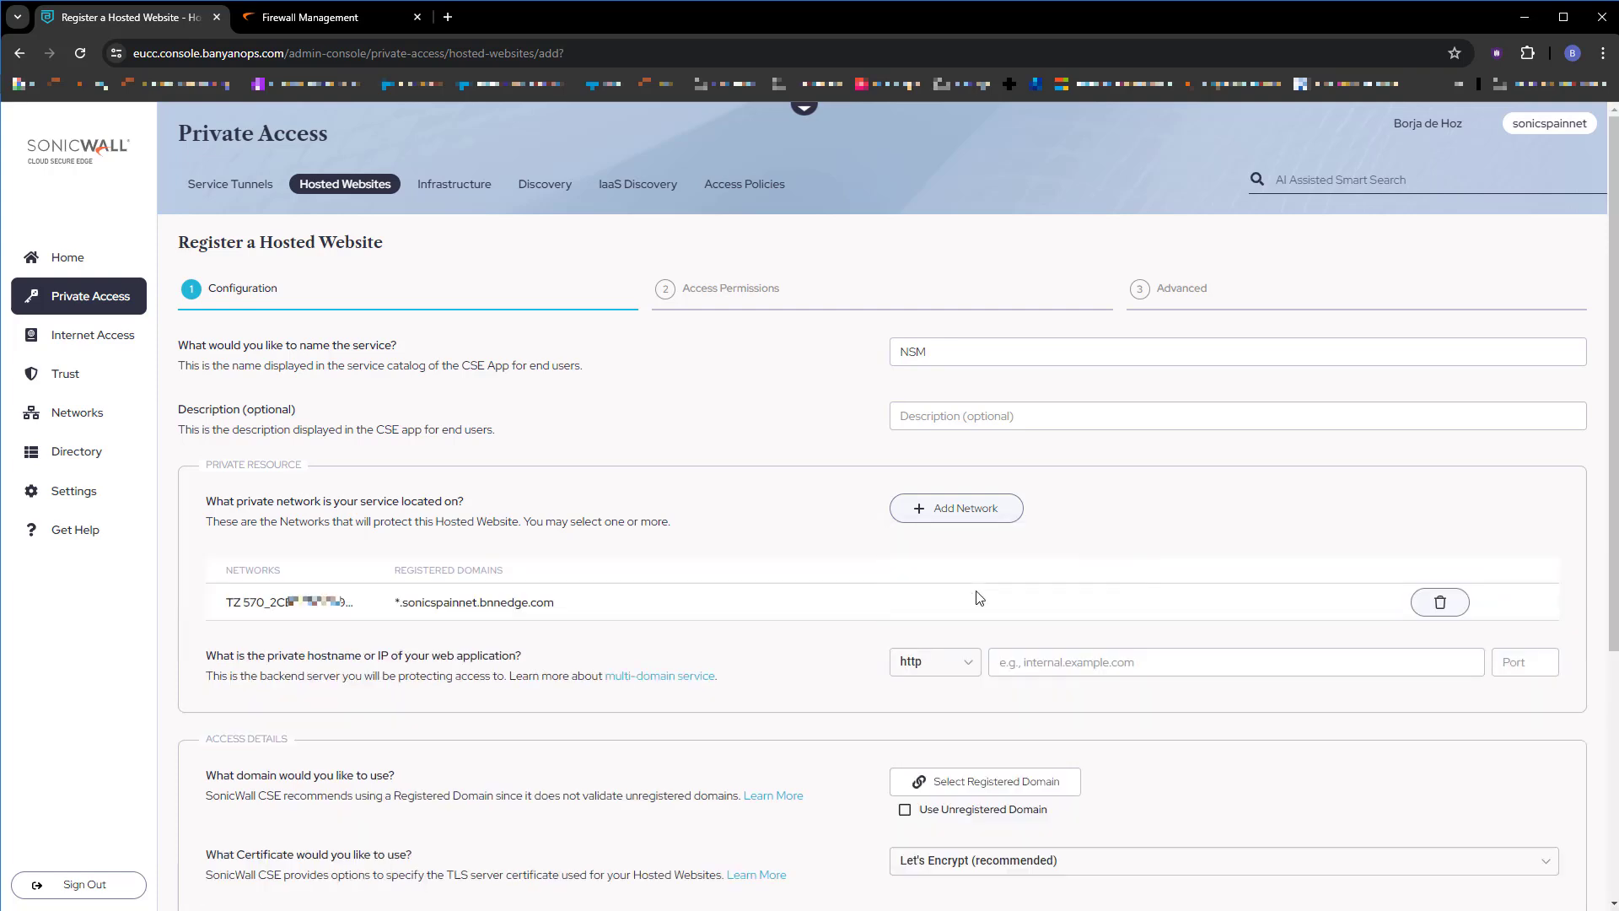
# Point NSM's backend to https 172.16.102.1:443 with TLS Insecure, using *.sonicspainnet.bnnedge.com domain.
pyautogui.click(968, 664)
pyautogui.click(919, 724)
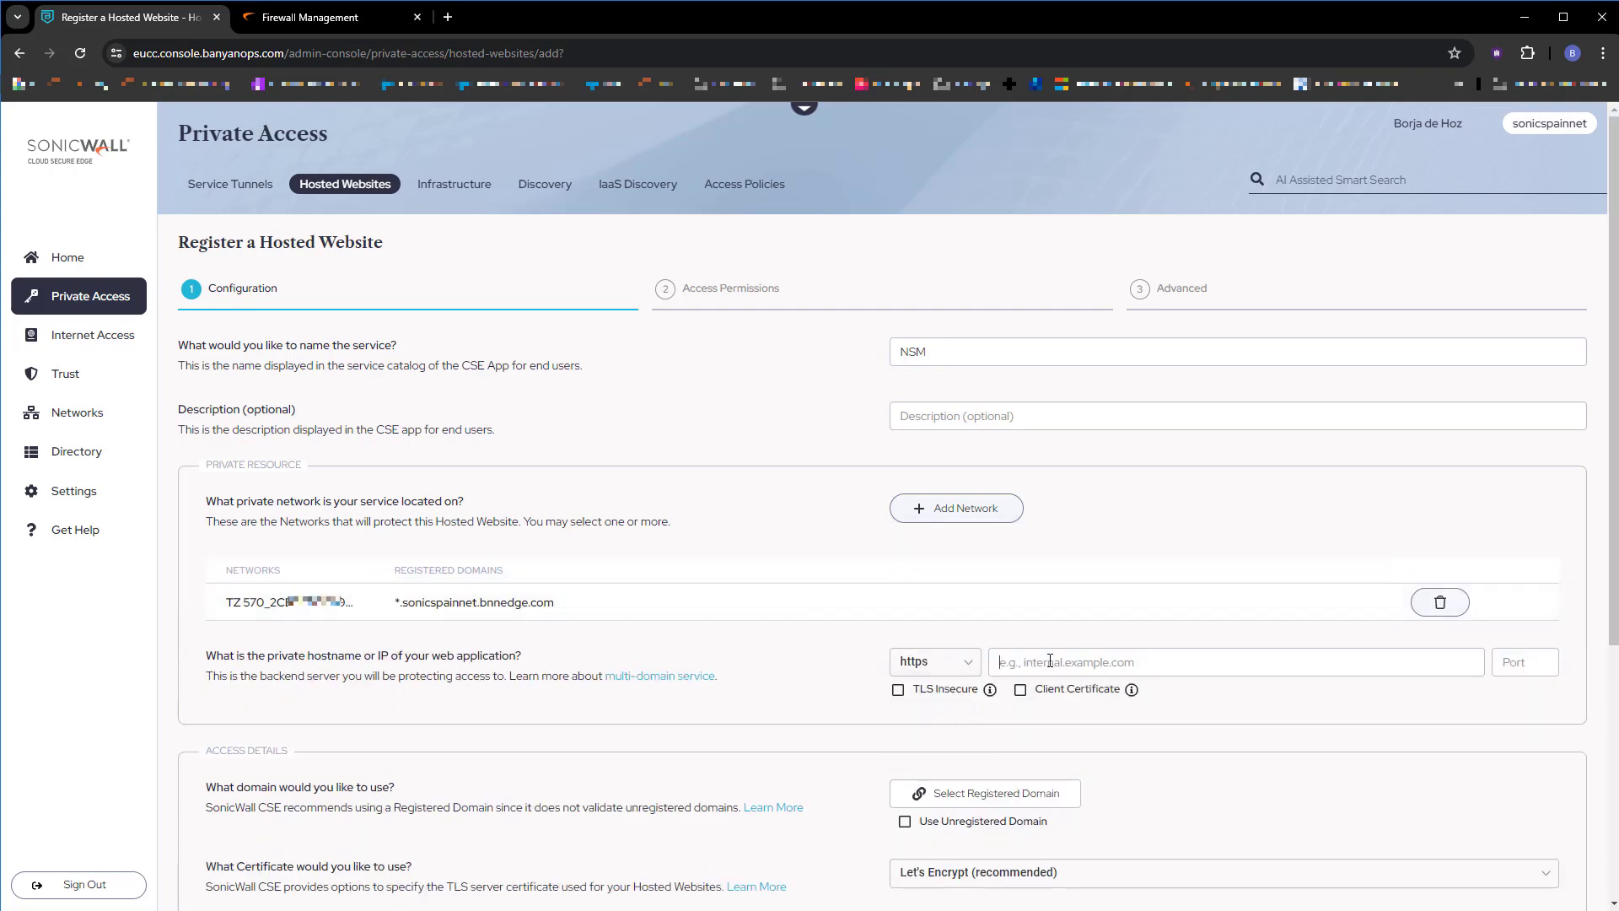
pyautogui.write('1')
pyautogui.write('72.16.102')
pyautogui.write('443')
pyautogui.click(898, 690)
pyautogui.click(1027, 795)
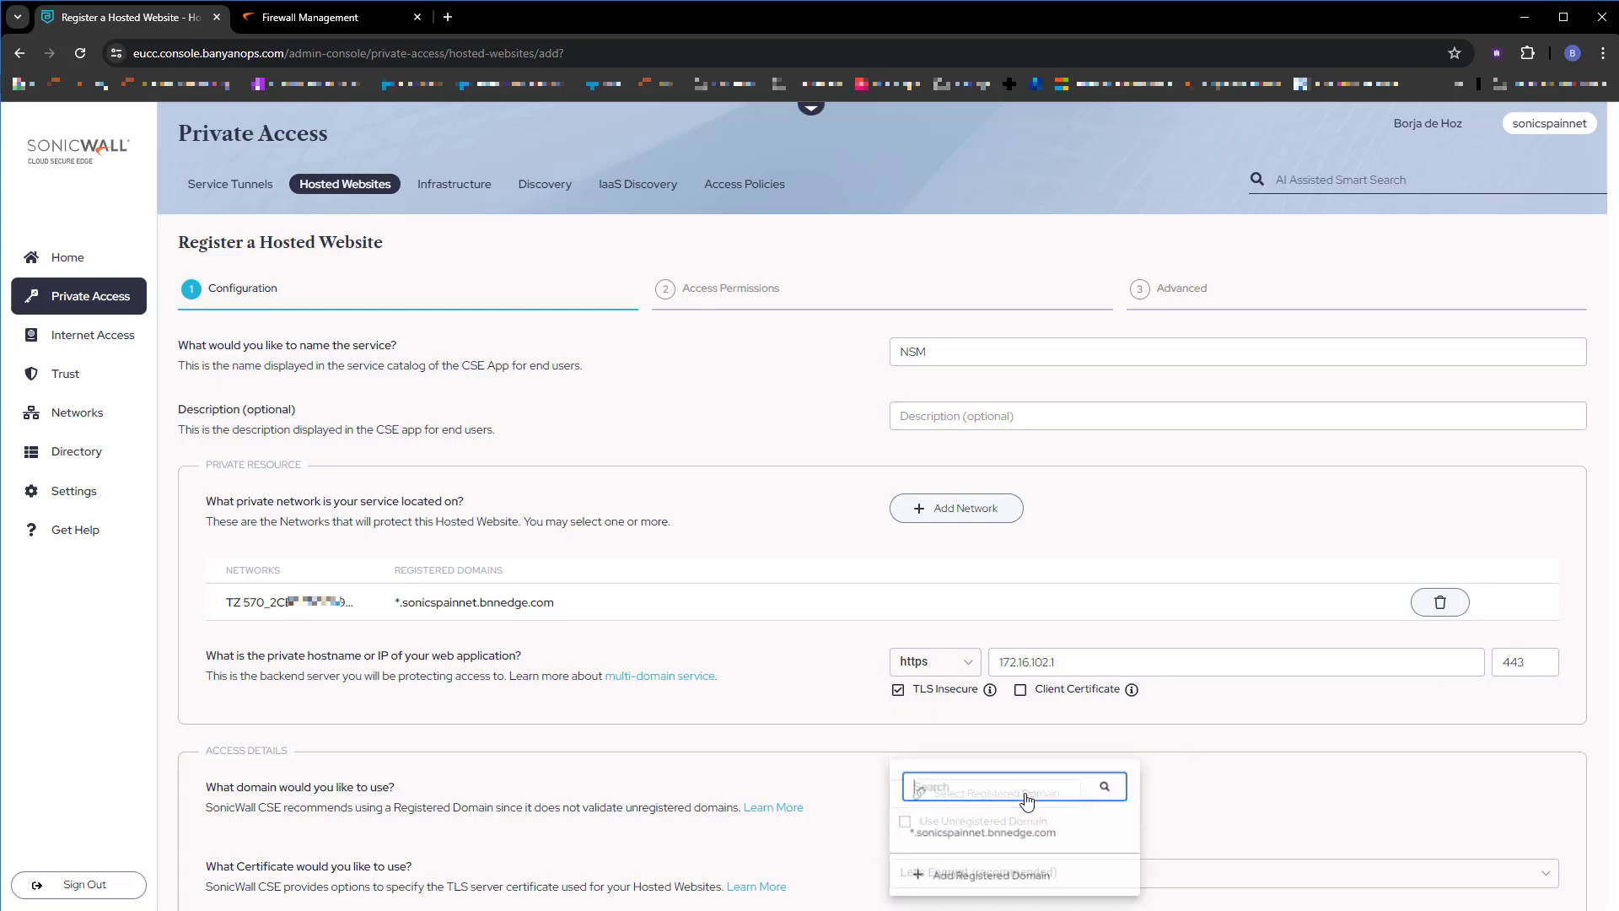
pyautogui.click(1004, 827)
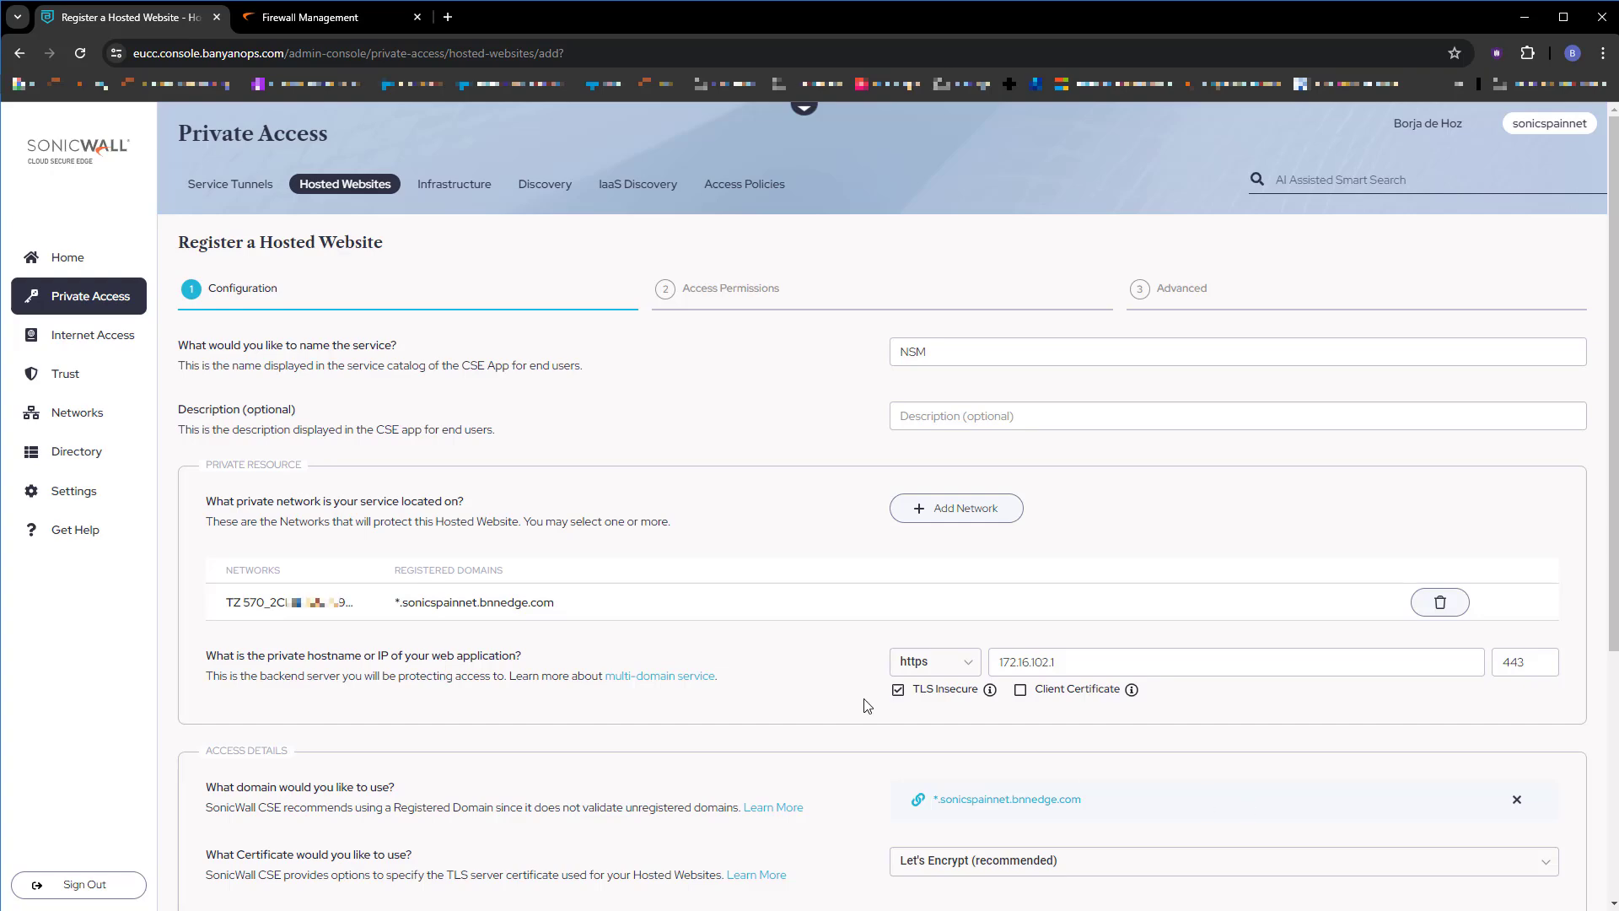
pyautogui.scroll(-4, 867, 705)
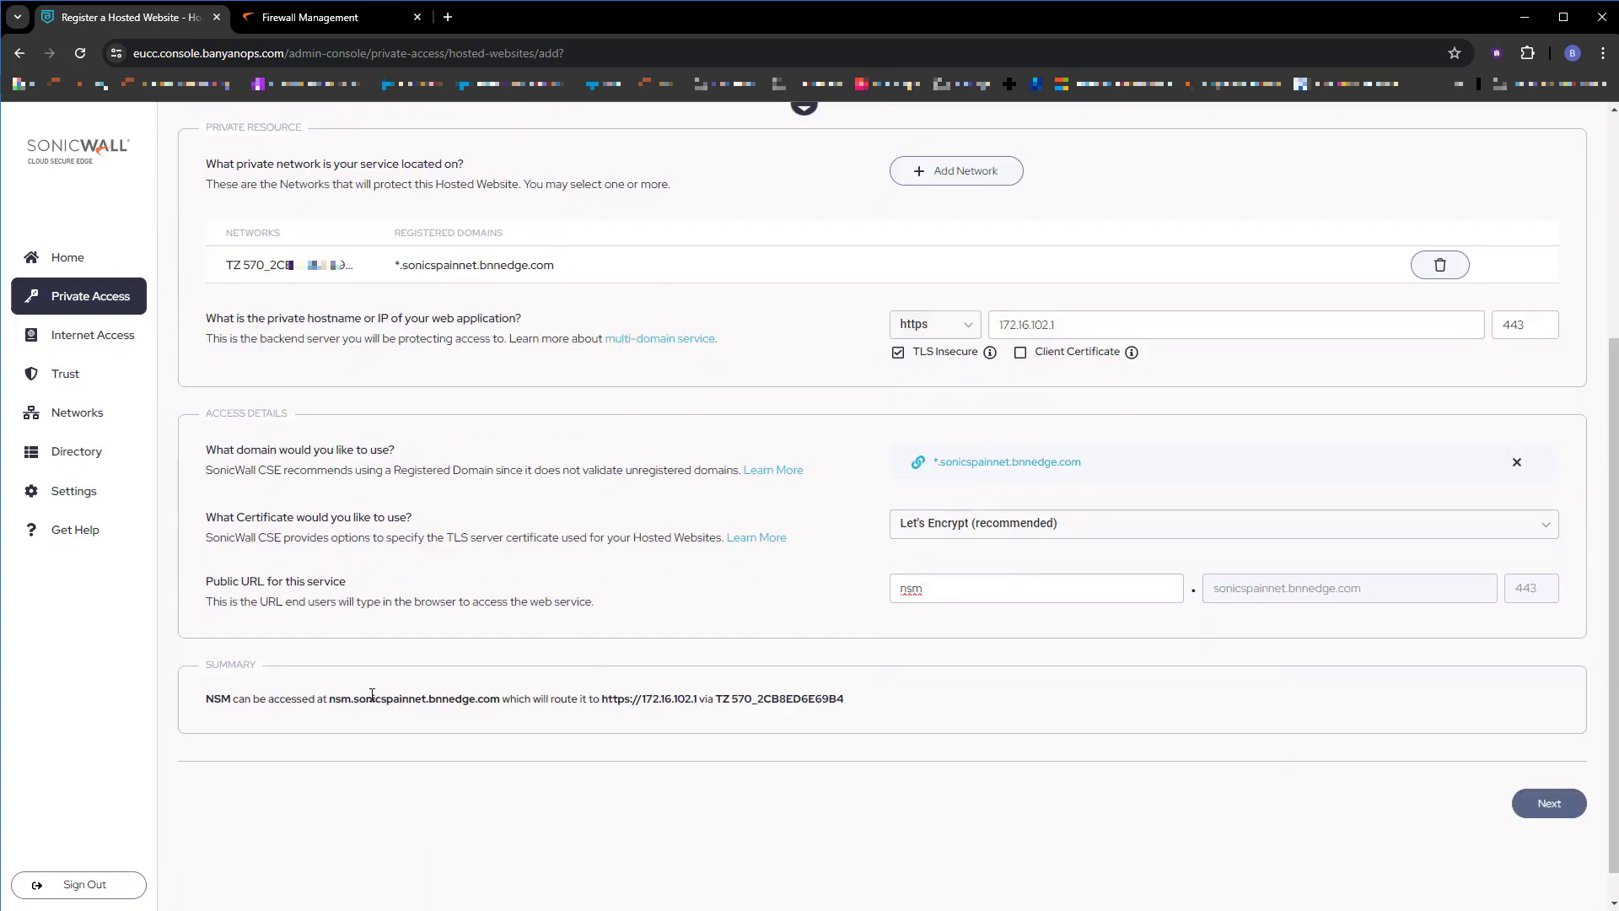
pyautogui.click(1548, 806)
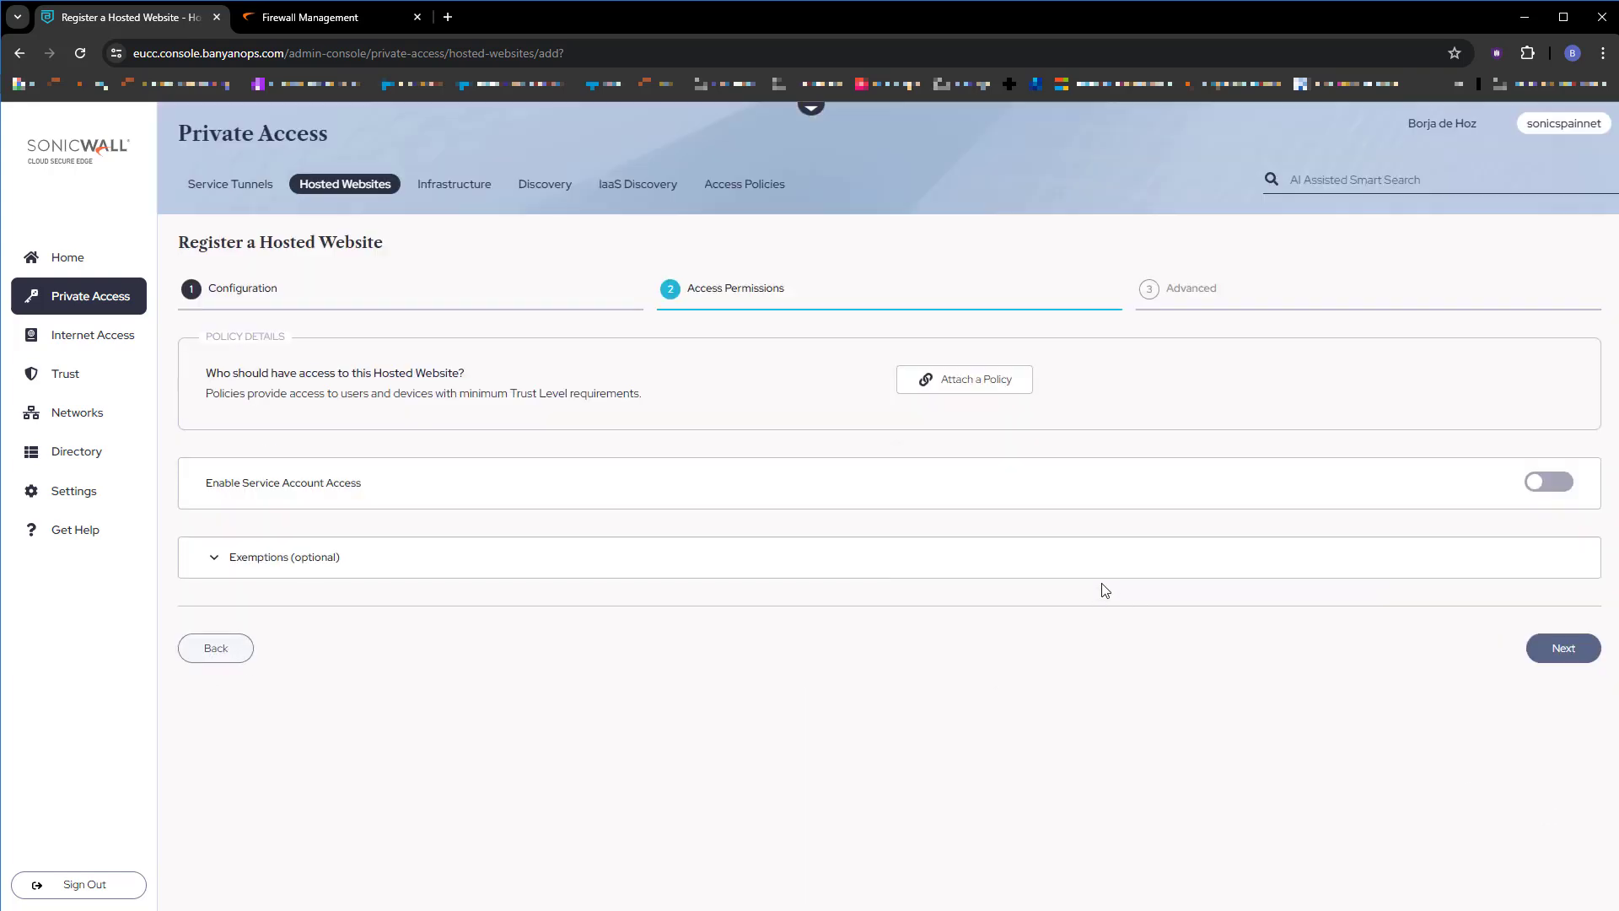
# Attach AllUsersAndDevices-Web to the NSM hosted website and save and validate it.
pyautogui.click(943, 389)
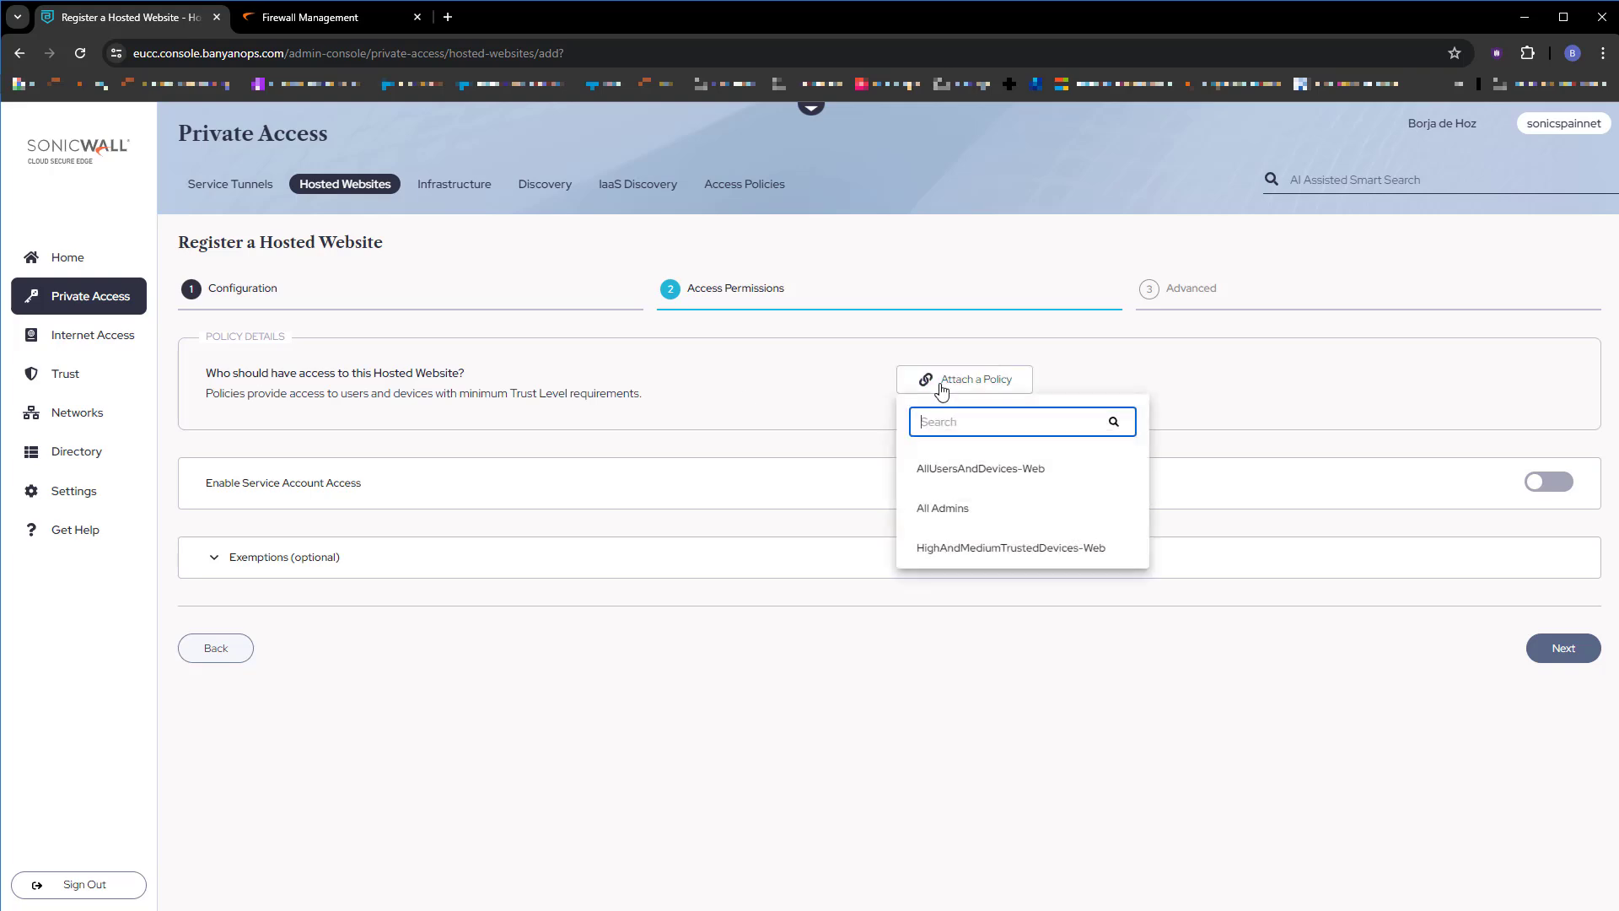
pyautogui.click(1085, 481)
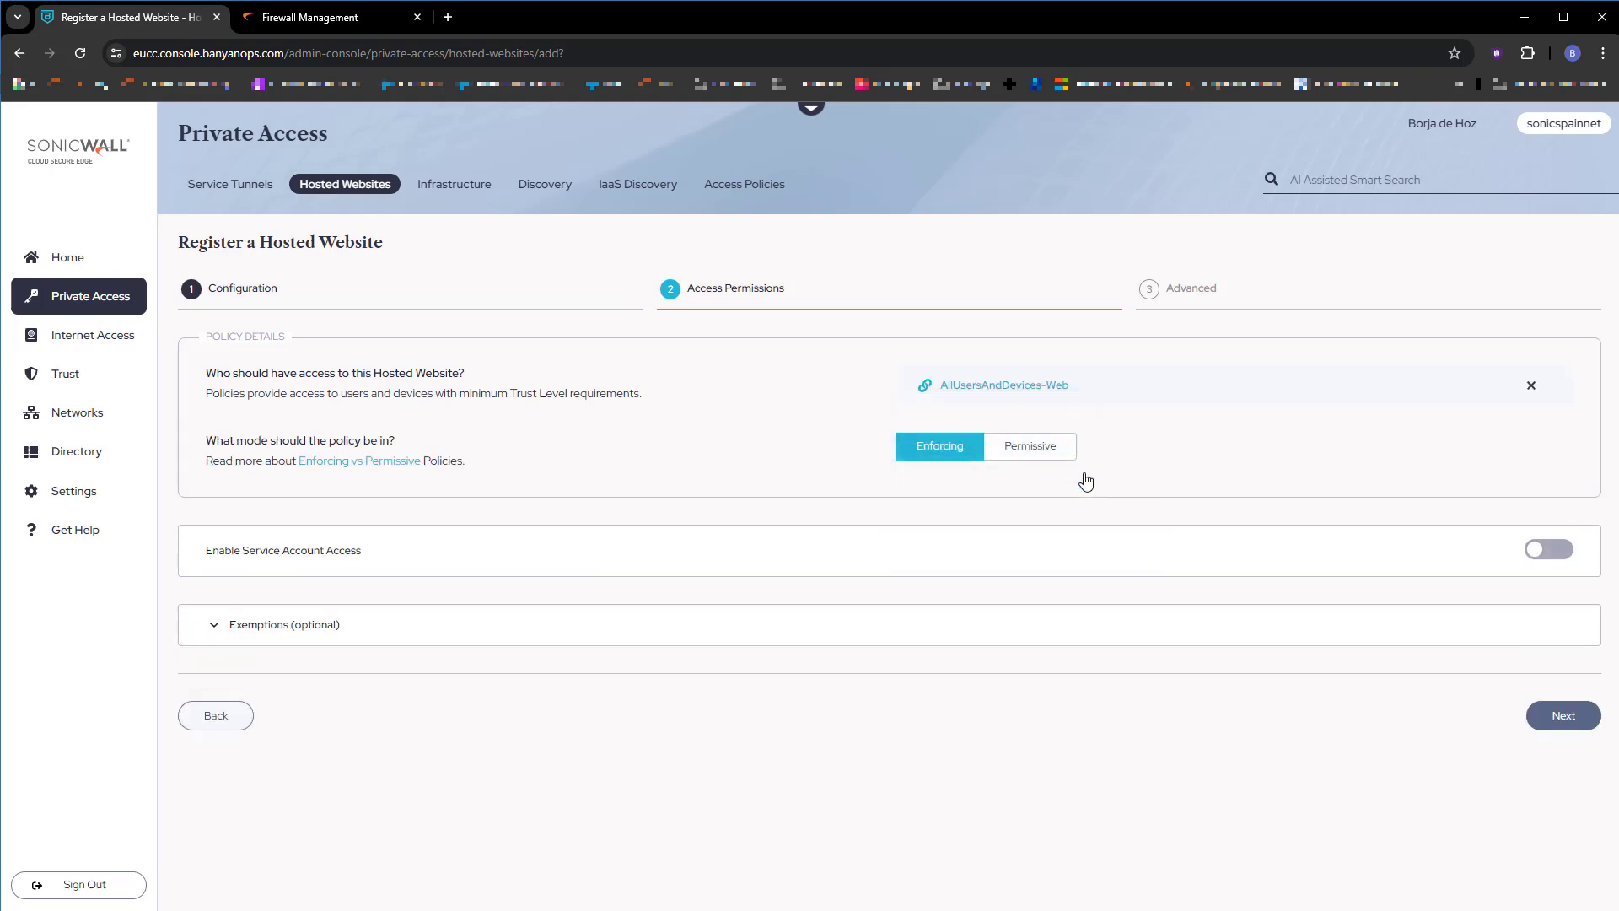
pyautogui.click(1567, 722)
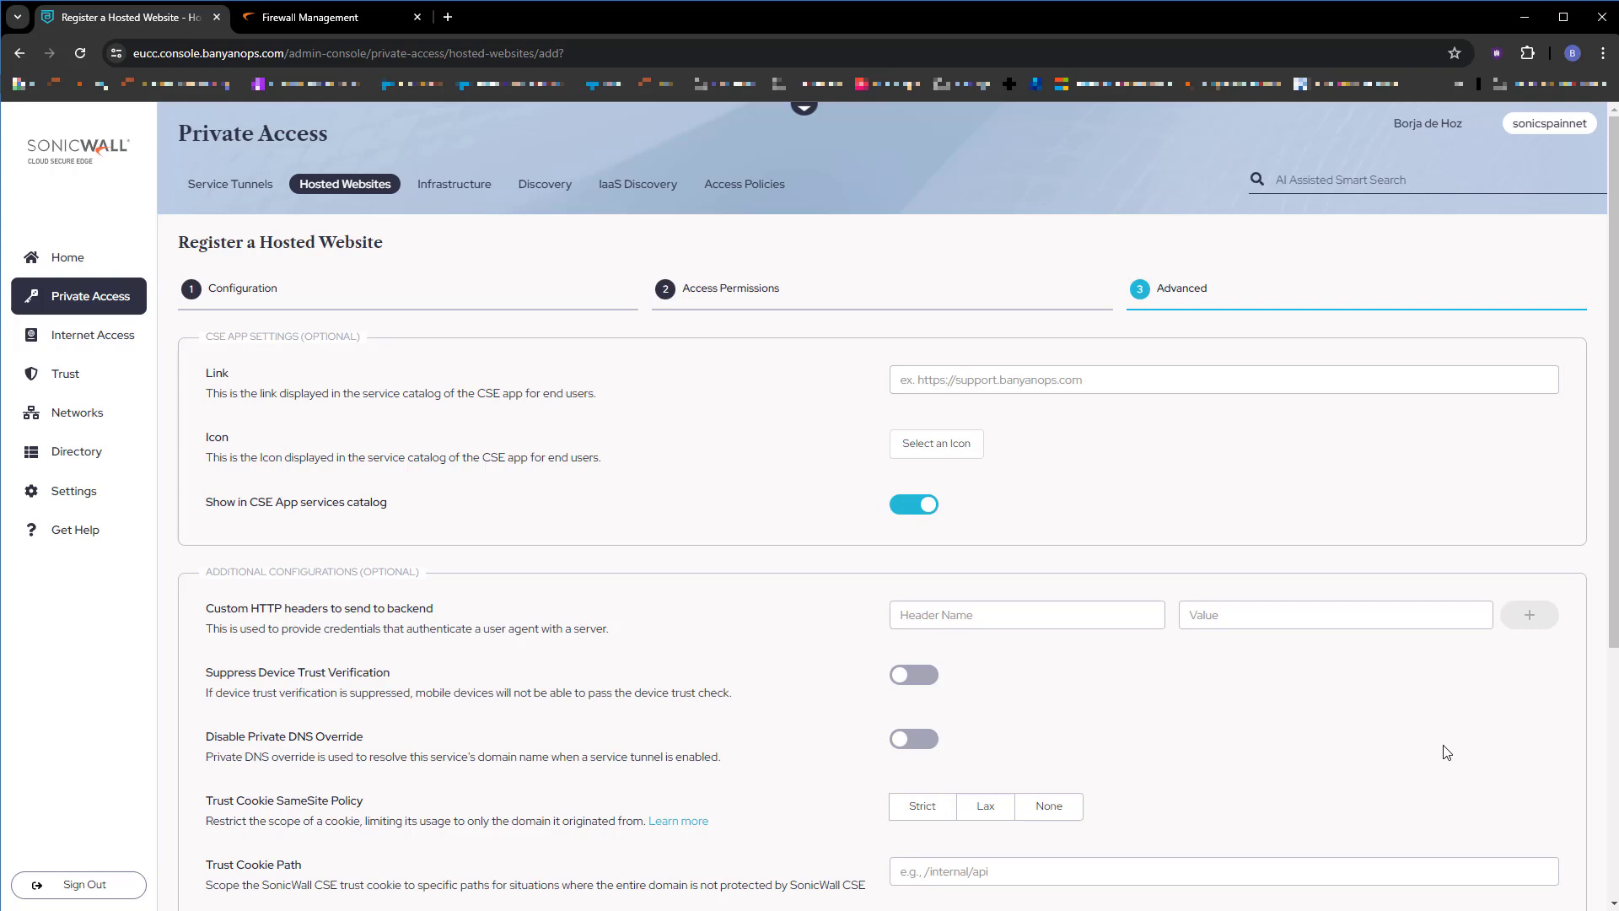
pyautogui.scroll(-5, 1447, 752)
pyautogui.click(1510, 768)
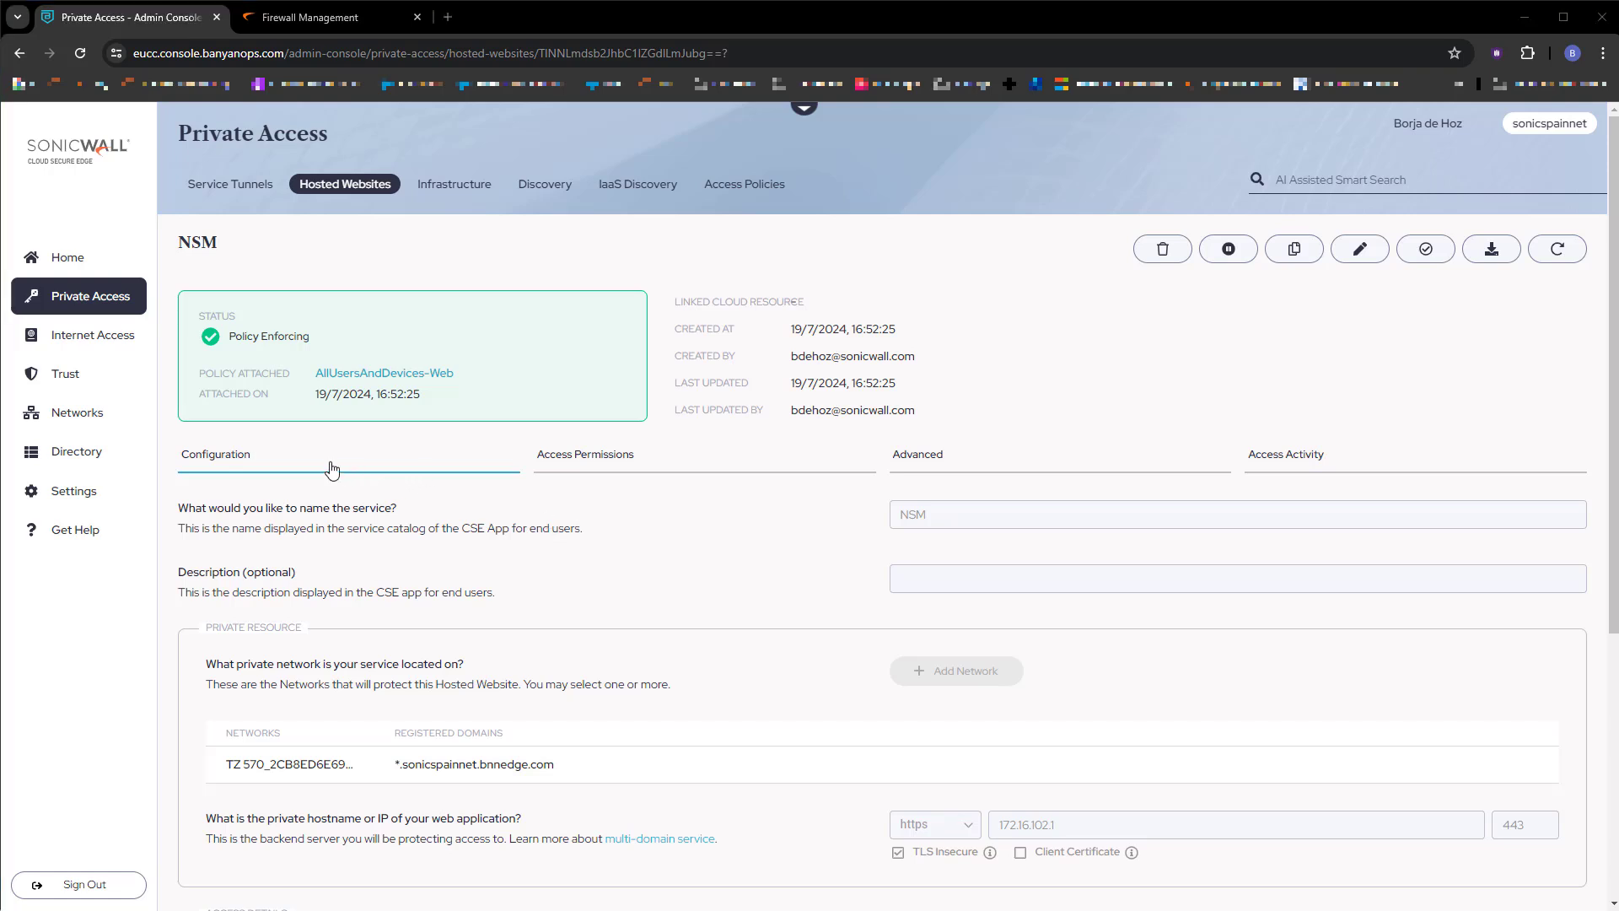
# Invite a new user under Directory > Users by entering their full name and e-mail.
pyautogui.click(101, 455)
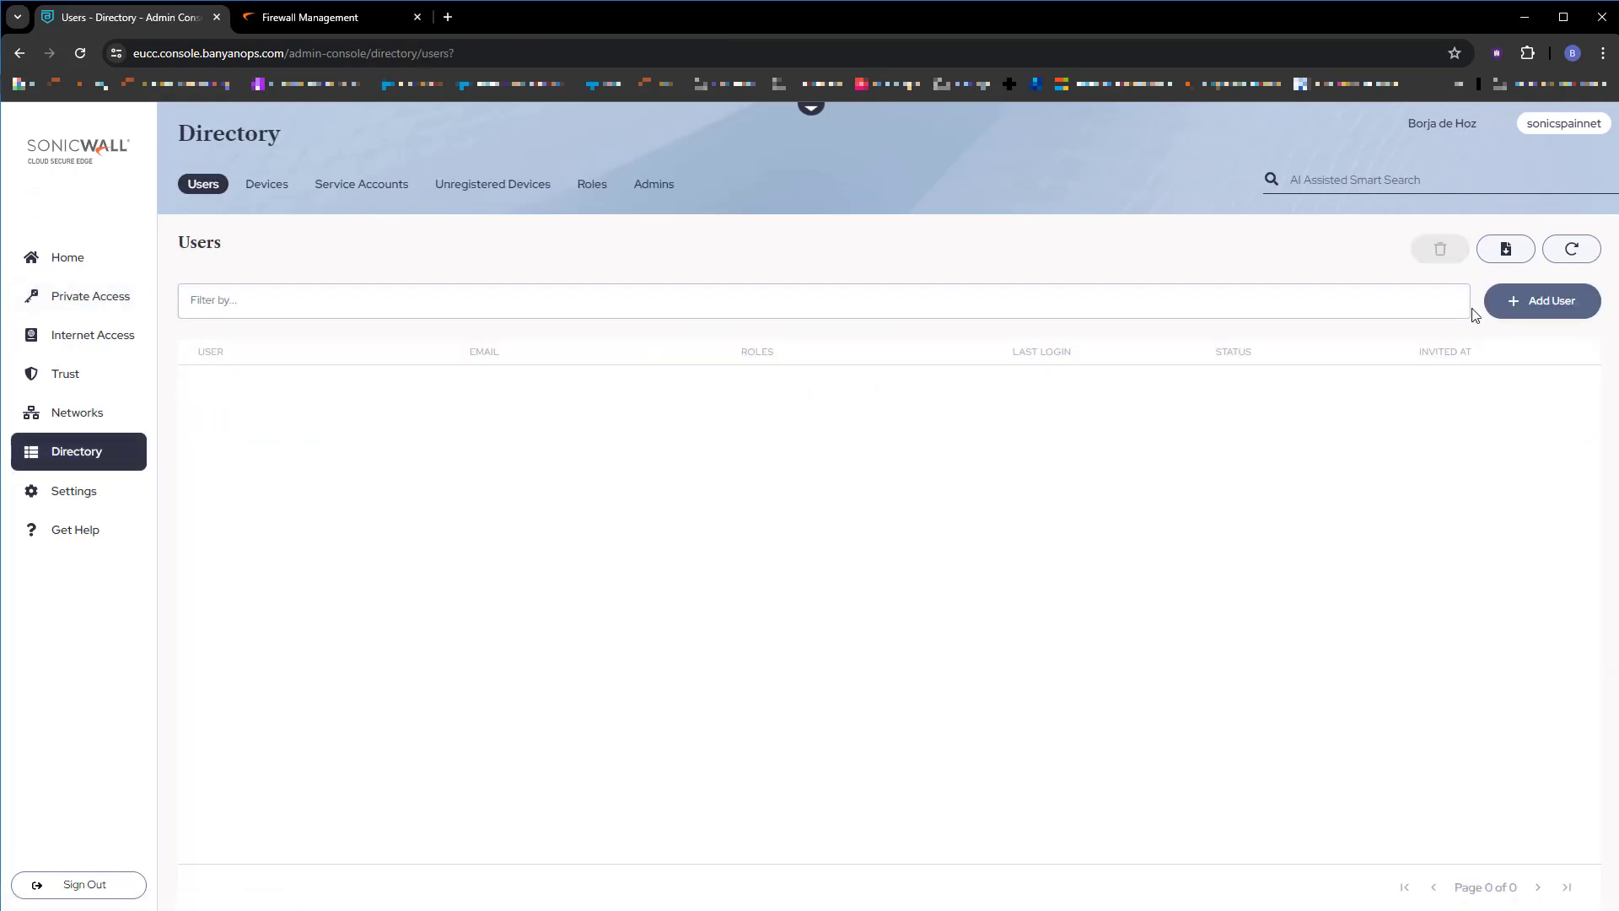
pyautogui.click(1523, 319)
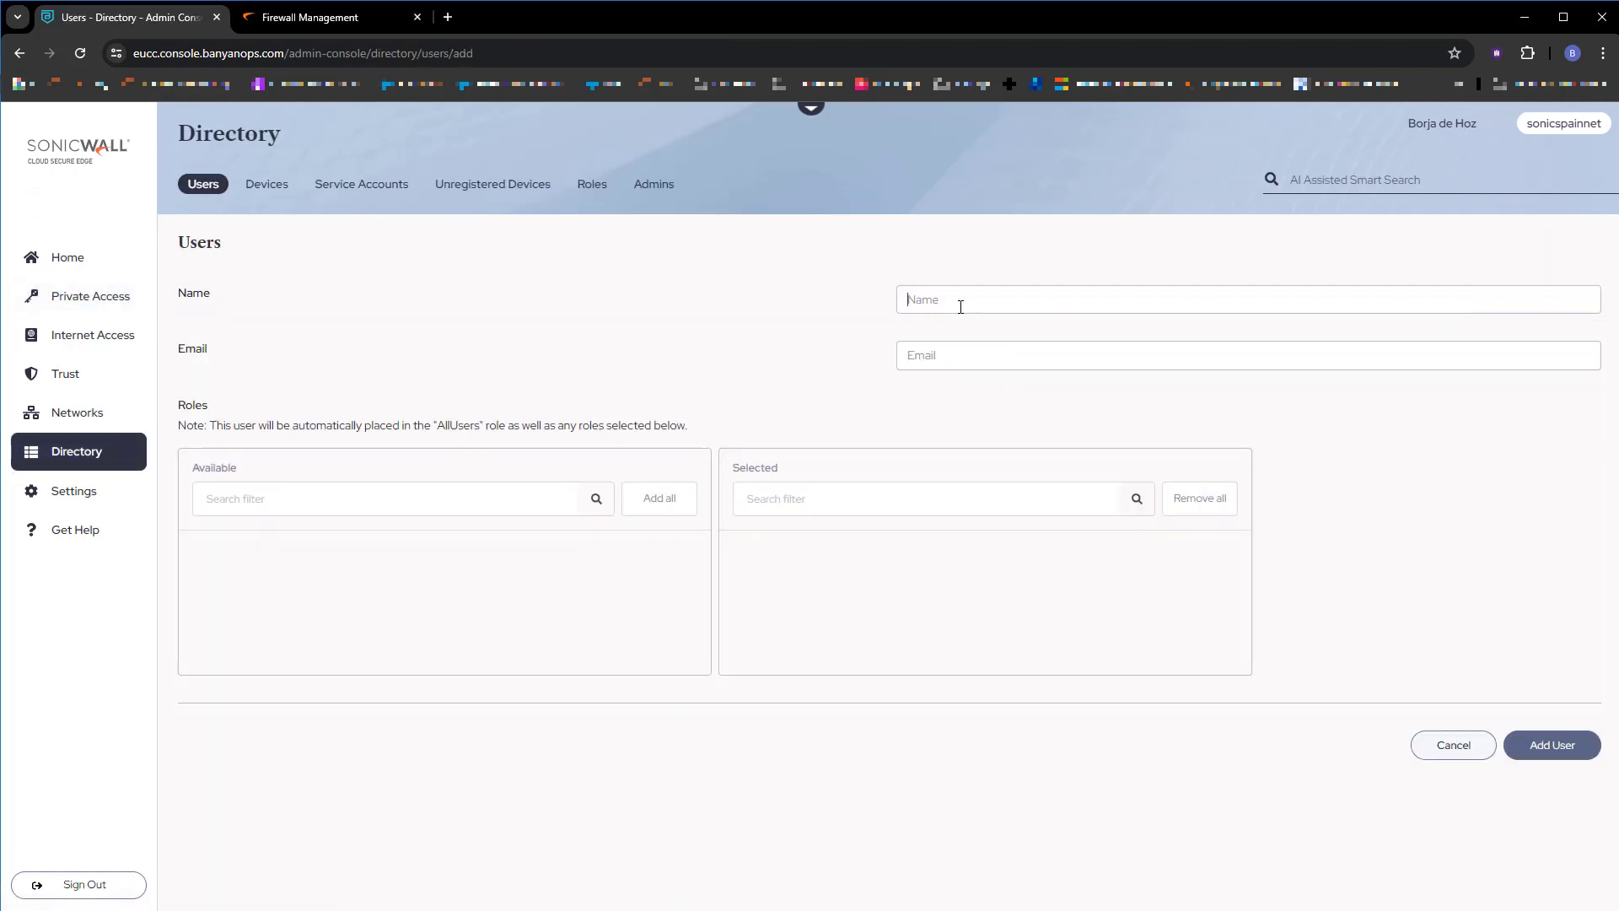
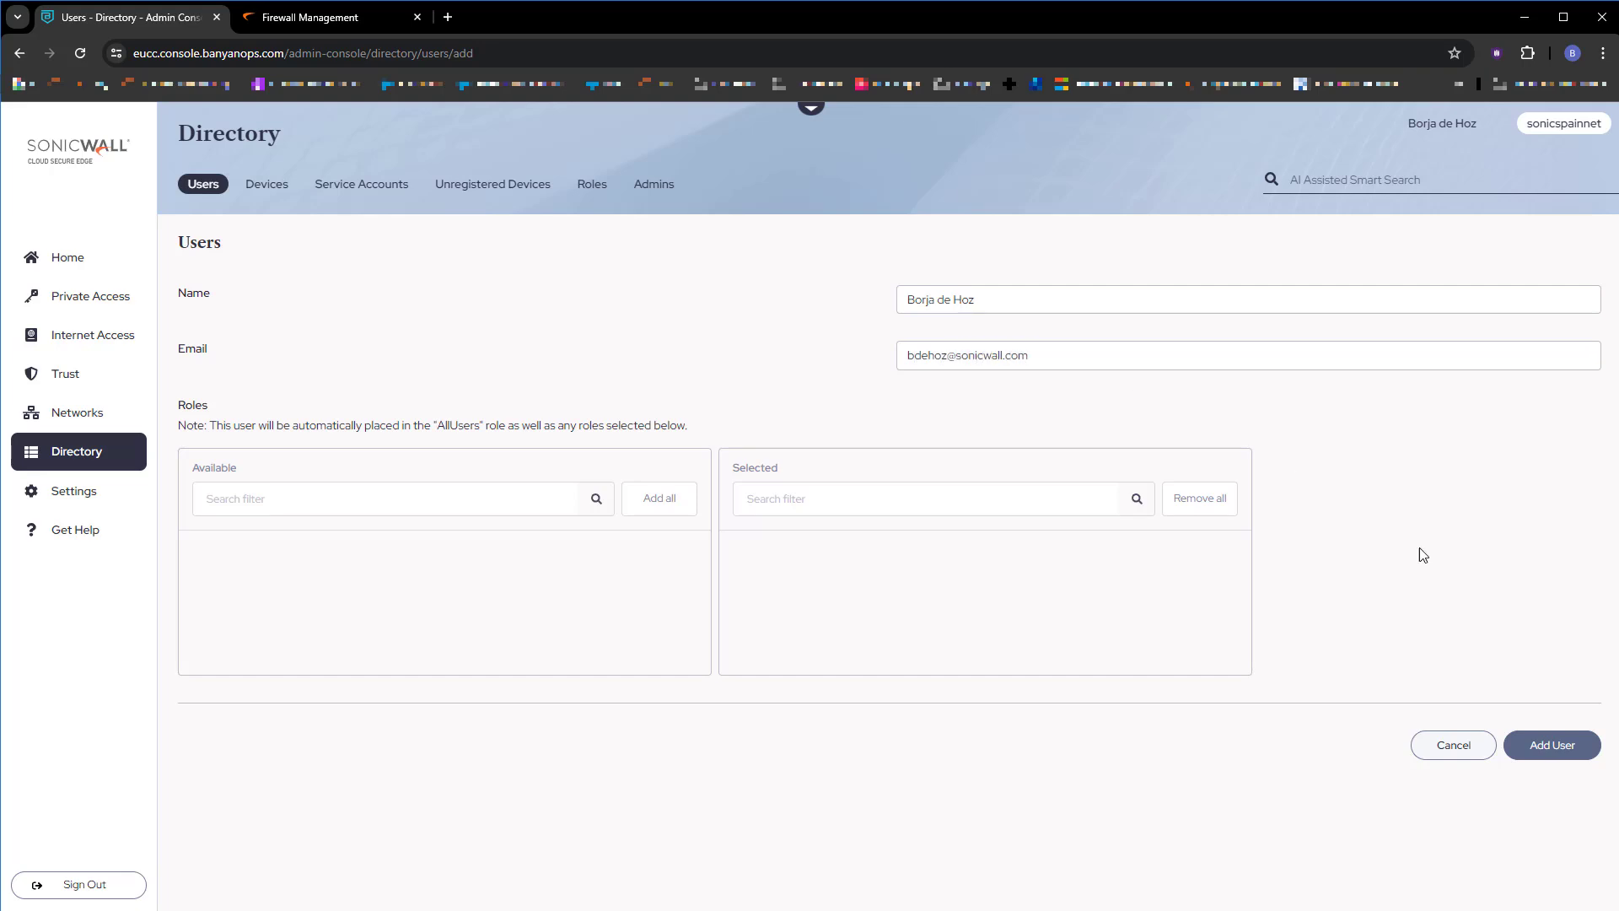
pyautogui.click(1543, 748)
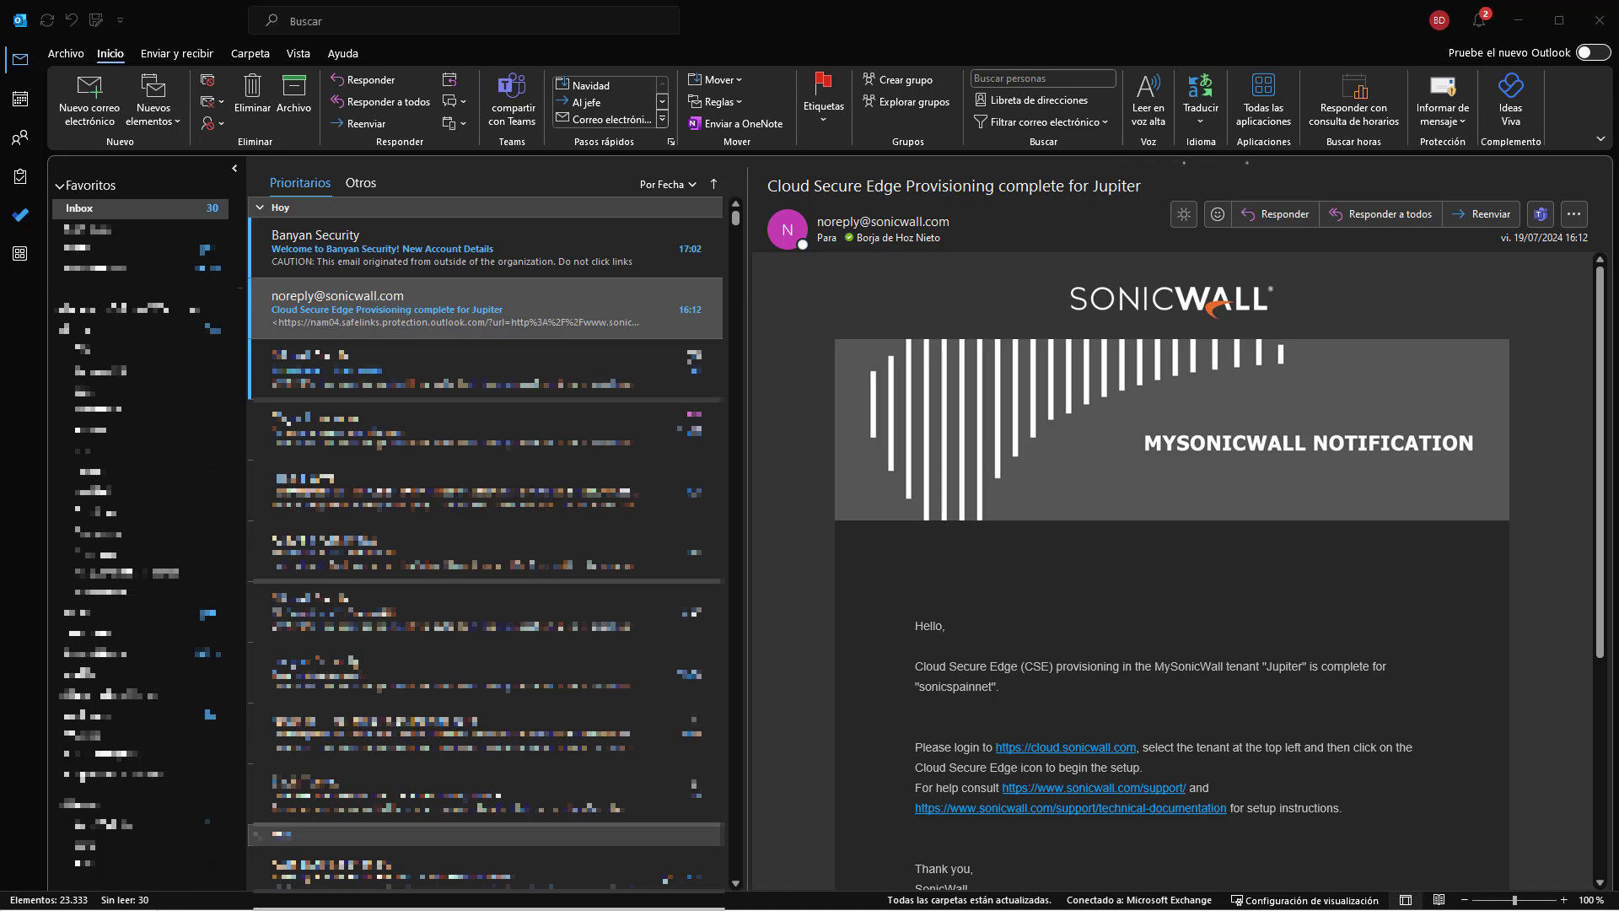
# Open the Banyan Security 'New Account Details' welcome email in Outlook.
pyautogui.click(486, 255)
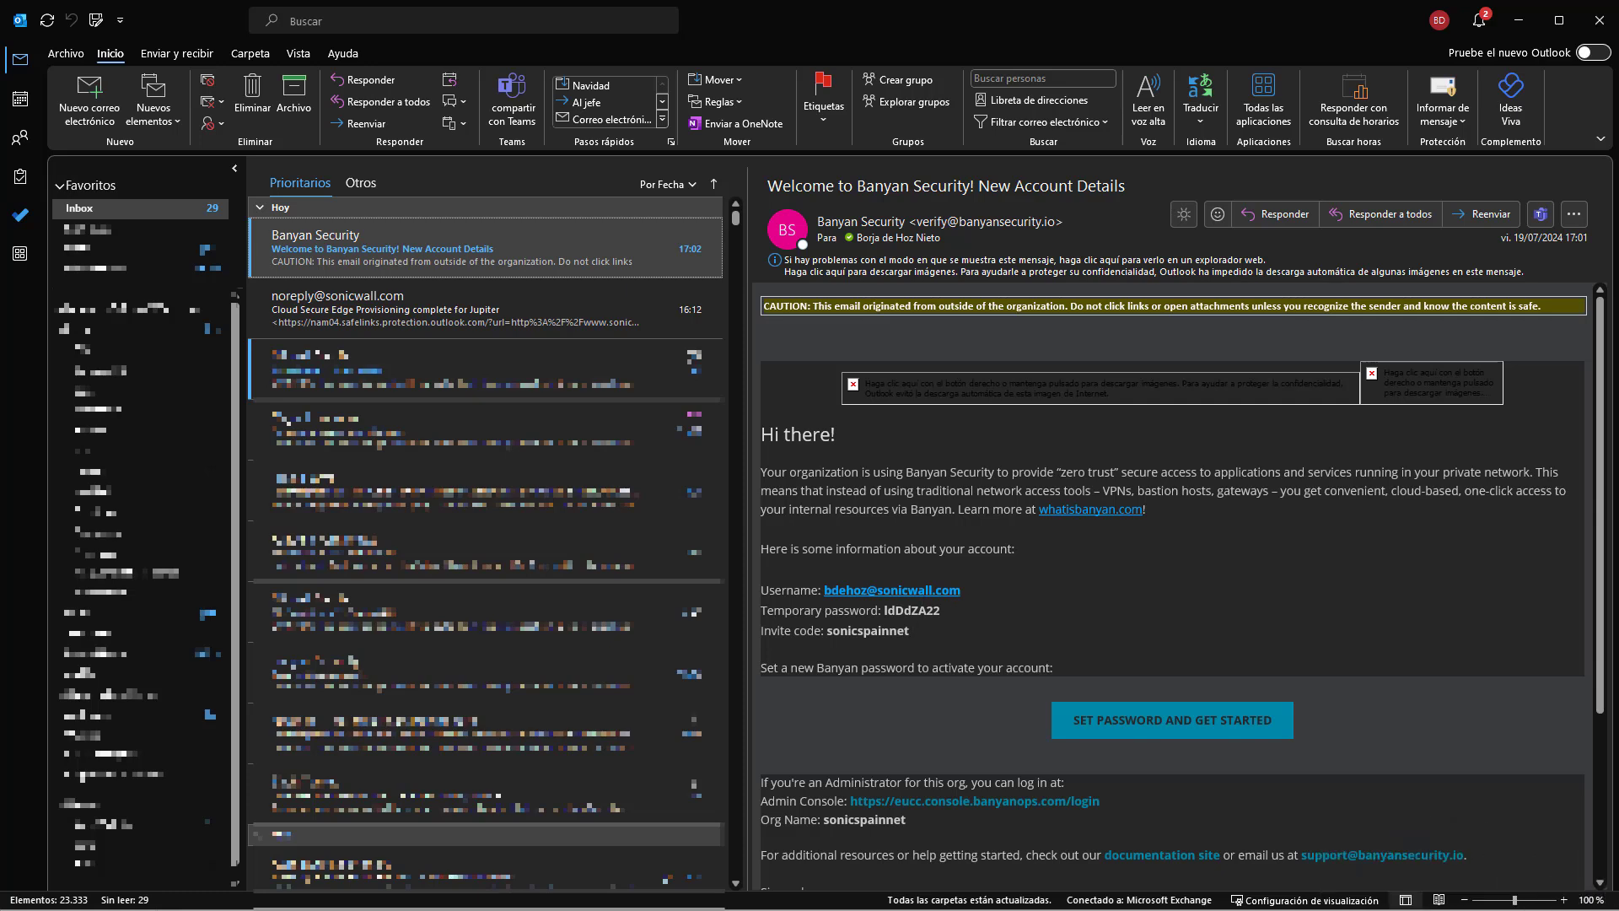
# Launch CSE App and open its Settings page.
pyautogui.press('super')
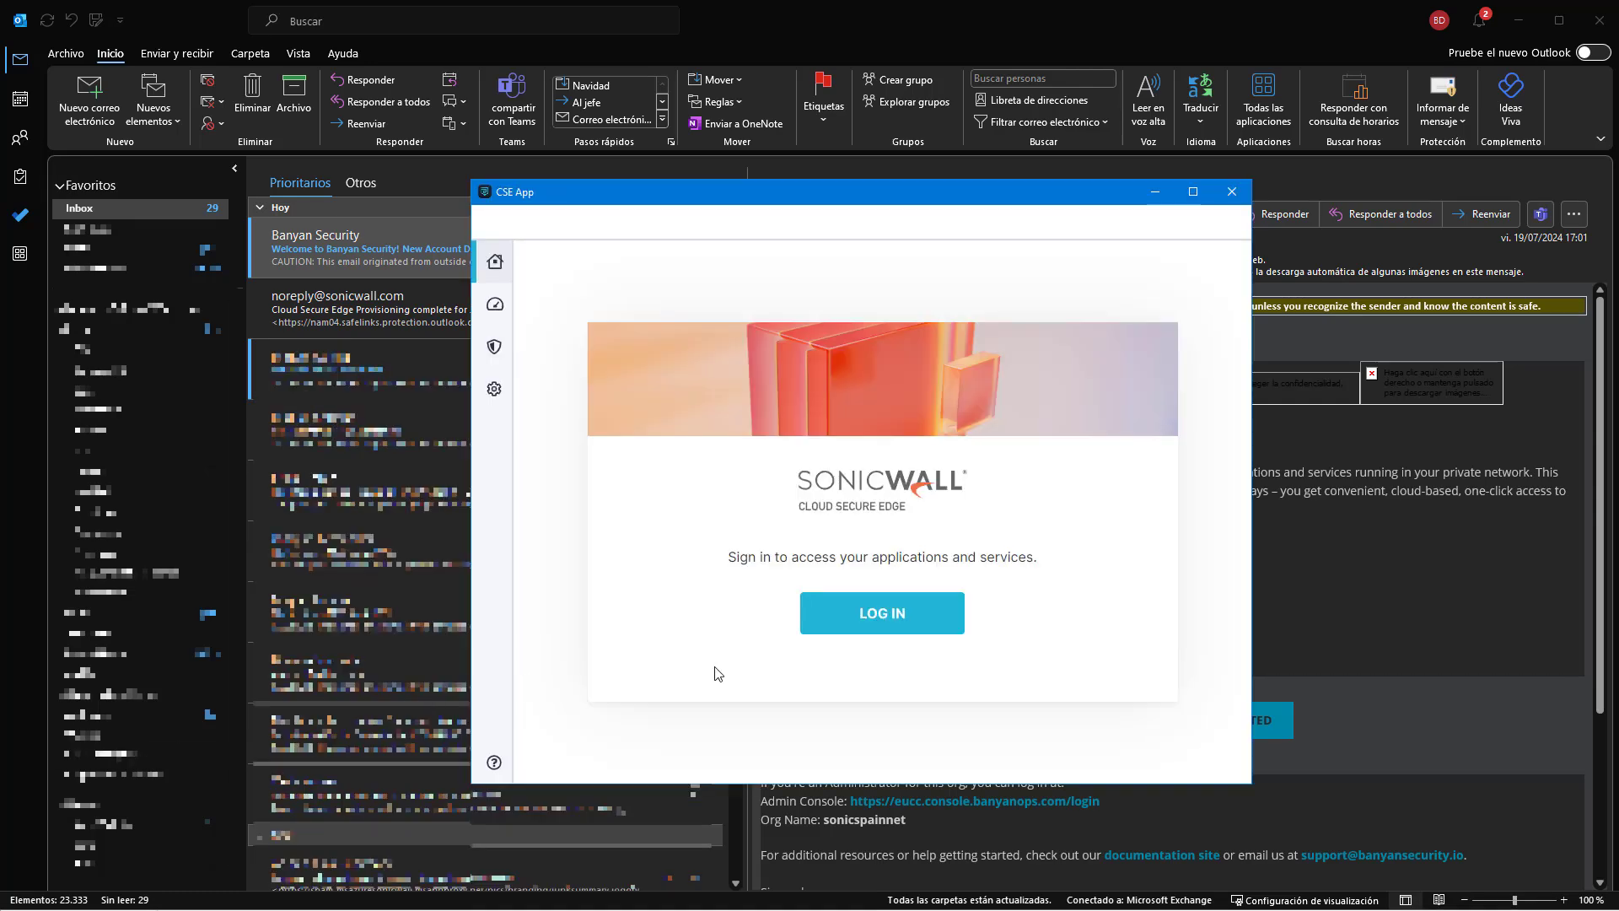
pyautogui.click(494, 389)
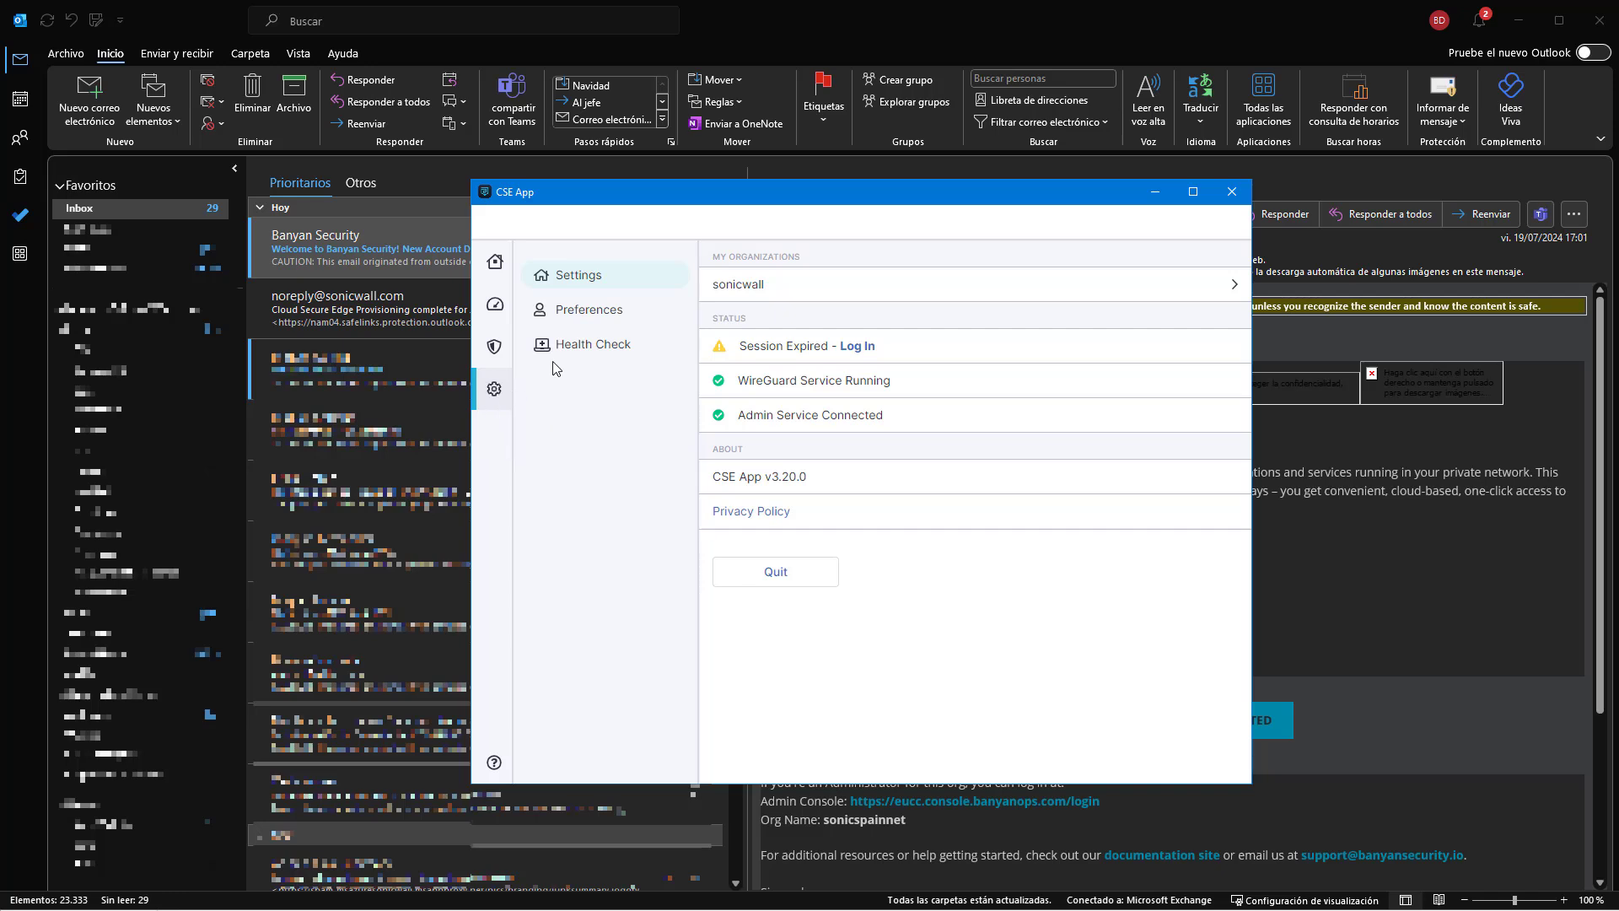
# Start adding a new organization in CSE App and copy the invite code from the welcome email.
pyautogui.click(749, 284)
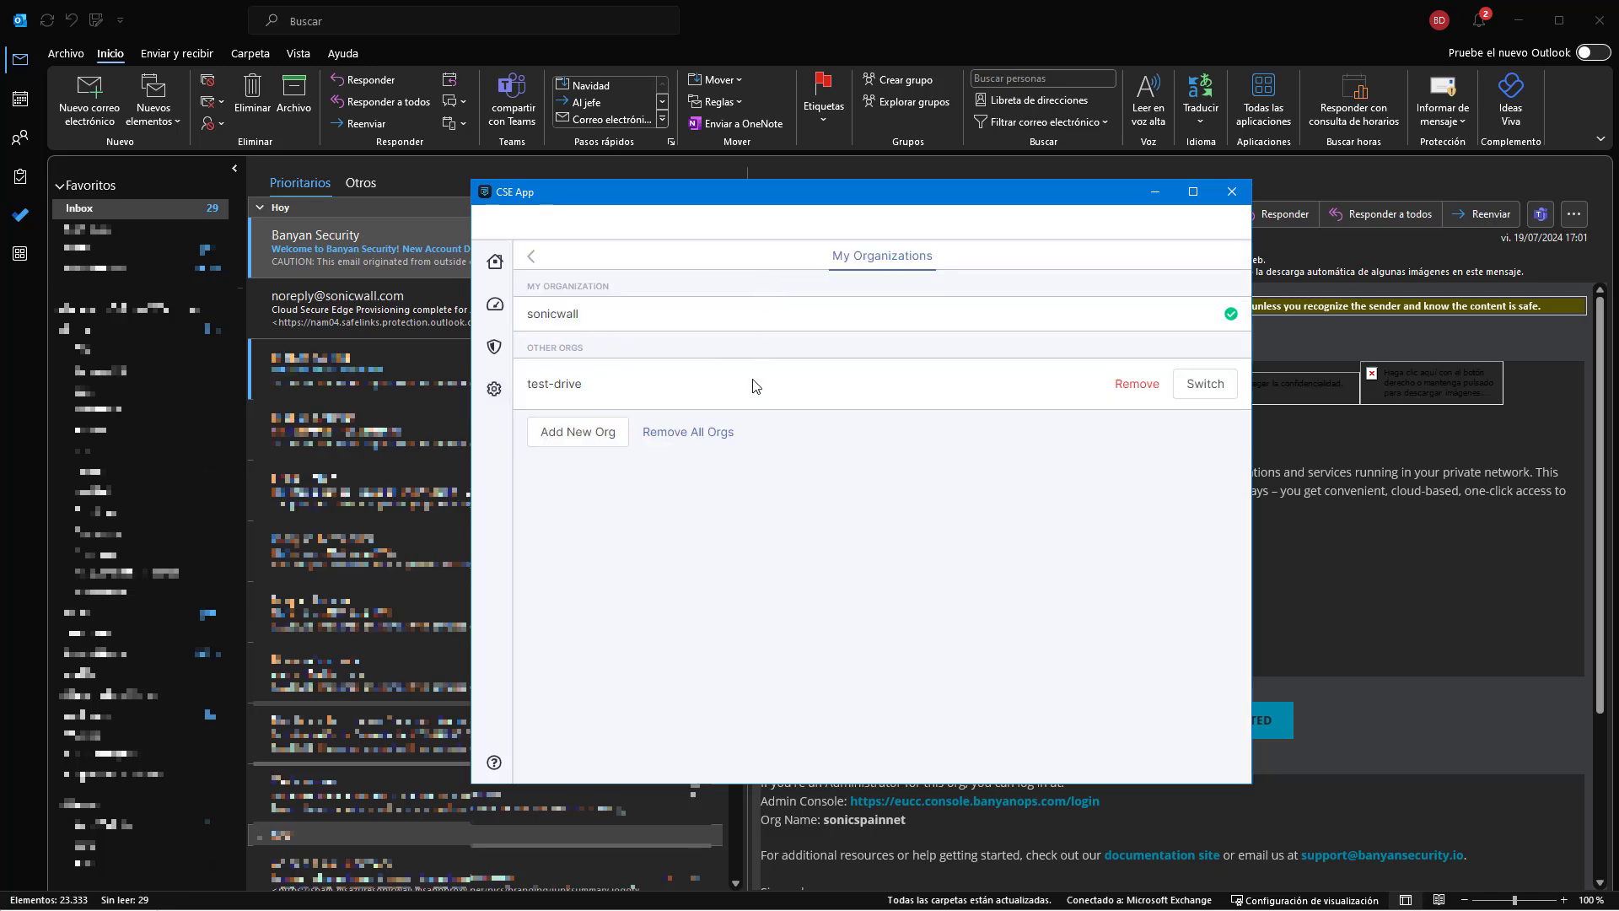
pyautogui.click(601, 437)
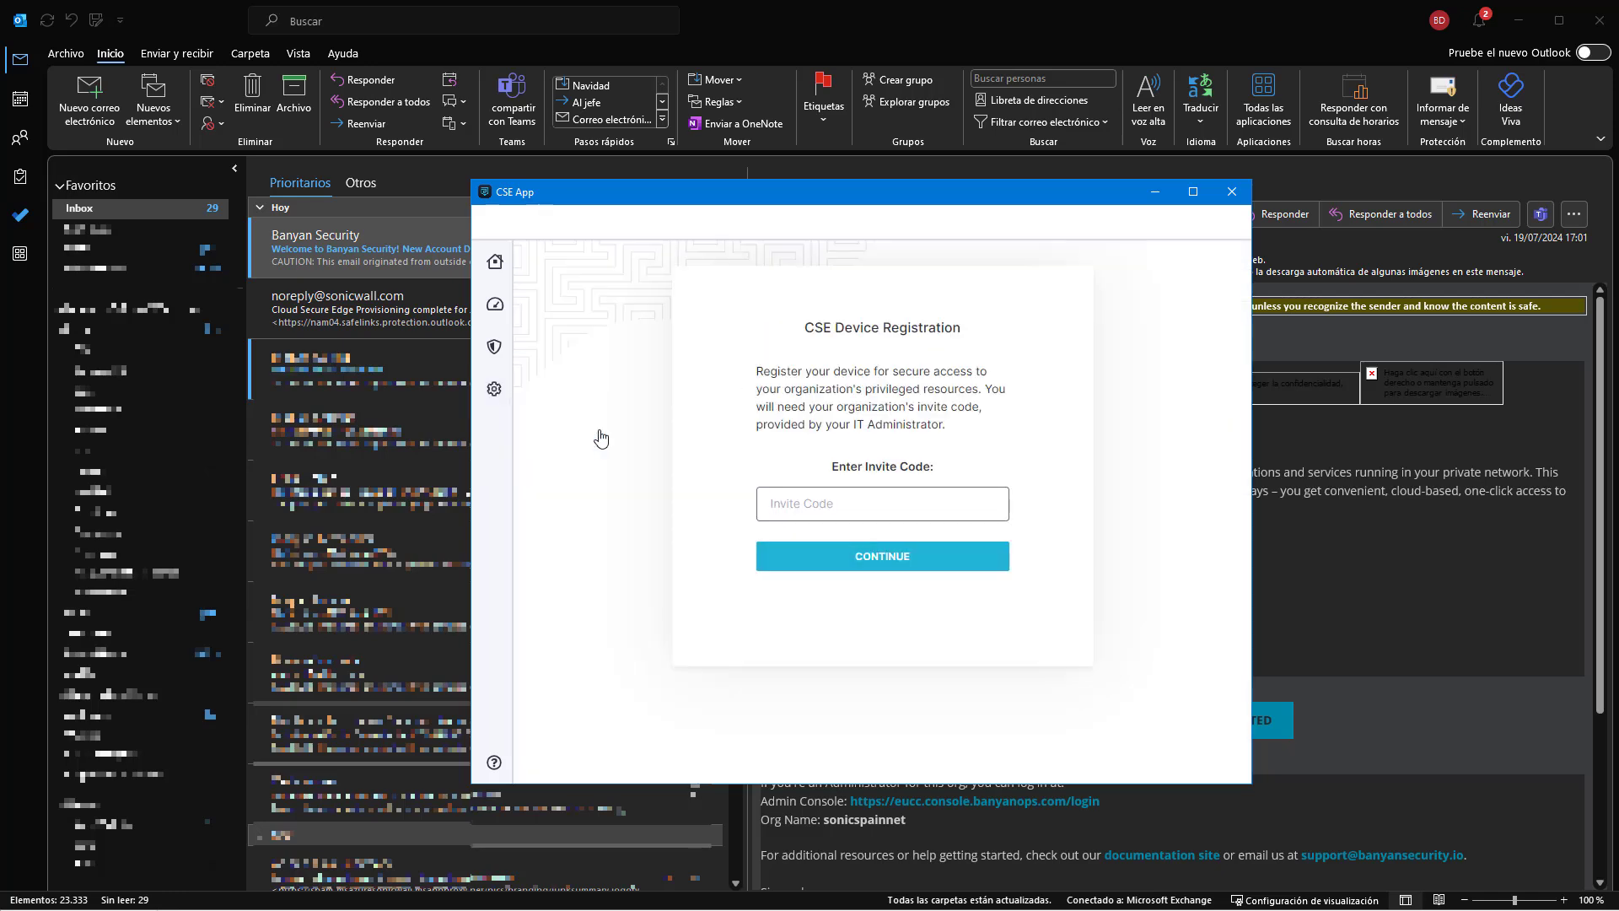
pyautogui.click(1323, 540)
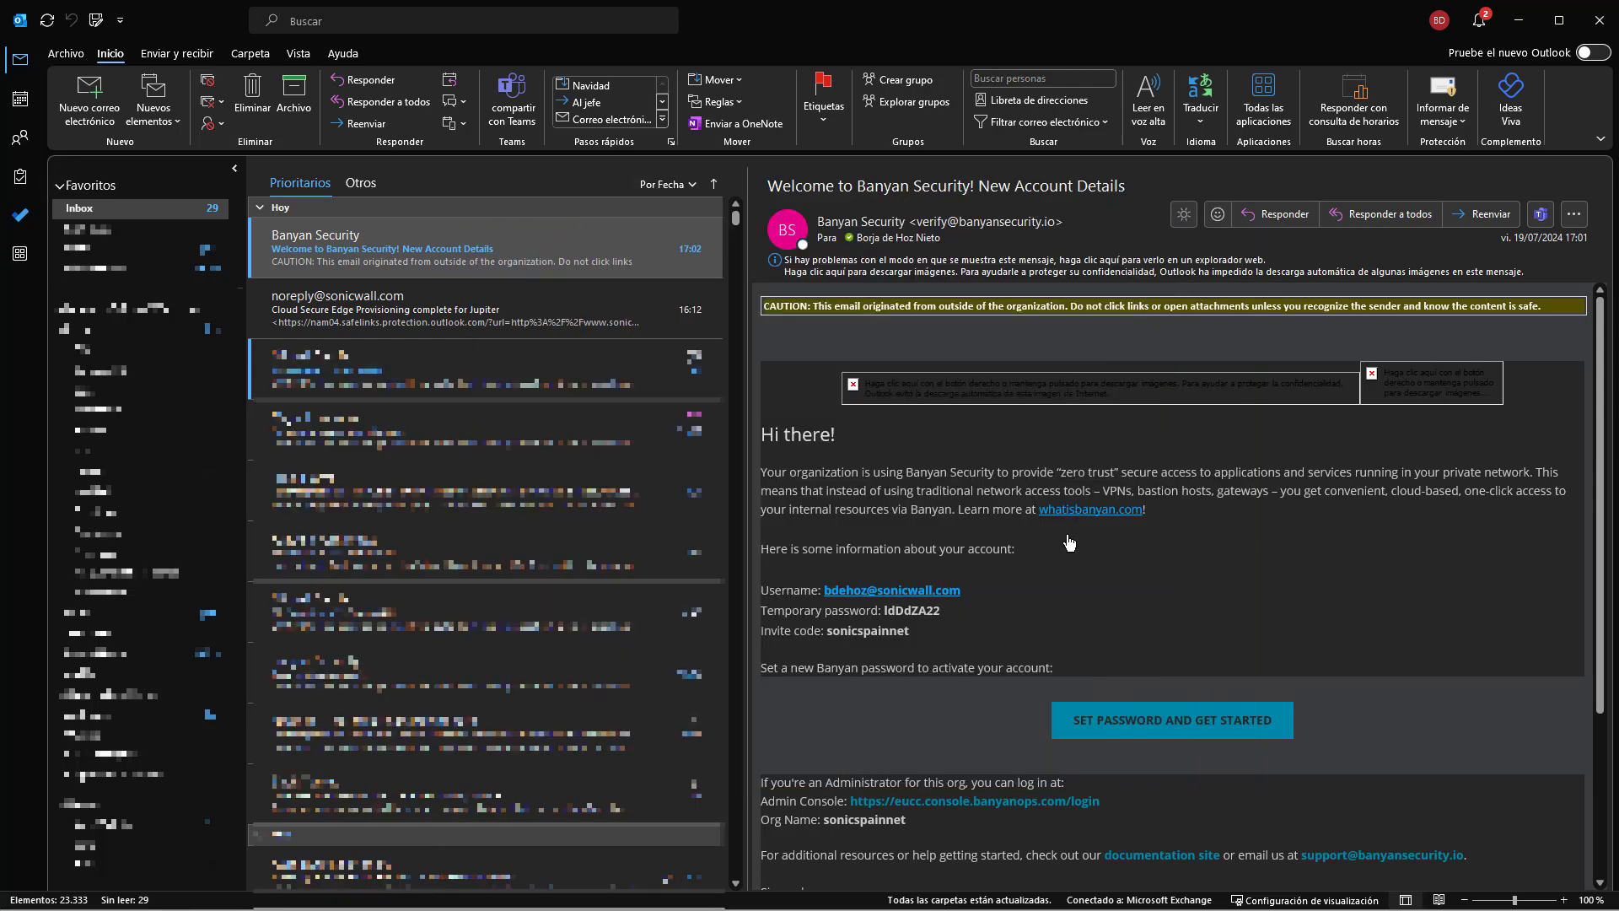
pyautogui.doubleClick(869, 631)
pyautogui.rightClick(856, 631)
pyautogui.click(902, 645)
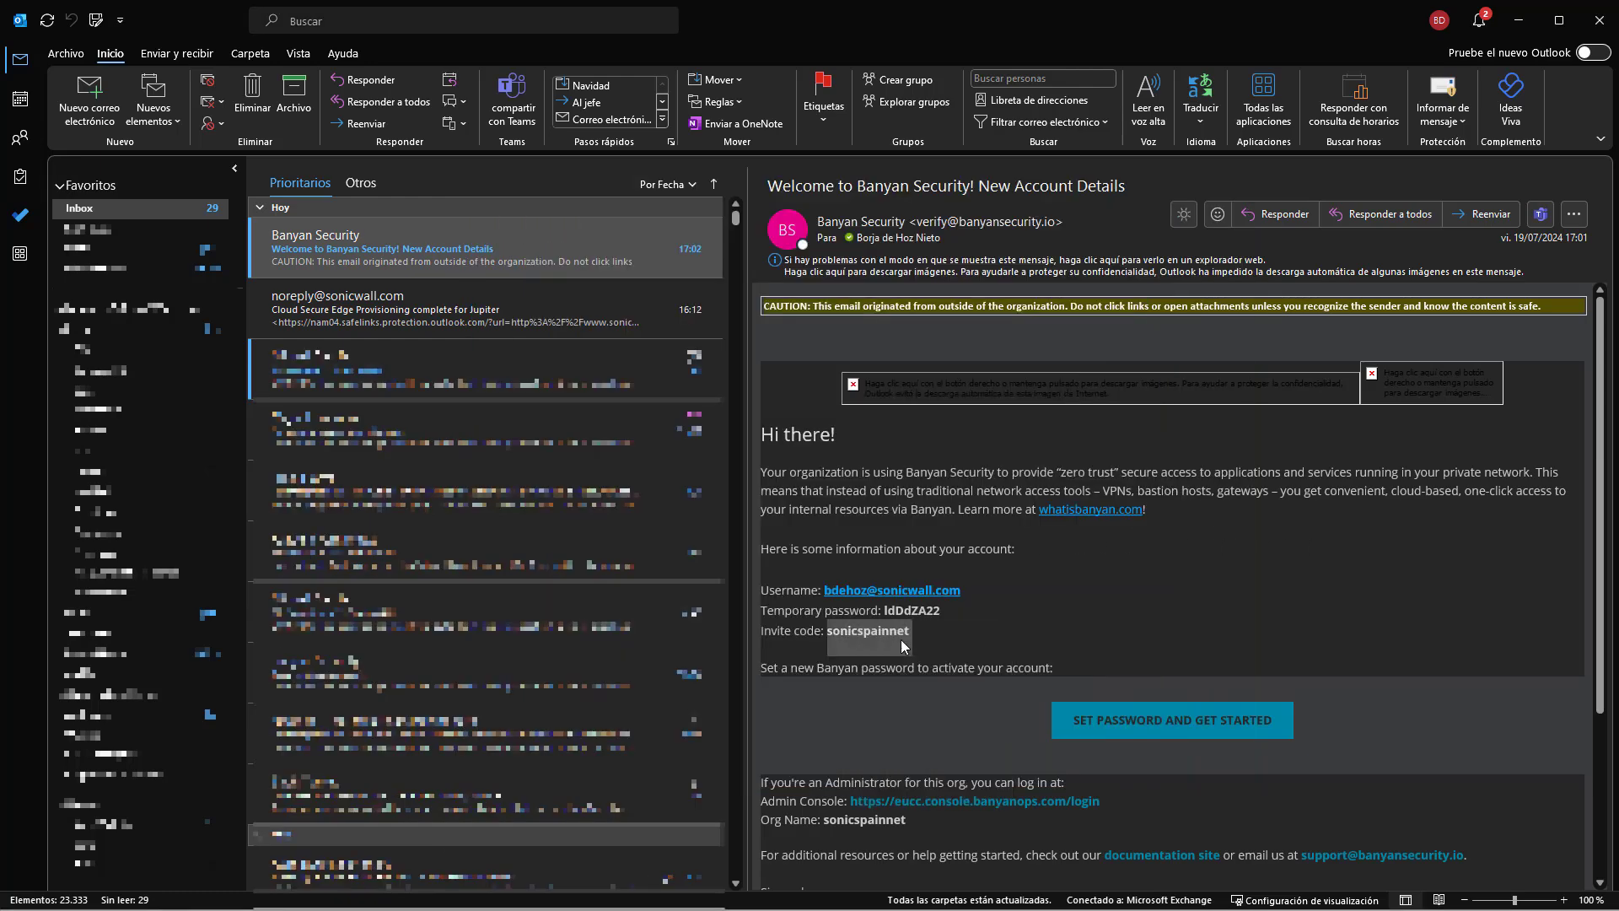
# Paste the invite code, trimmed of its trailing space, and submit it to register the device.
pyautogui.hotkey('alt', 'Tab')
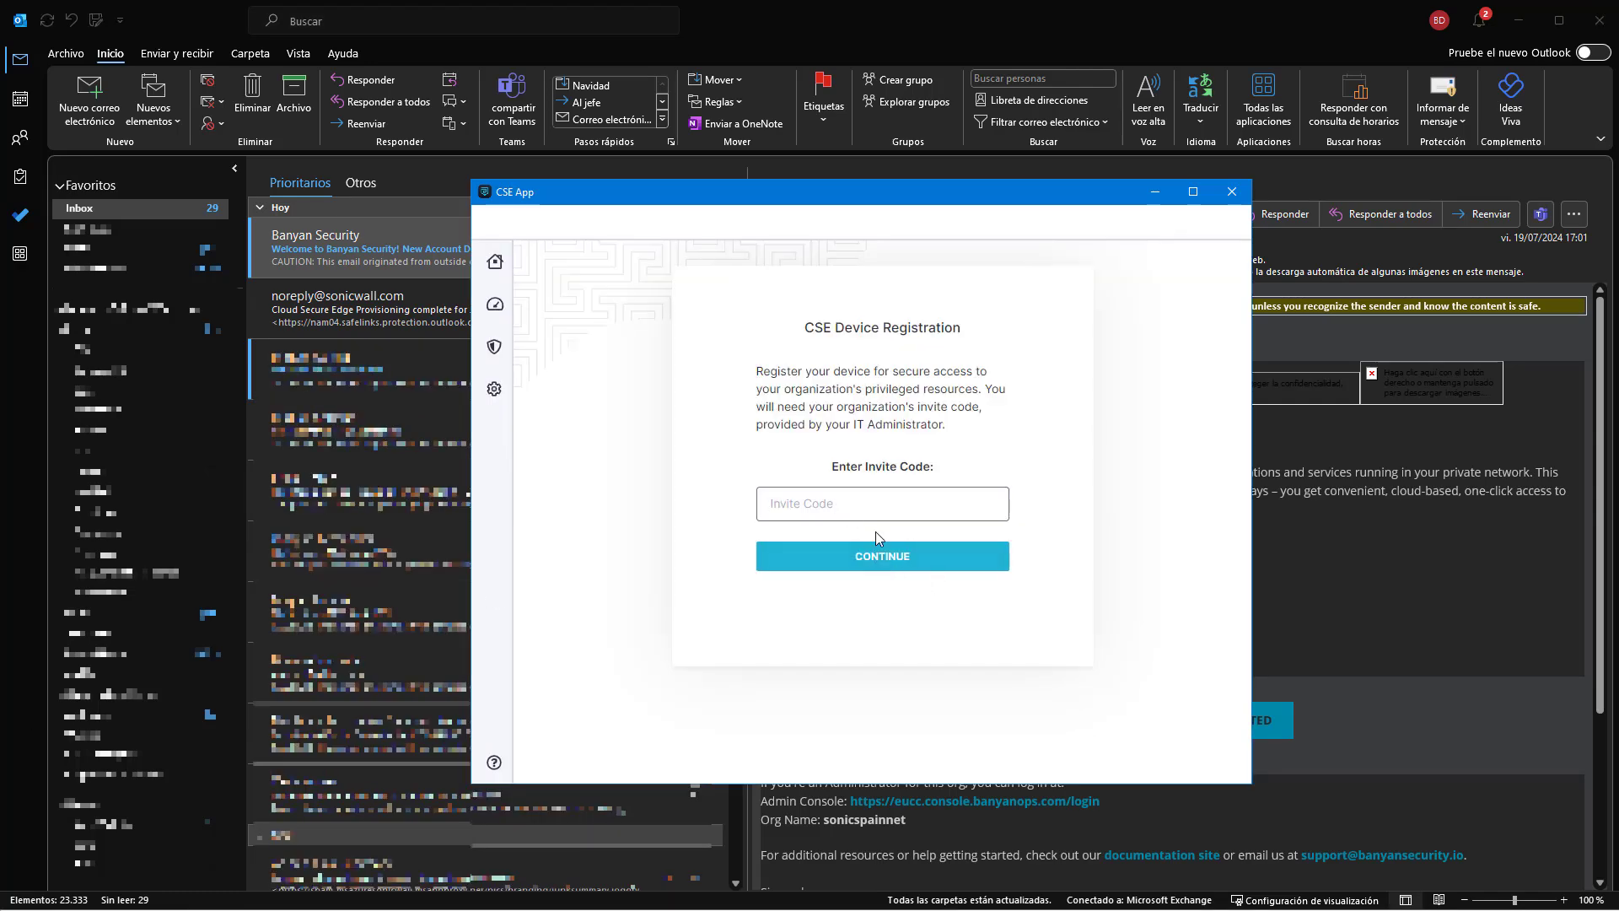
pyautogui.hotkey('ctrl', 'v')
pyautogui.press('BackSpace')
pyautogui.press('Home')
pyautogui.click(892, 555)
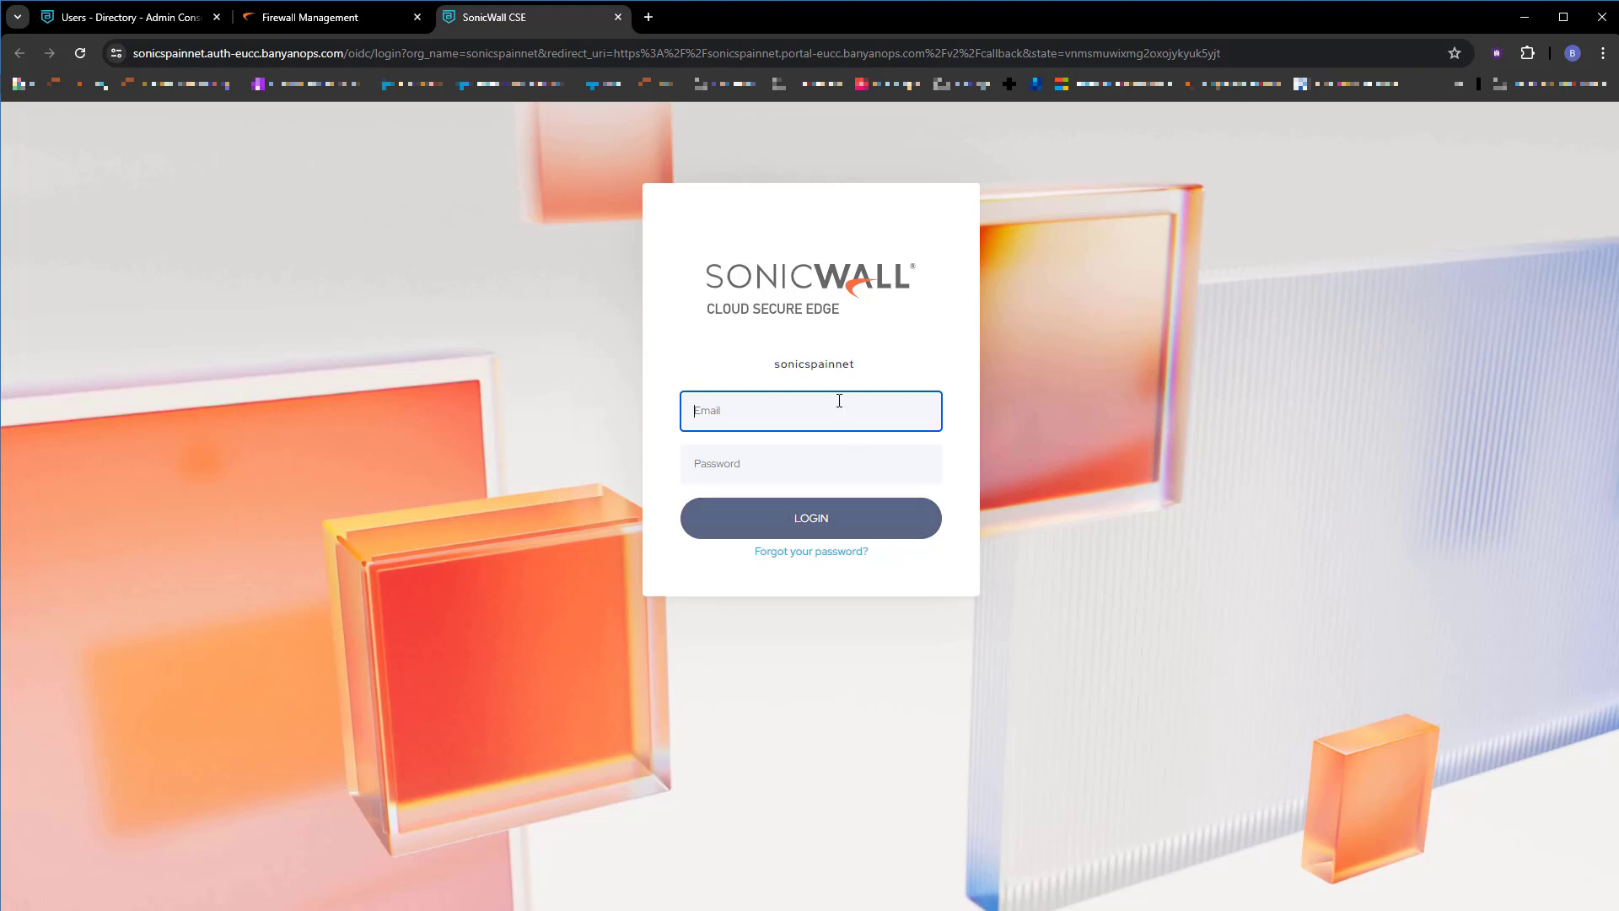
# Sign in to Cloud Secure Edge with the user's e-mail and the emailed temporary password.
pyautogui.click(839, 400)
pyautogui.hotkey('alt', 'Tab')
pyautogui.doubleClick(904, 610)
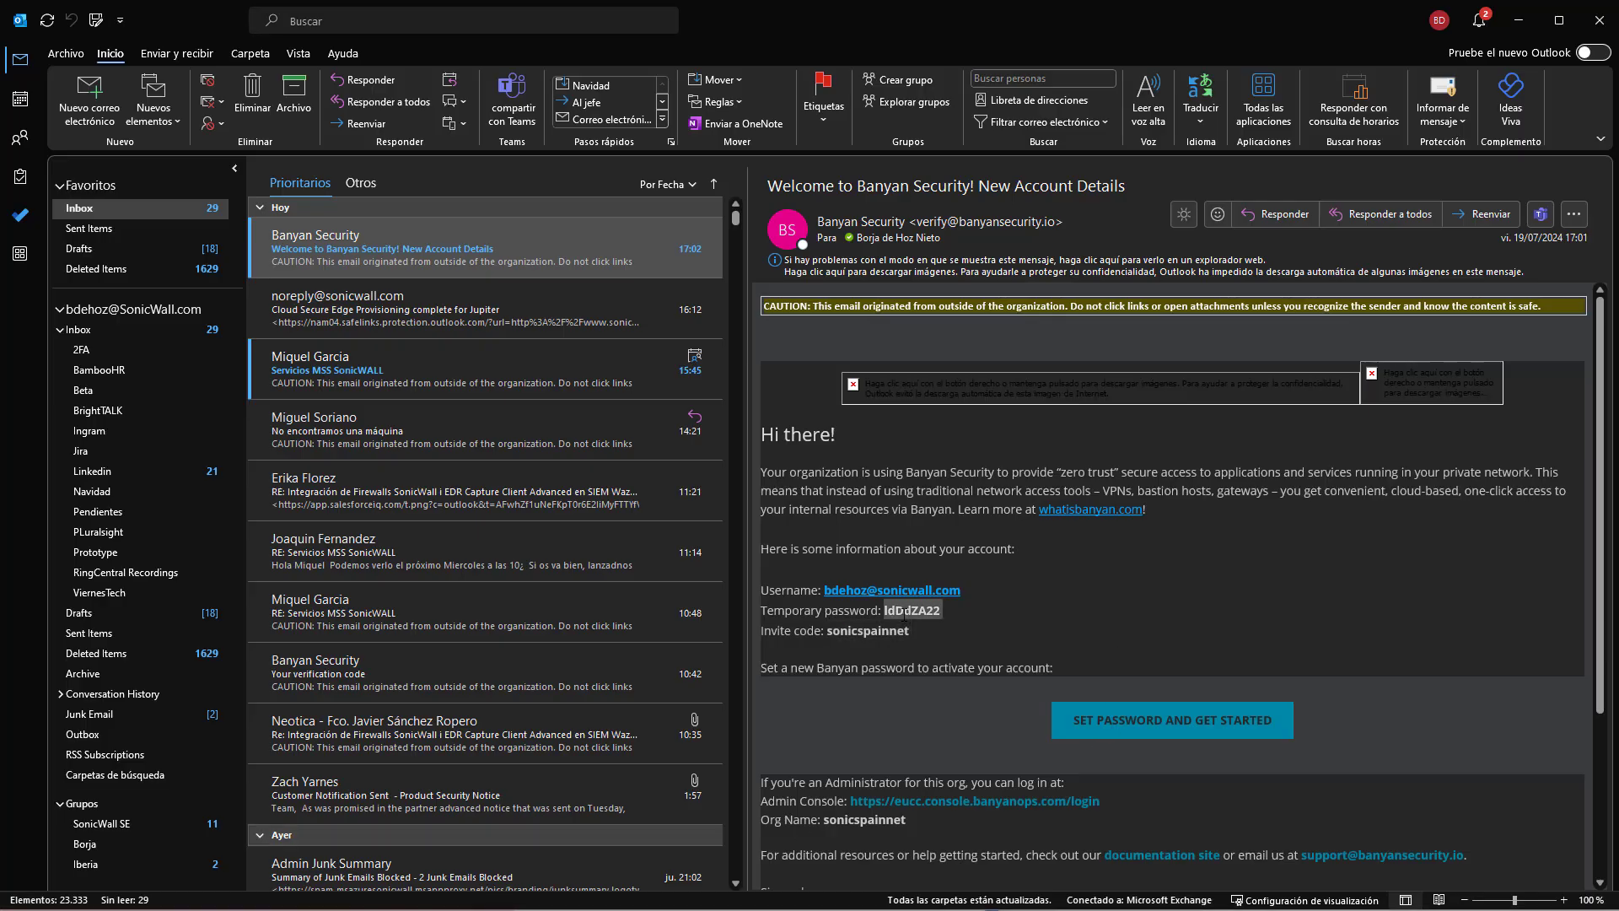
pyautogui.click(932, 620)
pyautogui.moveTo(884, 607); pyautogui.dragTo(923, 611)
pyautogui.hotkey('alt', 'Tab')
pyautogui.click(743, 464)
pyautogui.hotkey('ctrl', 'v')
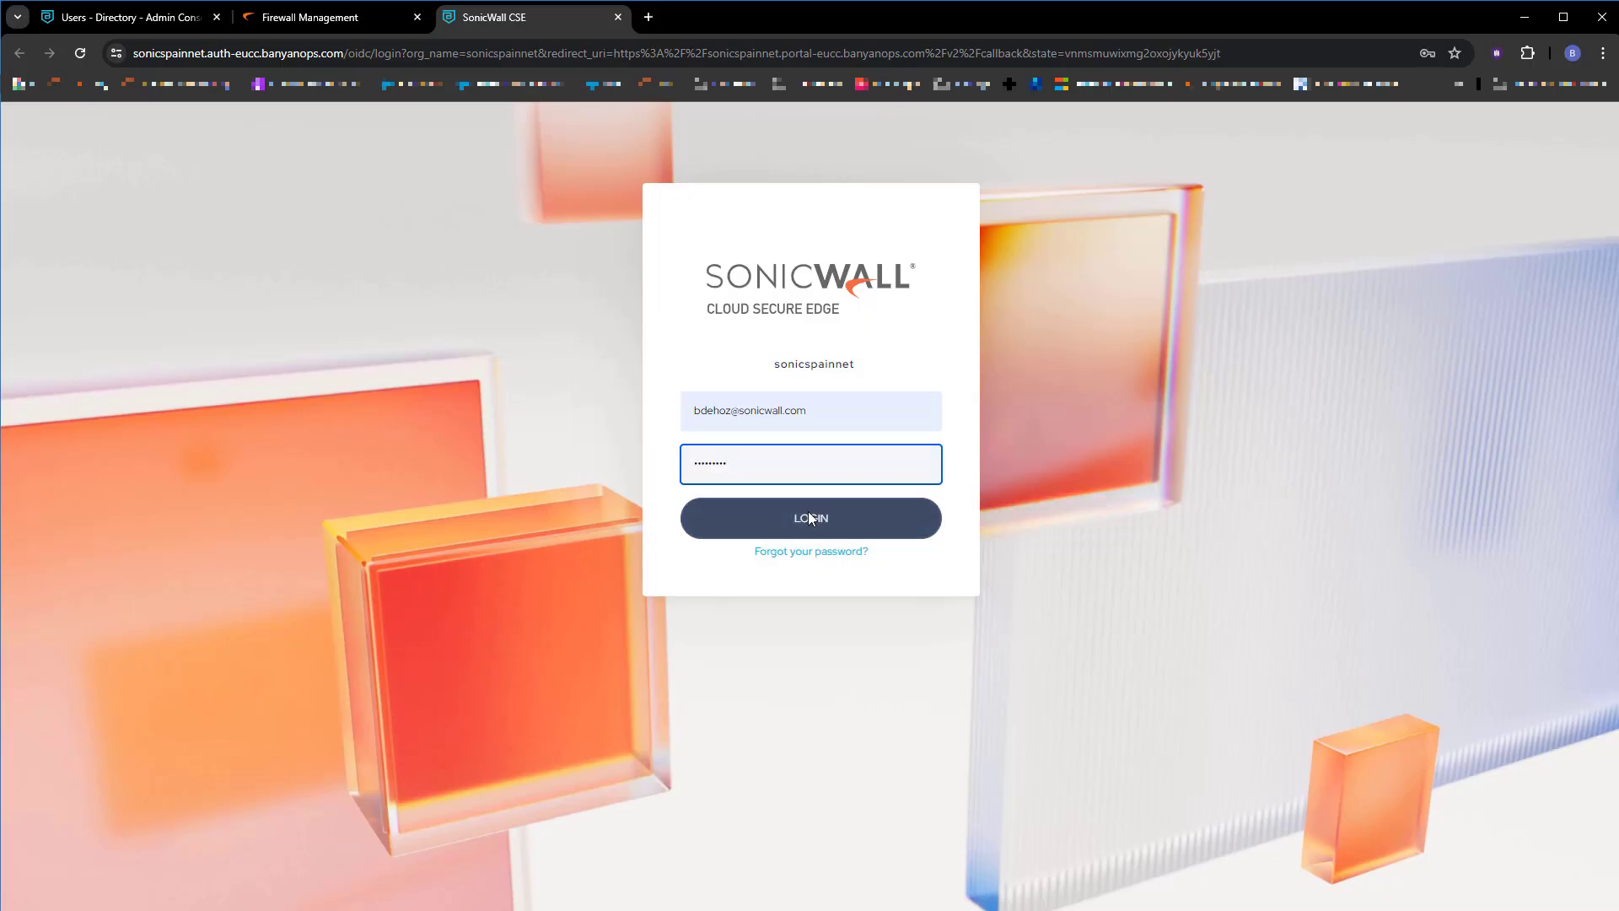
pyautogui.click(812, 519)
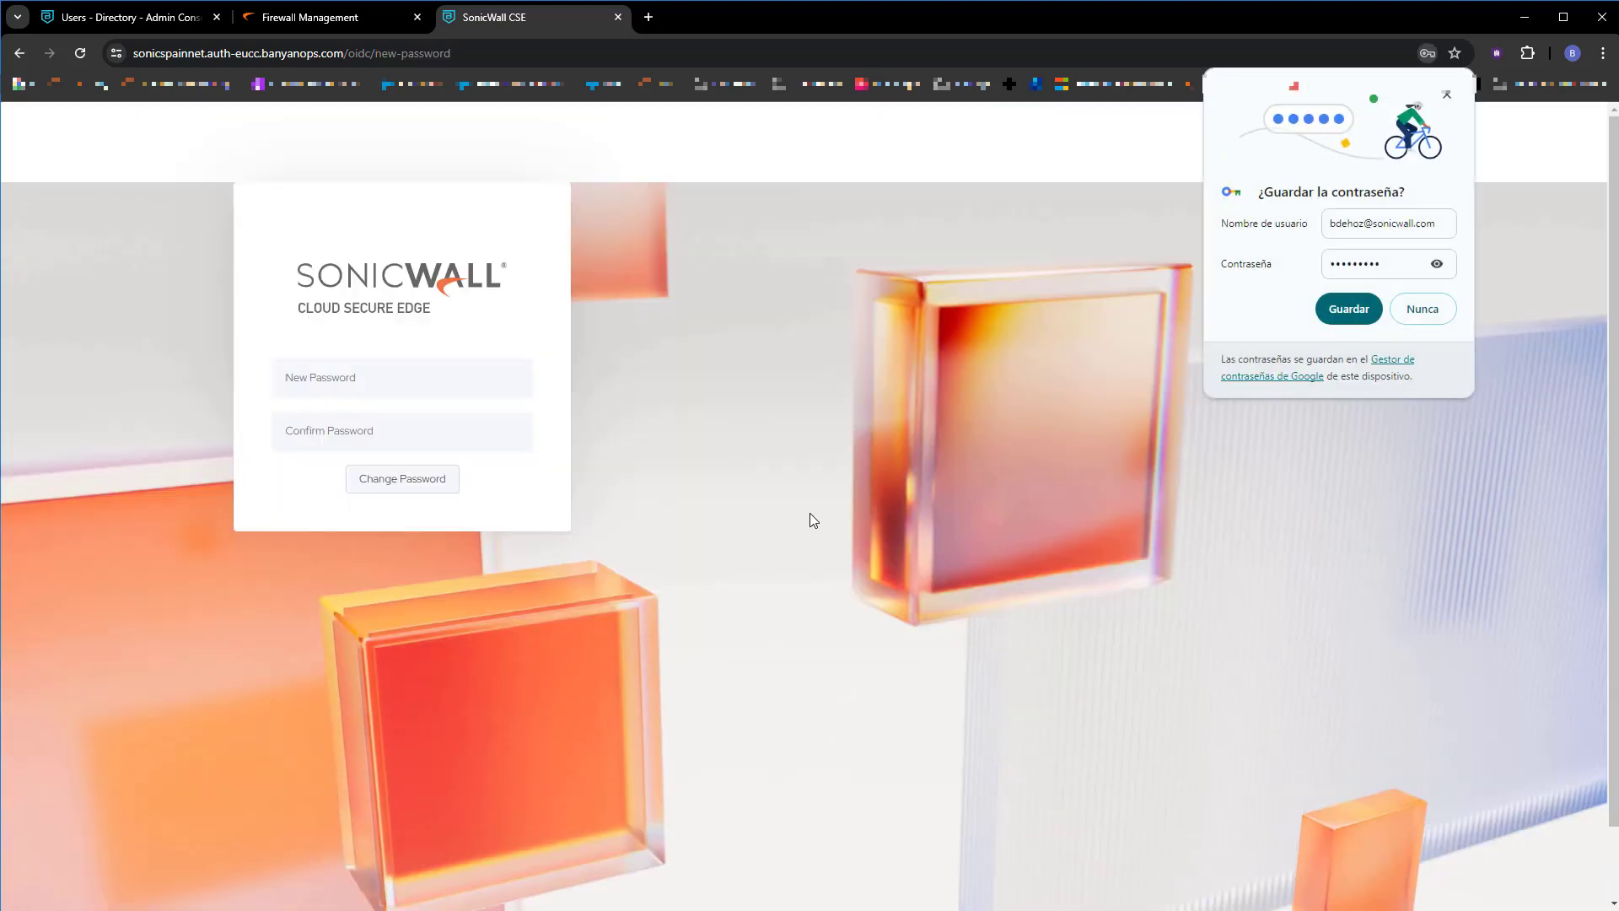
# Enter and confirm a new account password, then apply it.
pyautogui.click(390, 389)
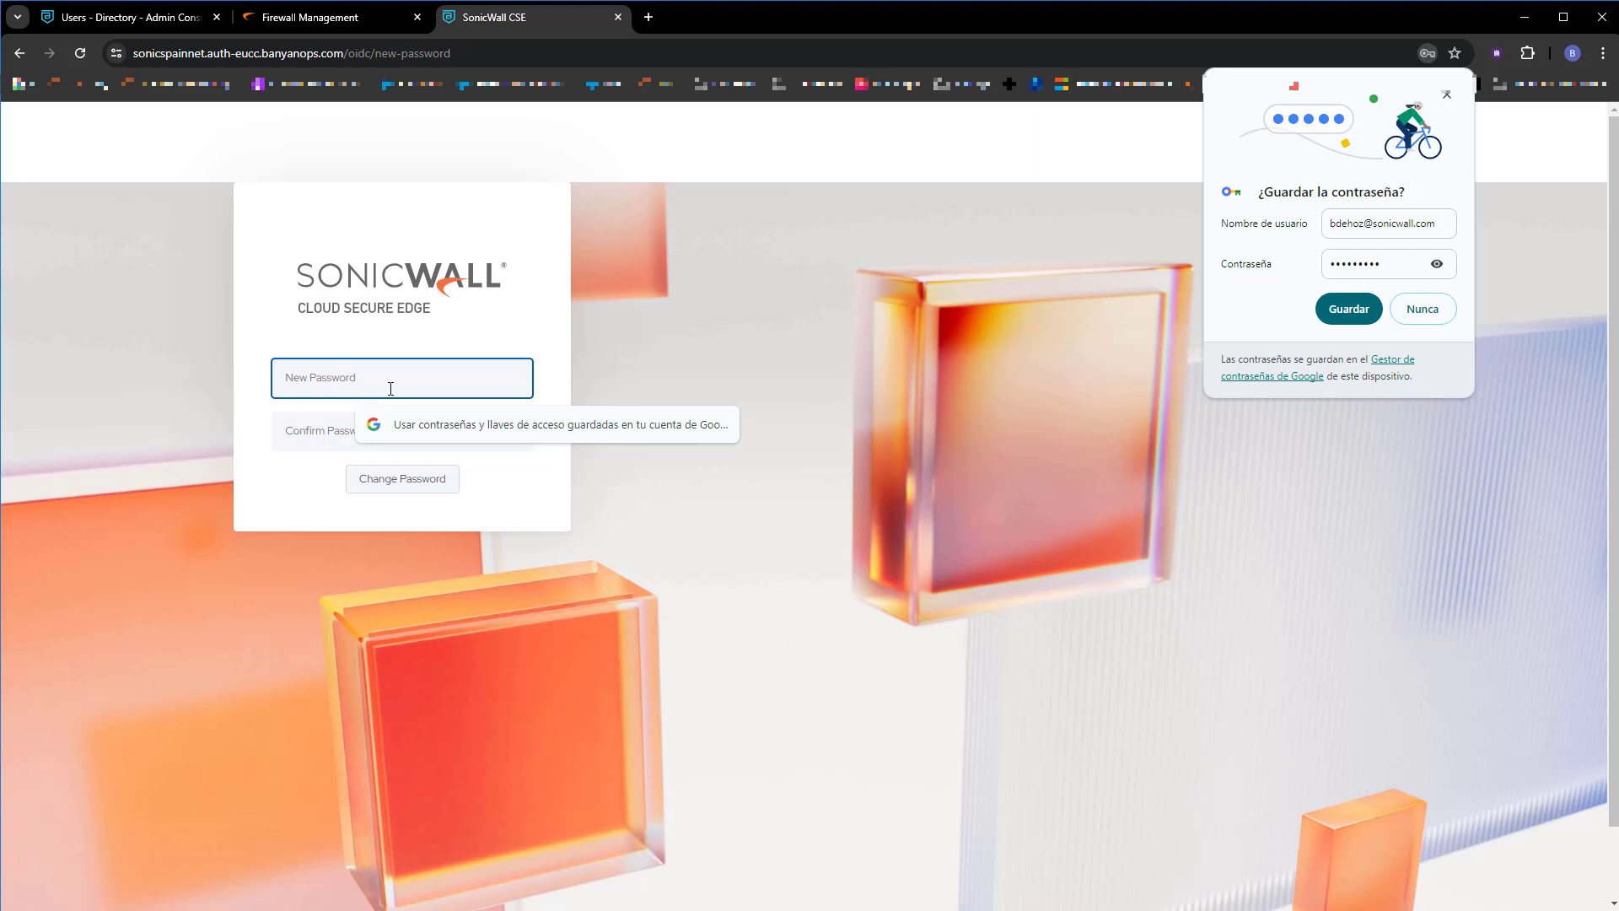
pyautogui.write('•••••')
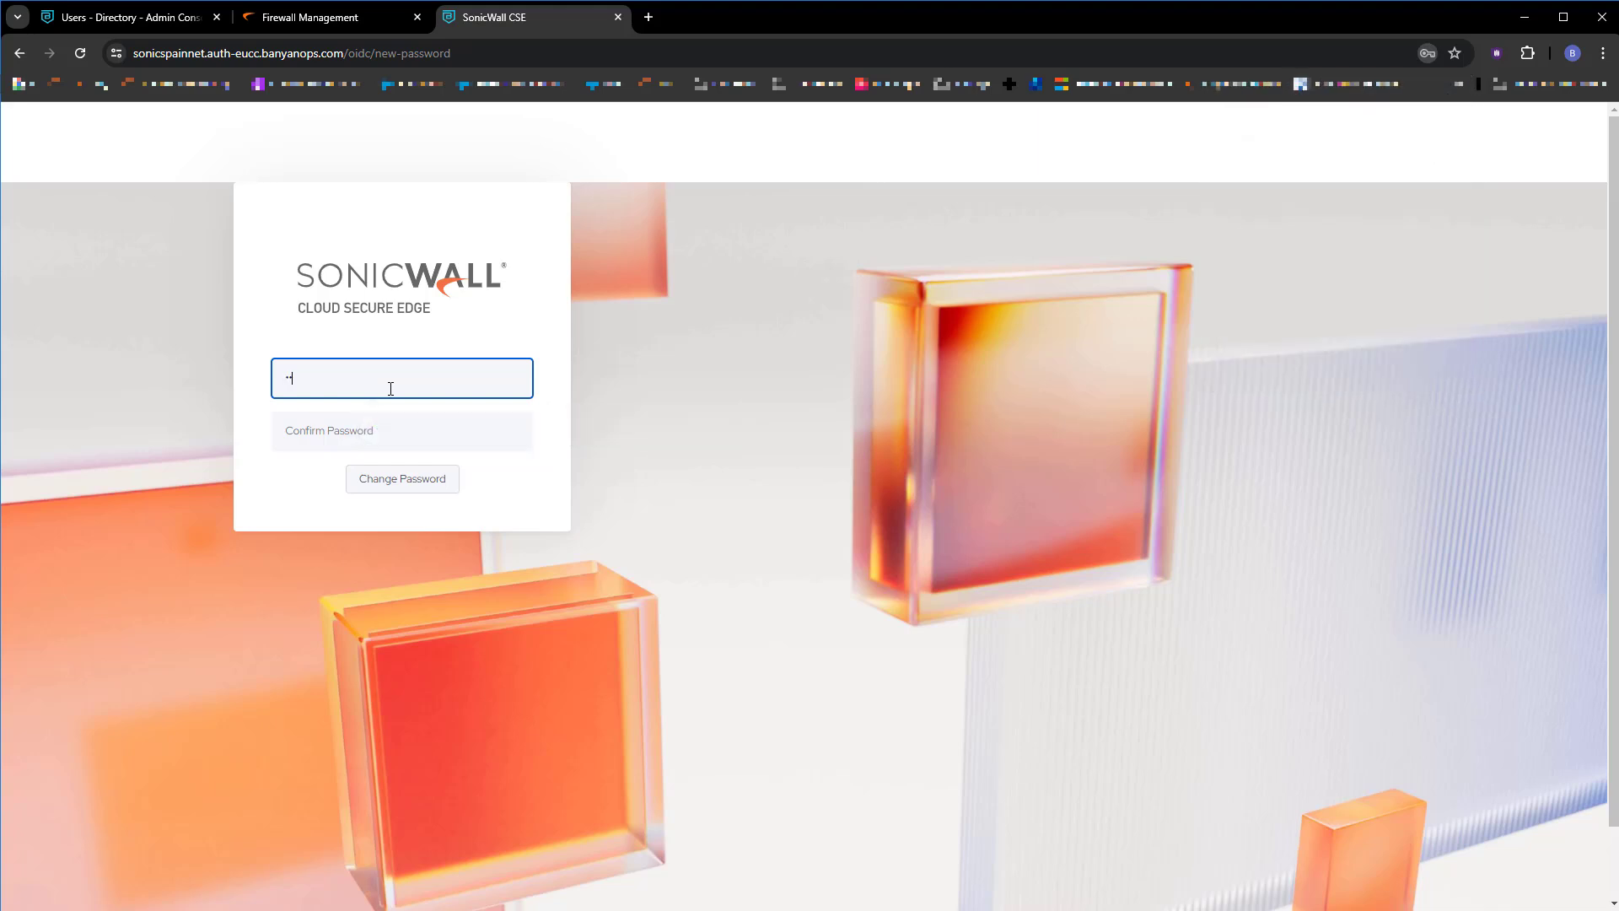
pyautogui.press('Tab')
pyautogui.write('•')
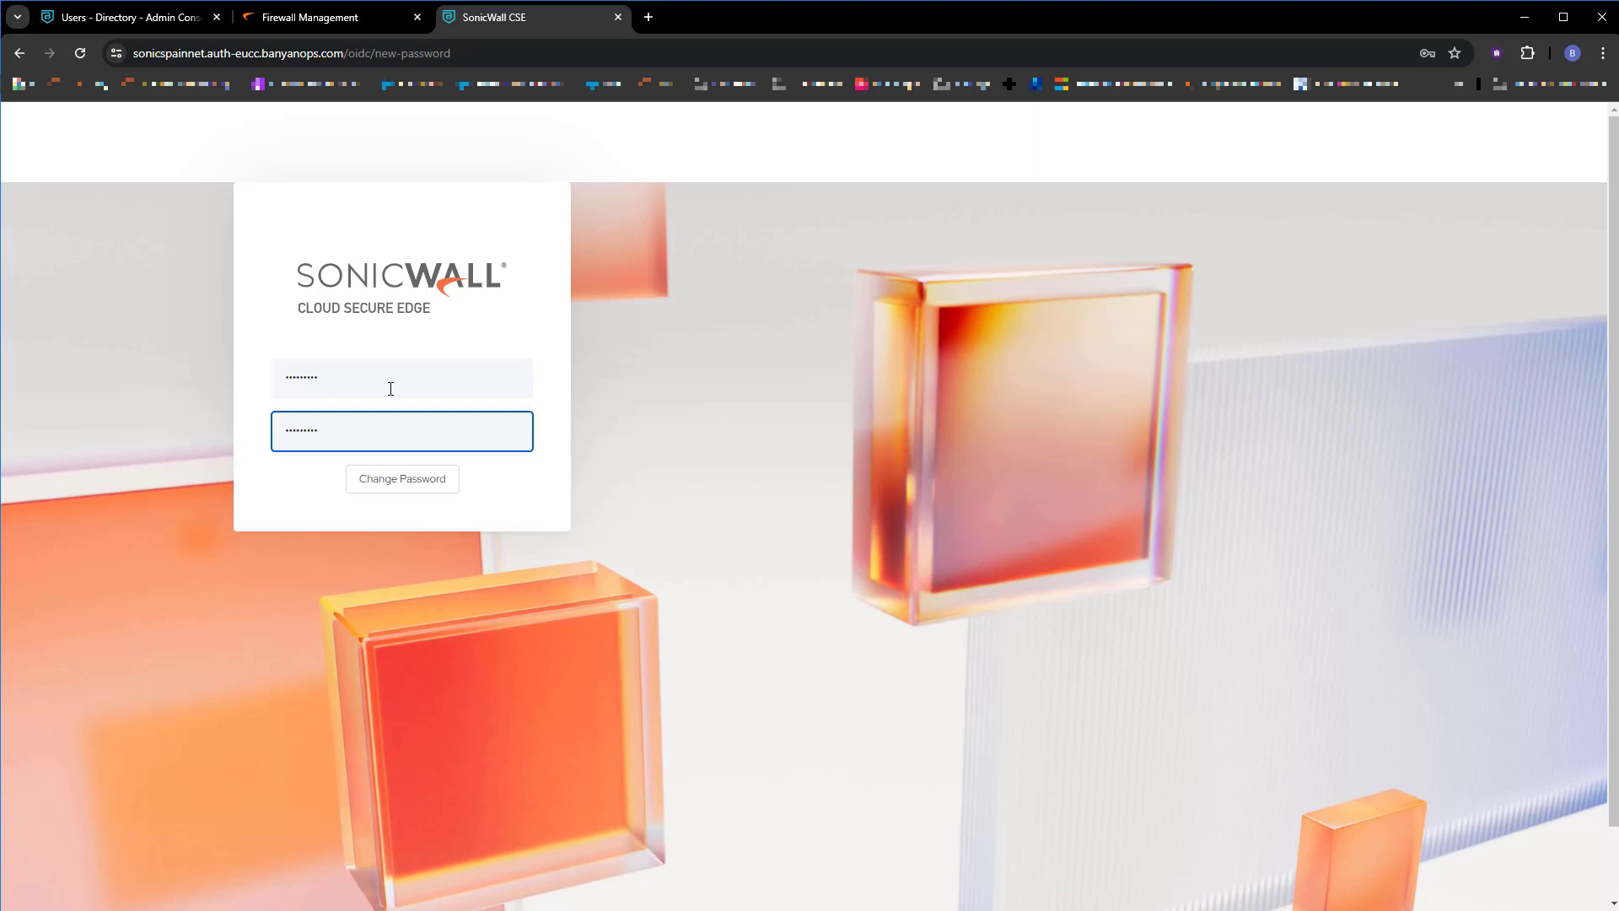
pyautogui.click(406, 487)
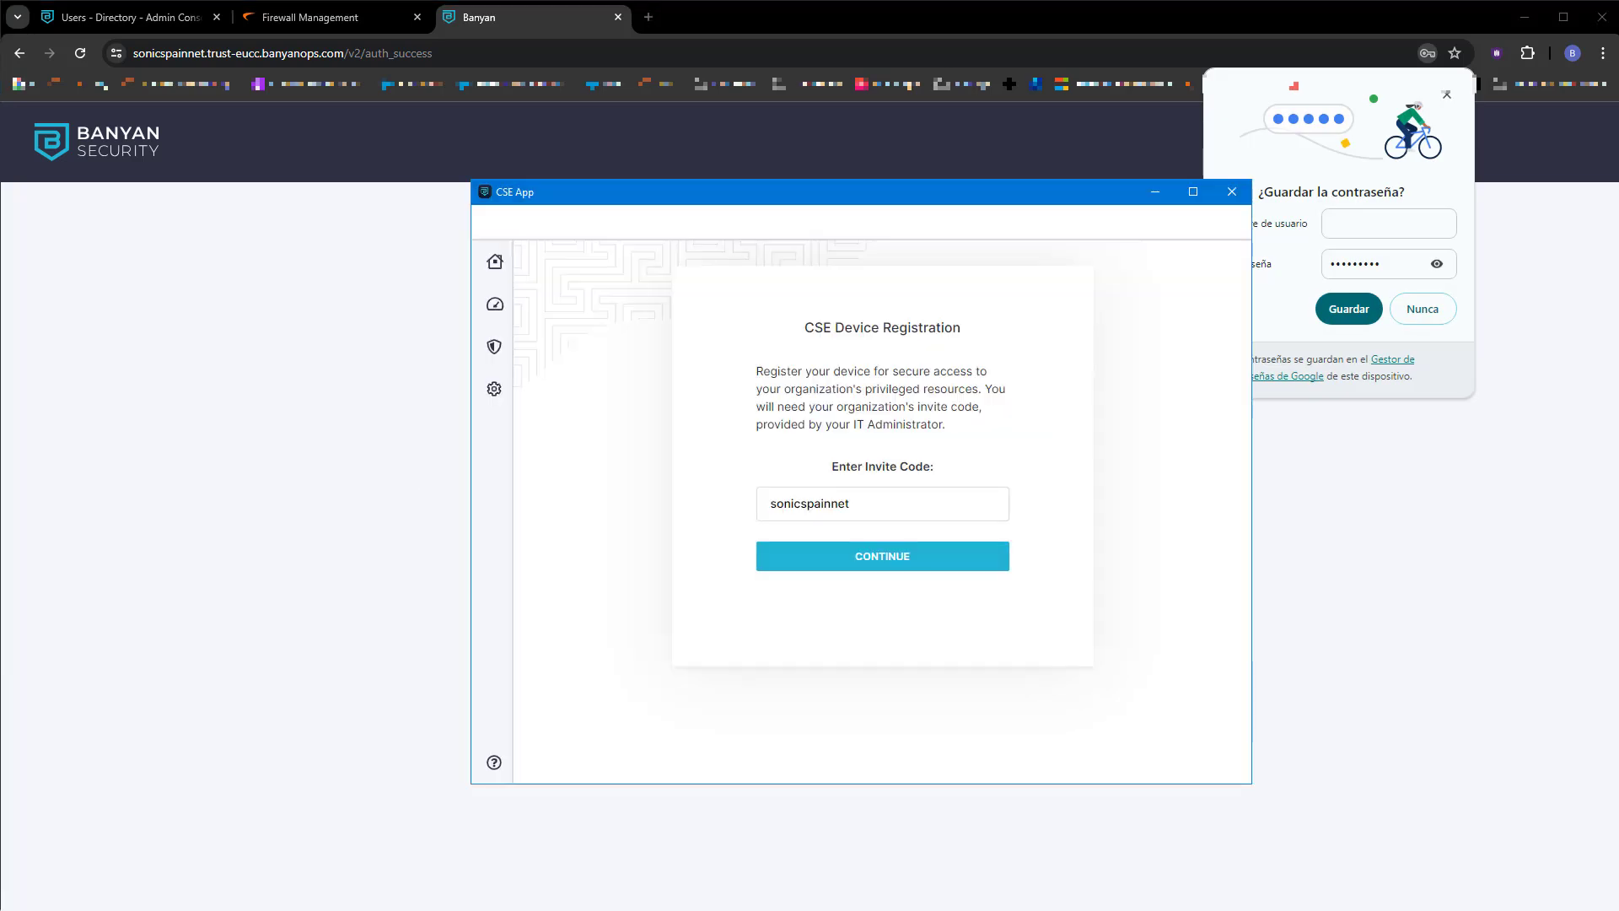
# Sign in to CSE App and check the greeting names the user and the sonicspainnet organization.
pyautogui.click(498, 268)
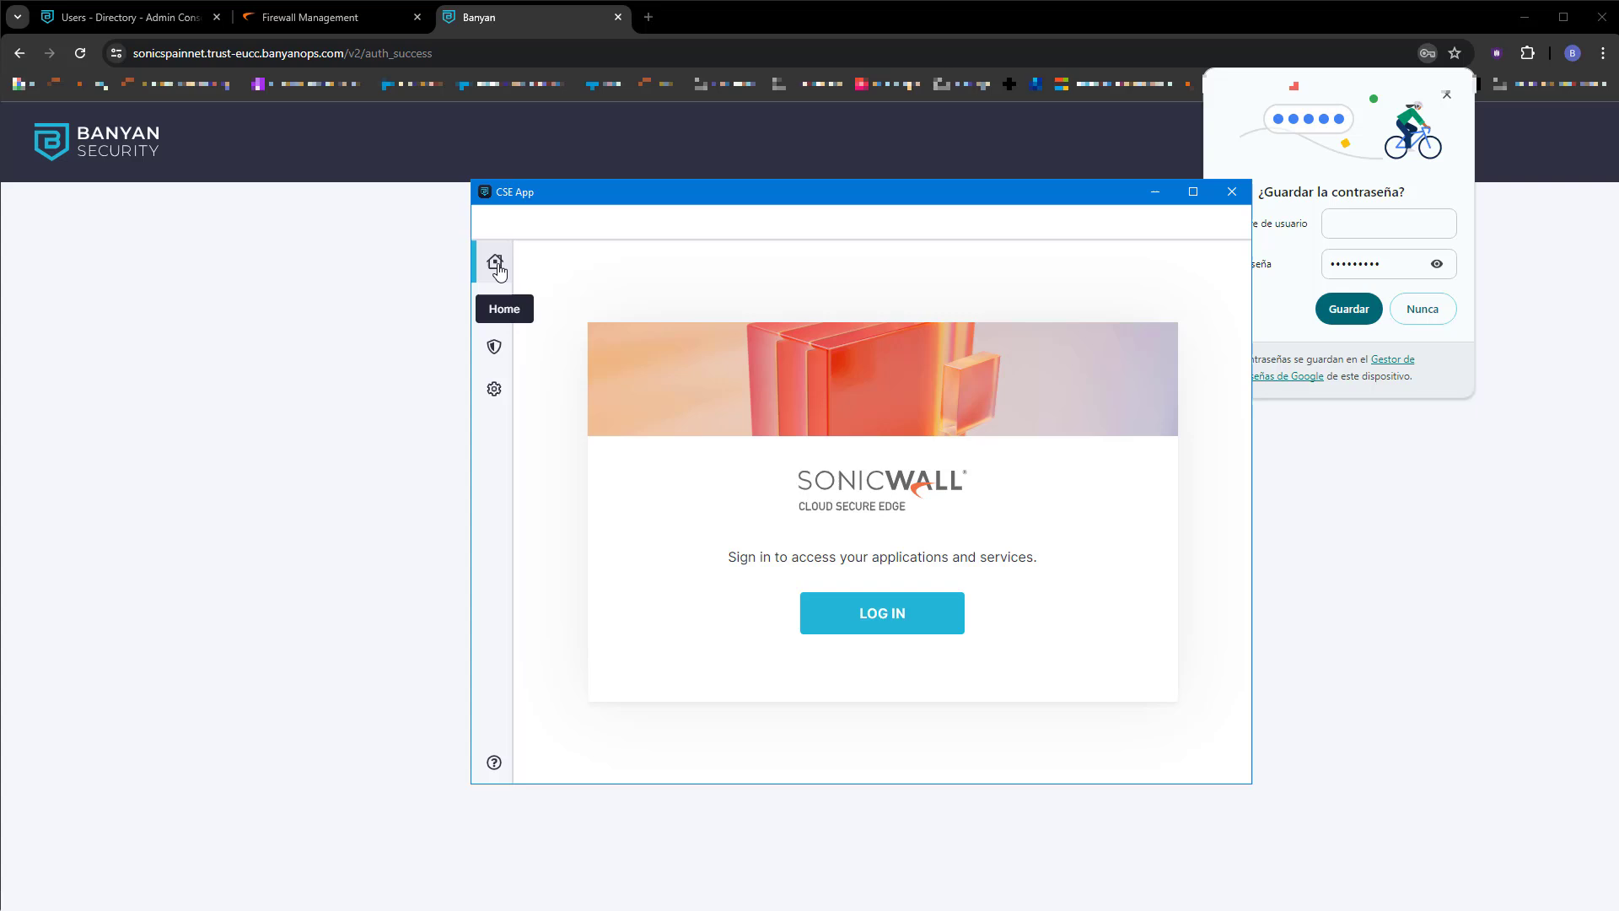
pyautogui.click(915, 615)
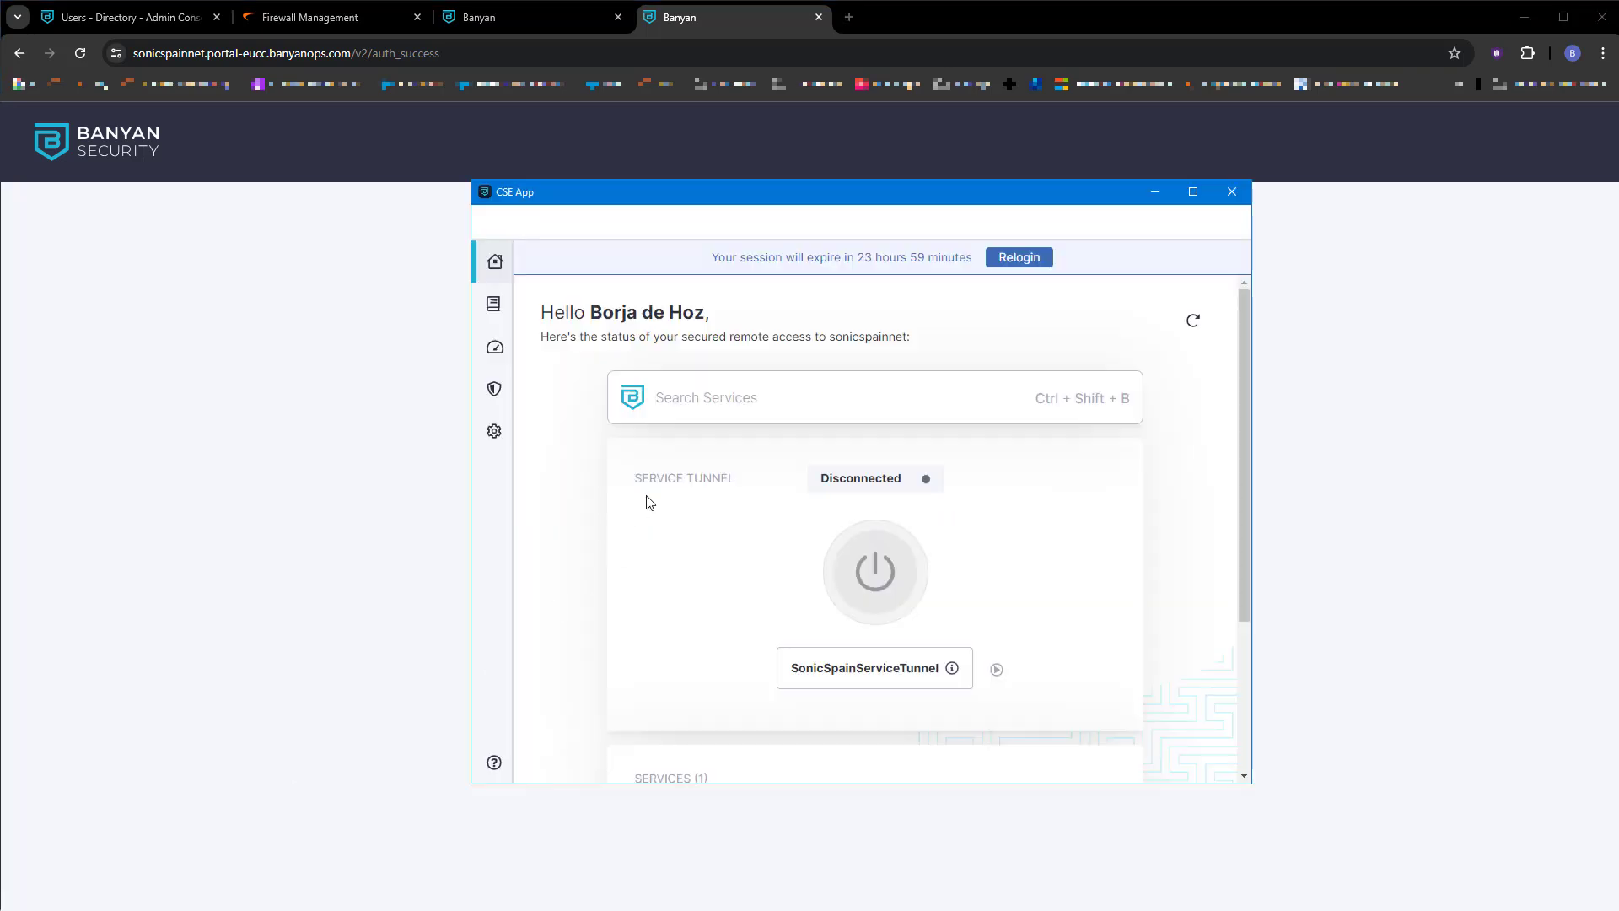
pyautogui.moveTo(595, 313); pyautogui.dragTo(781, 316)
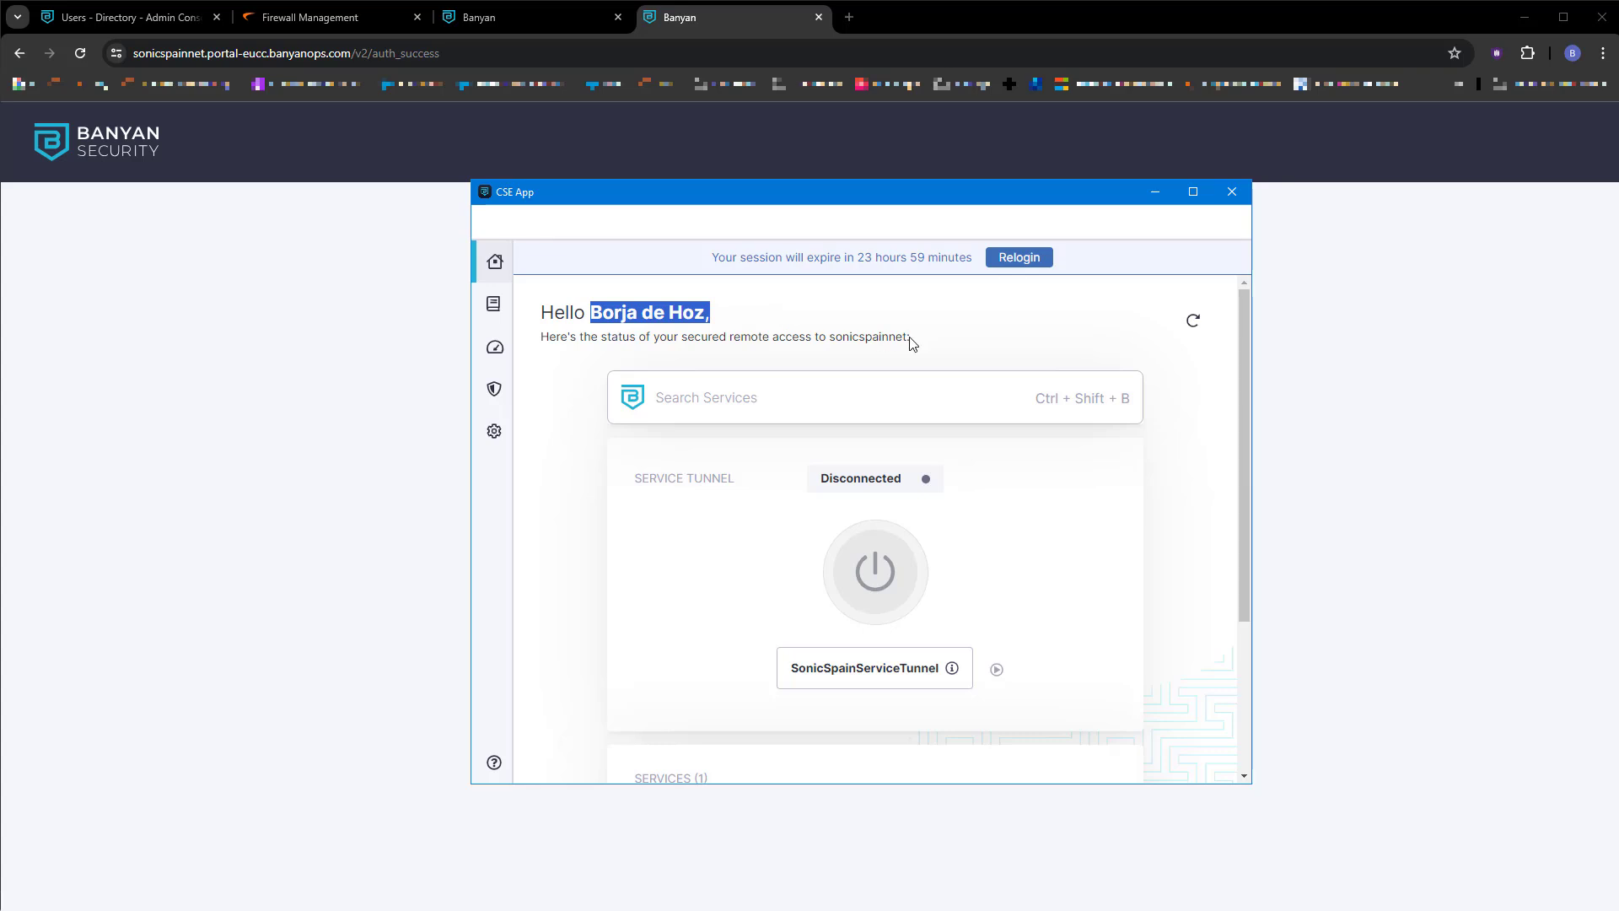
pyautogui.moveTo(911, 342); pyautogui.dragTo(830, 334)
# Close the leftover Banyan login tab, leaving the Login Successful page showing.
pyautogui.moveTo(951, 670)
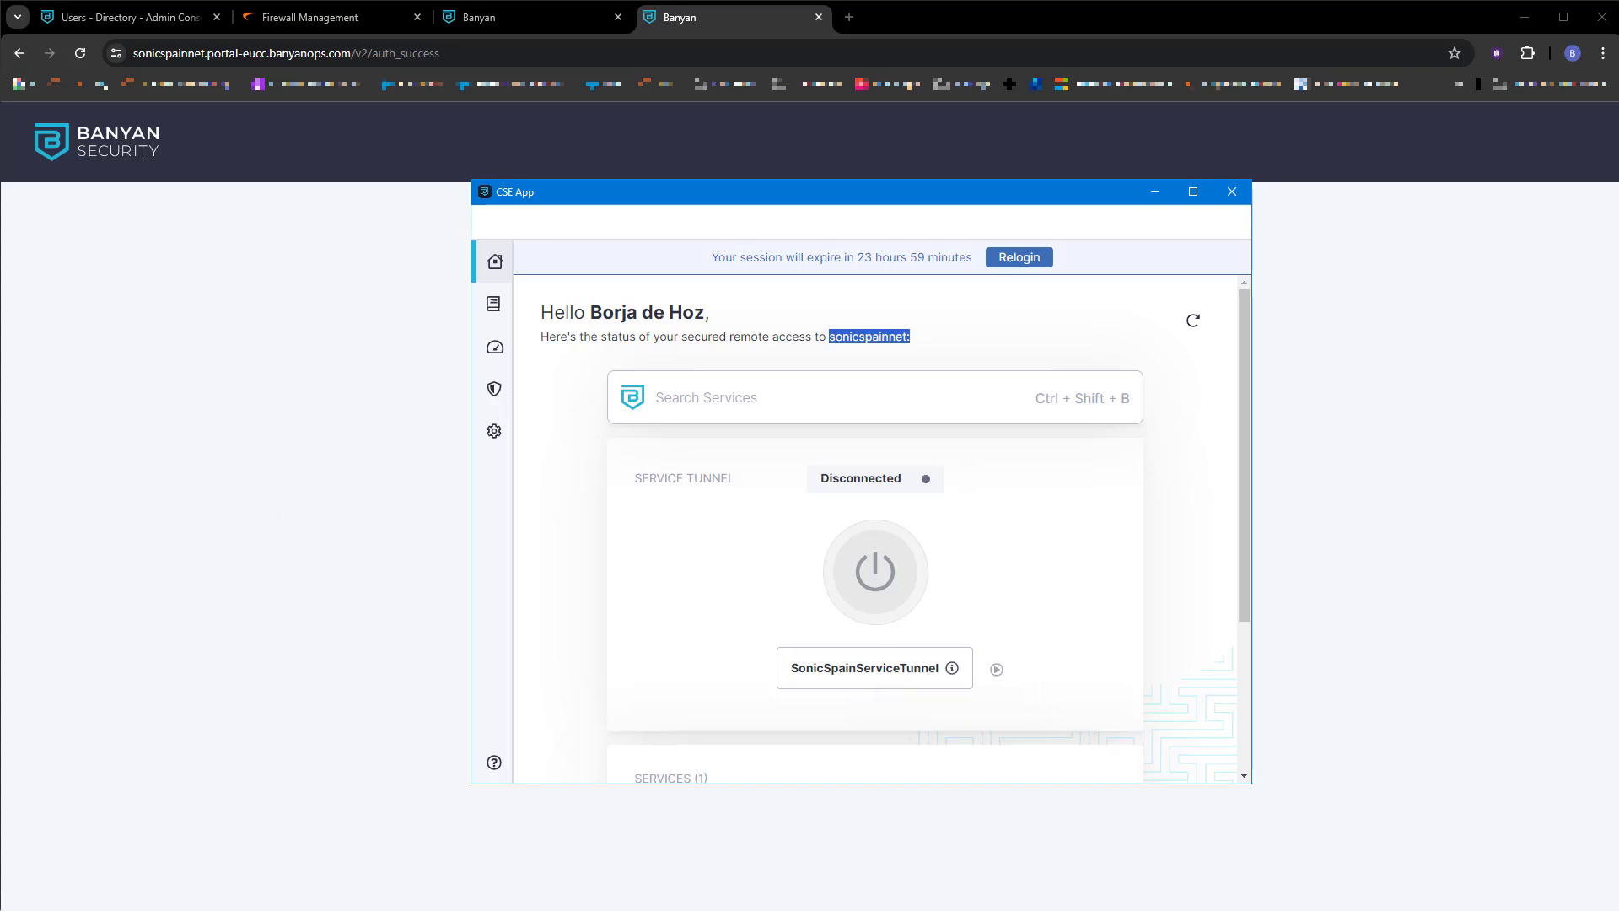
pyautogui.click(1307, 297)
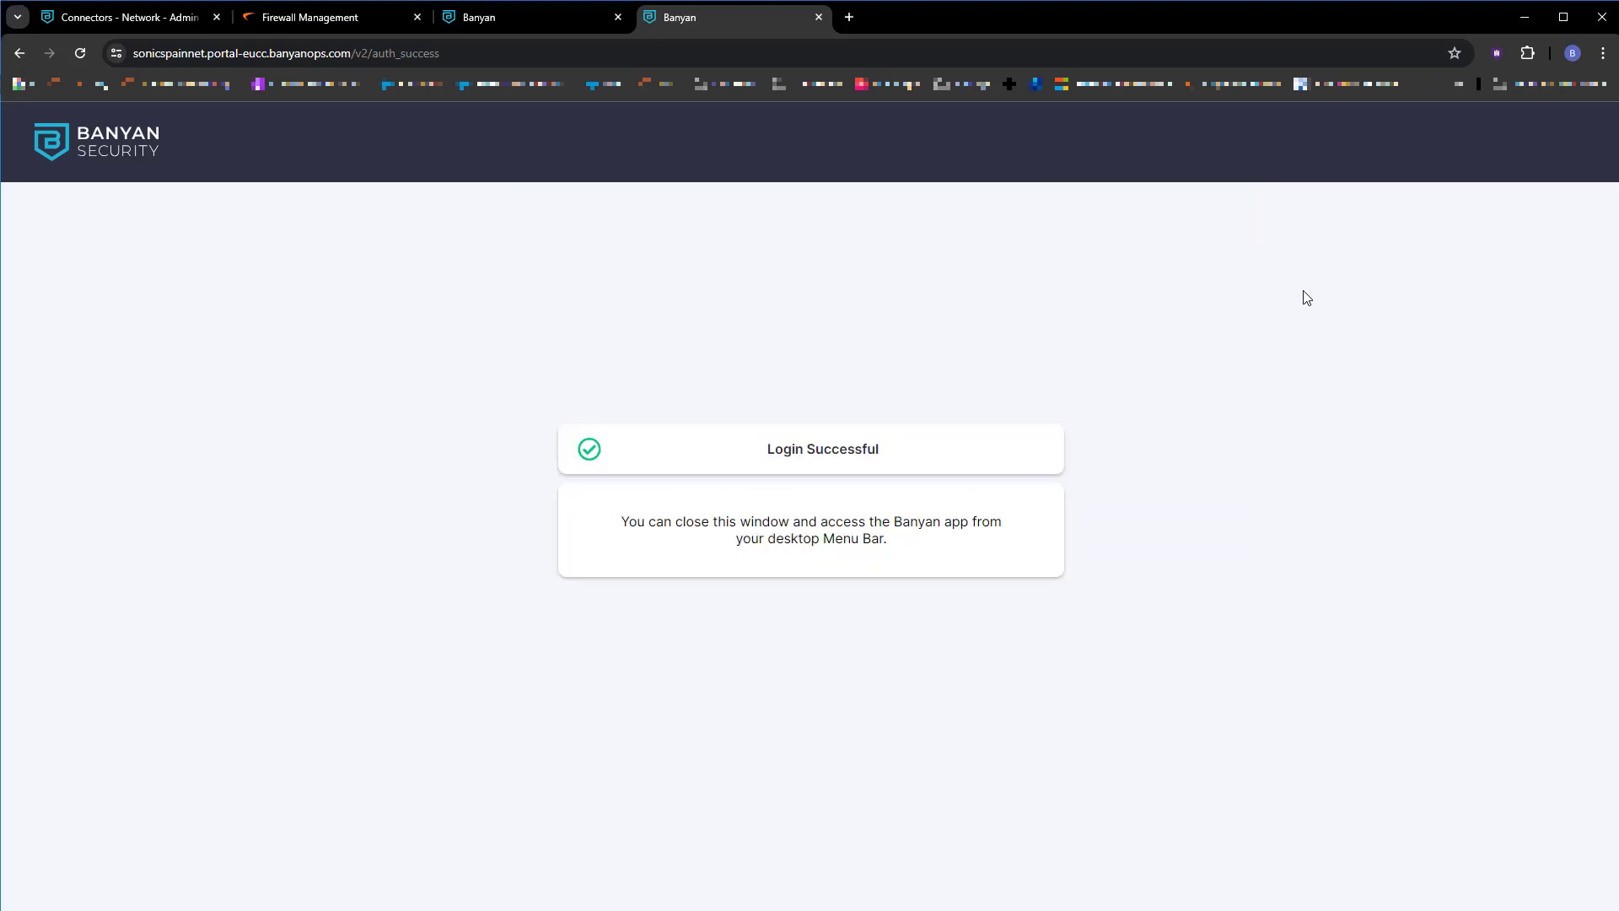
pyautogui.click(619, 18)
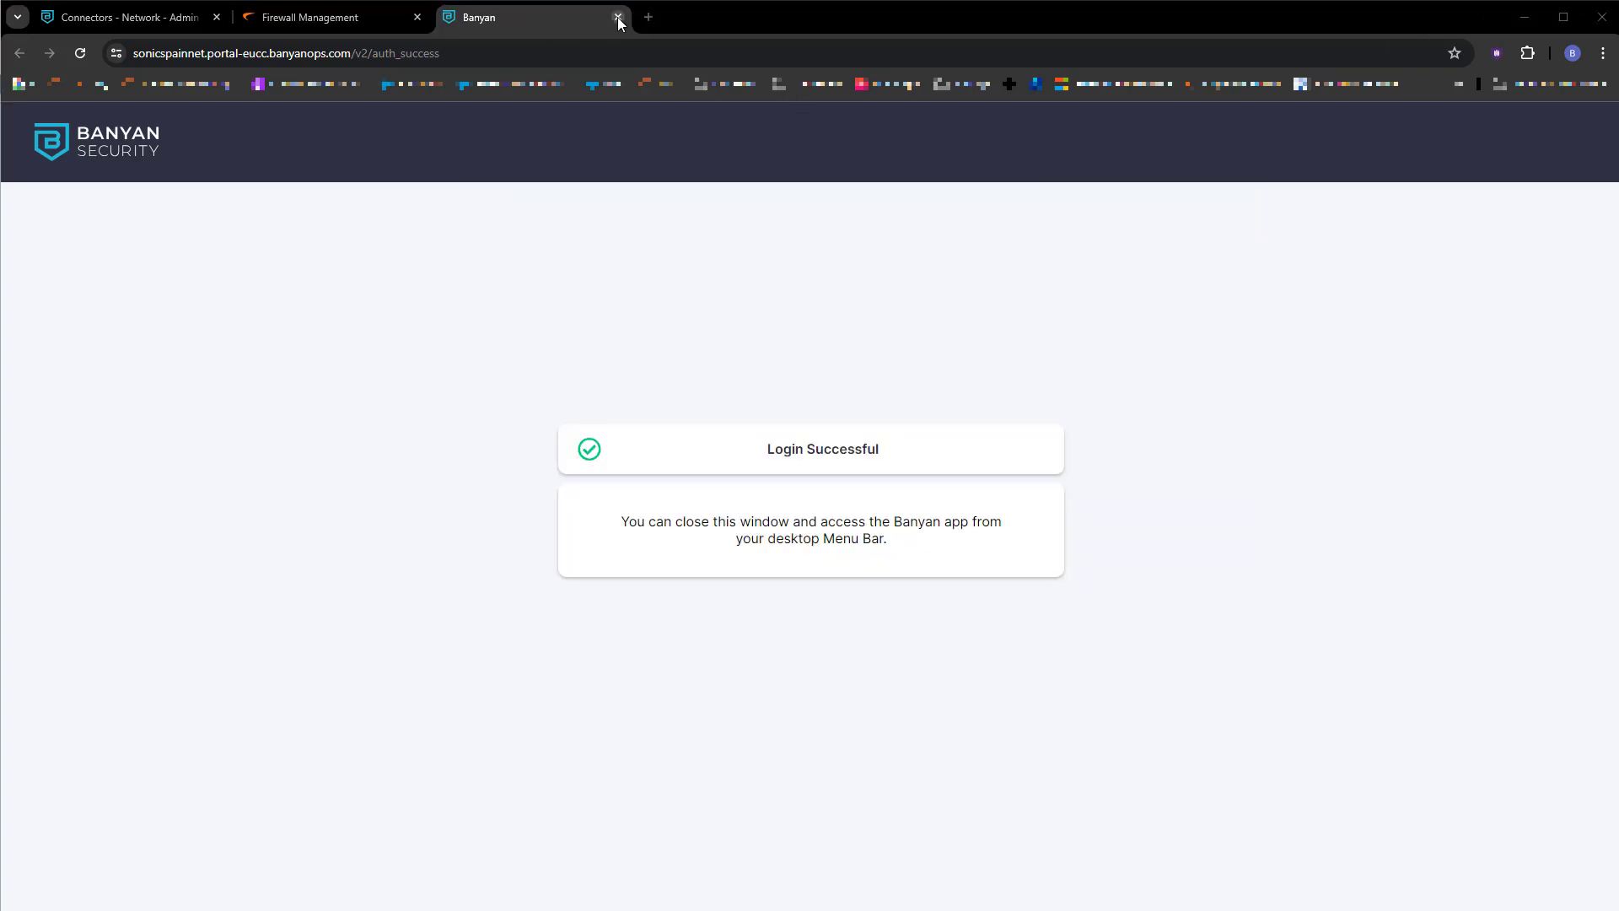
# Close the Banyan tab and launch NSM from CSE App's Recently Accessed Services.
pyautogui.click(618, 18)
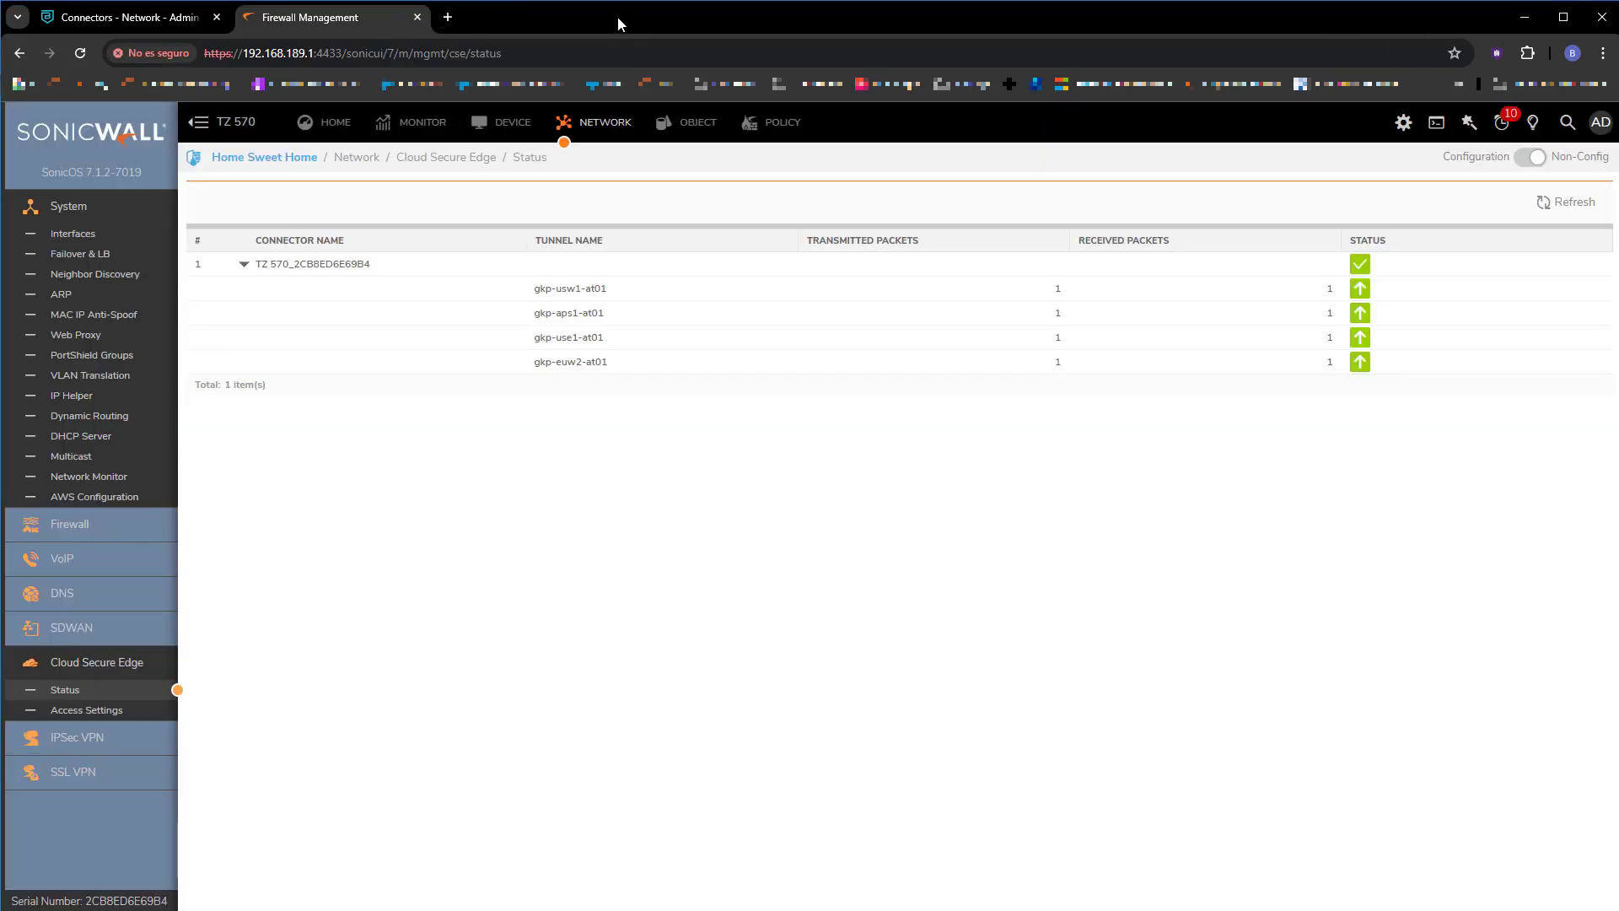
pyautogui.click(70, 524)
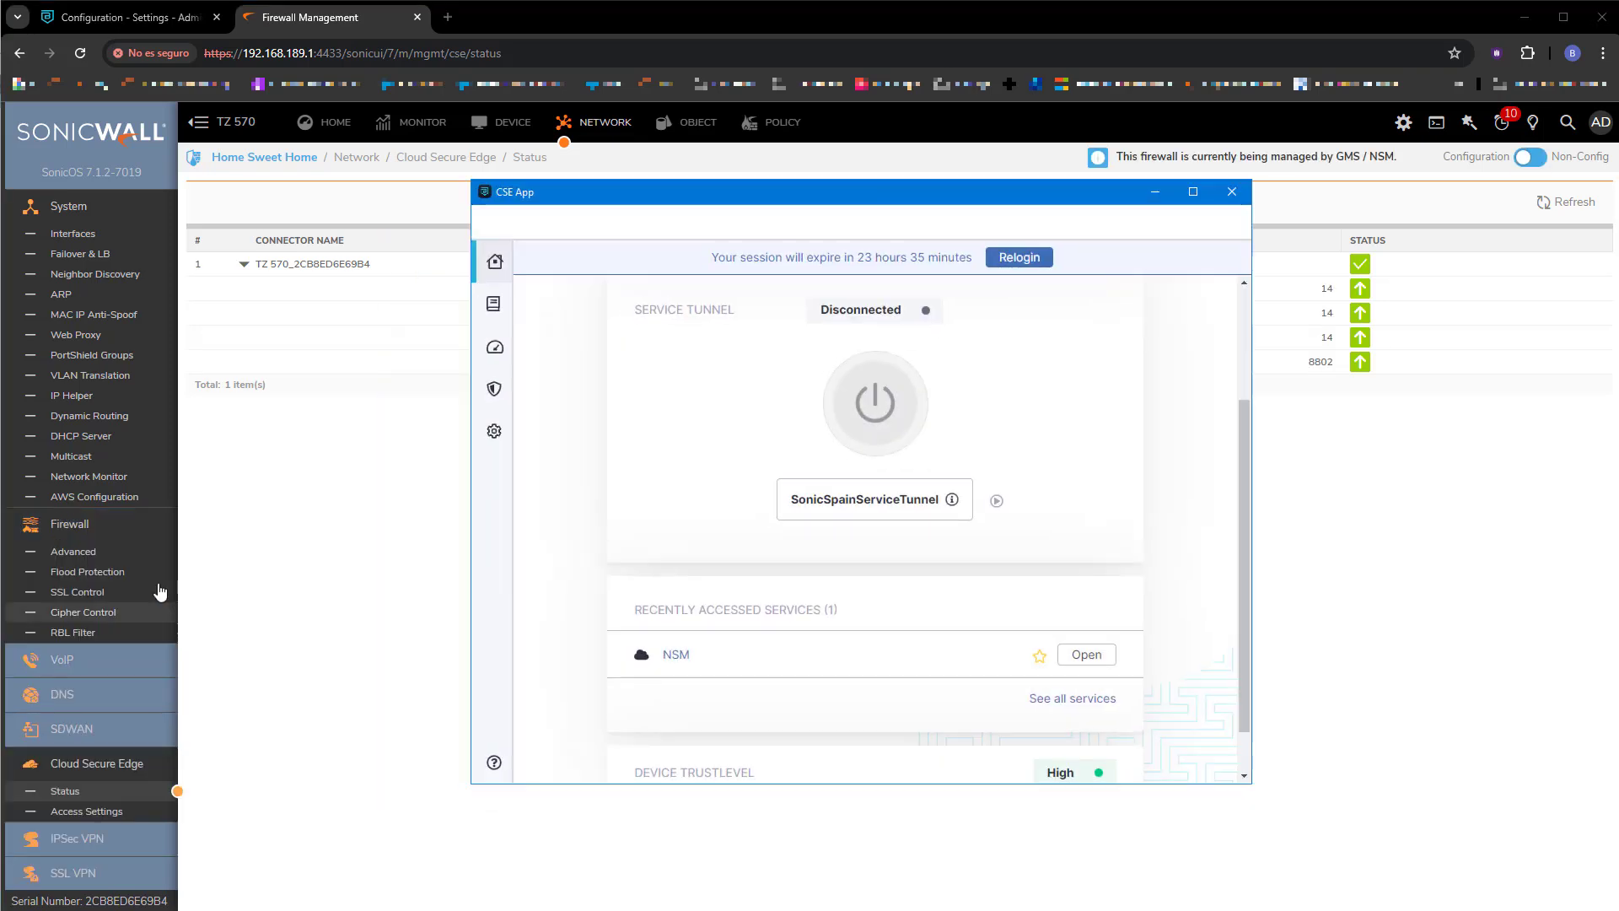
pyautogui.scroll(2, 1011, 531)
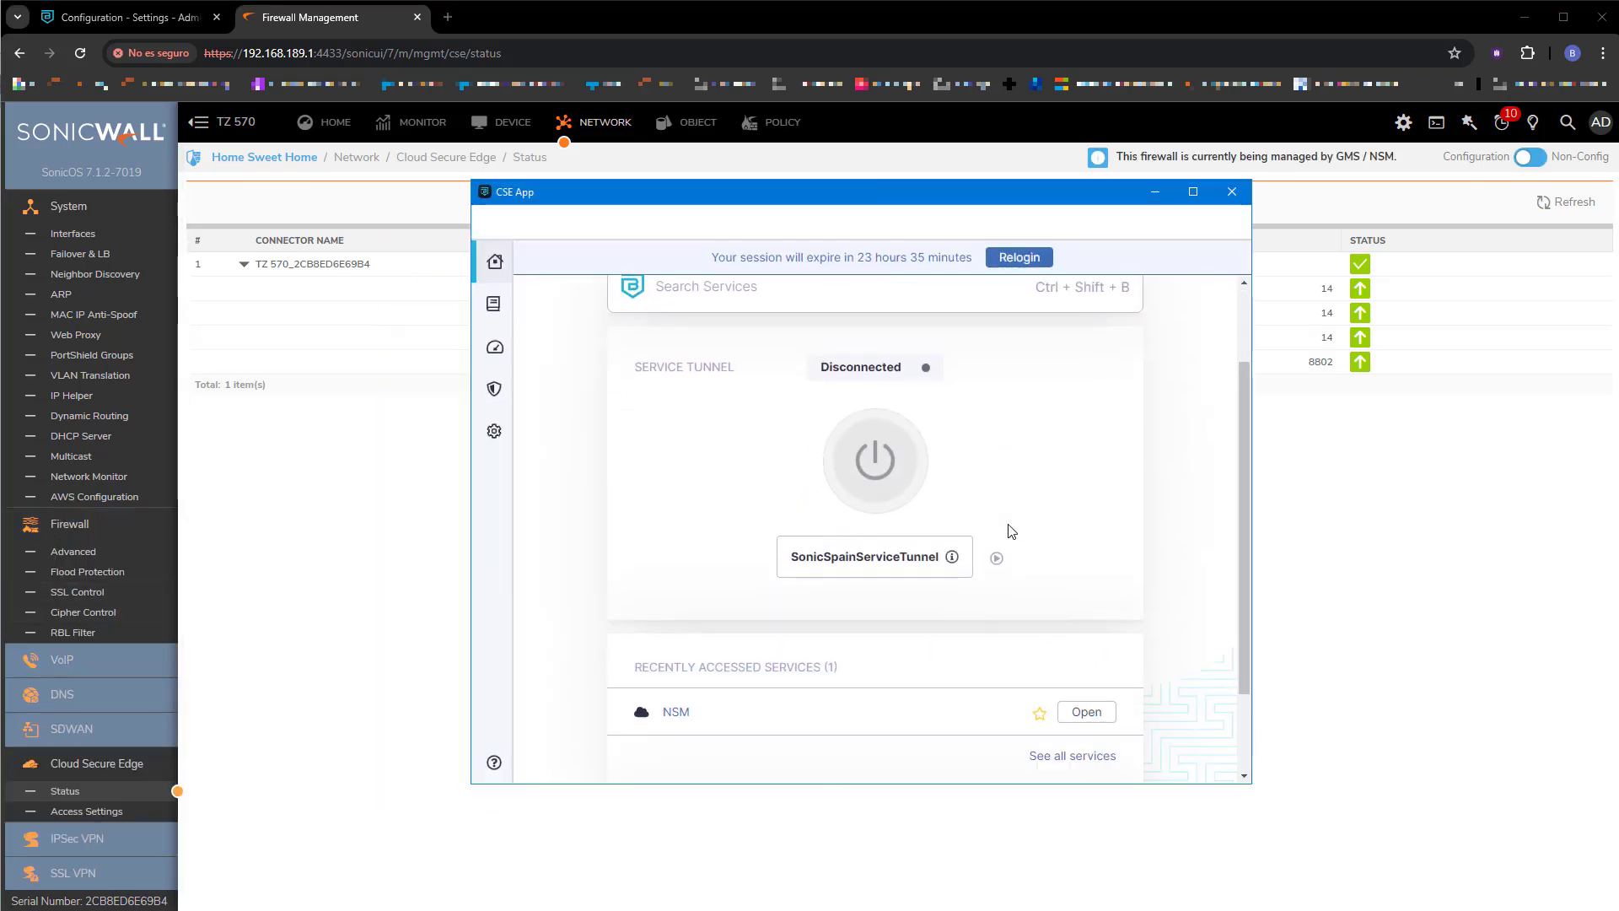
pyautogui.scroll(-1, 1011, 531)
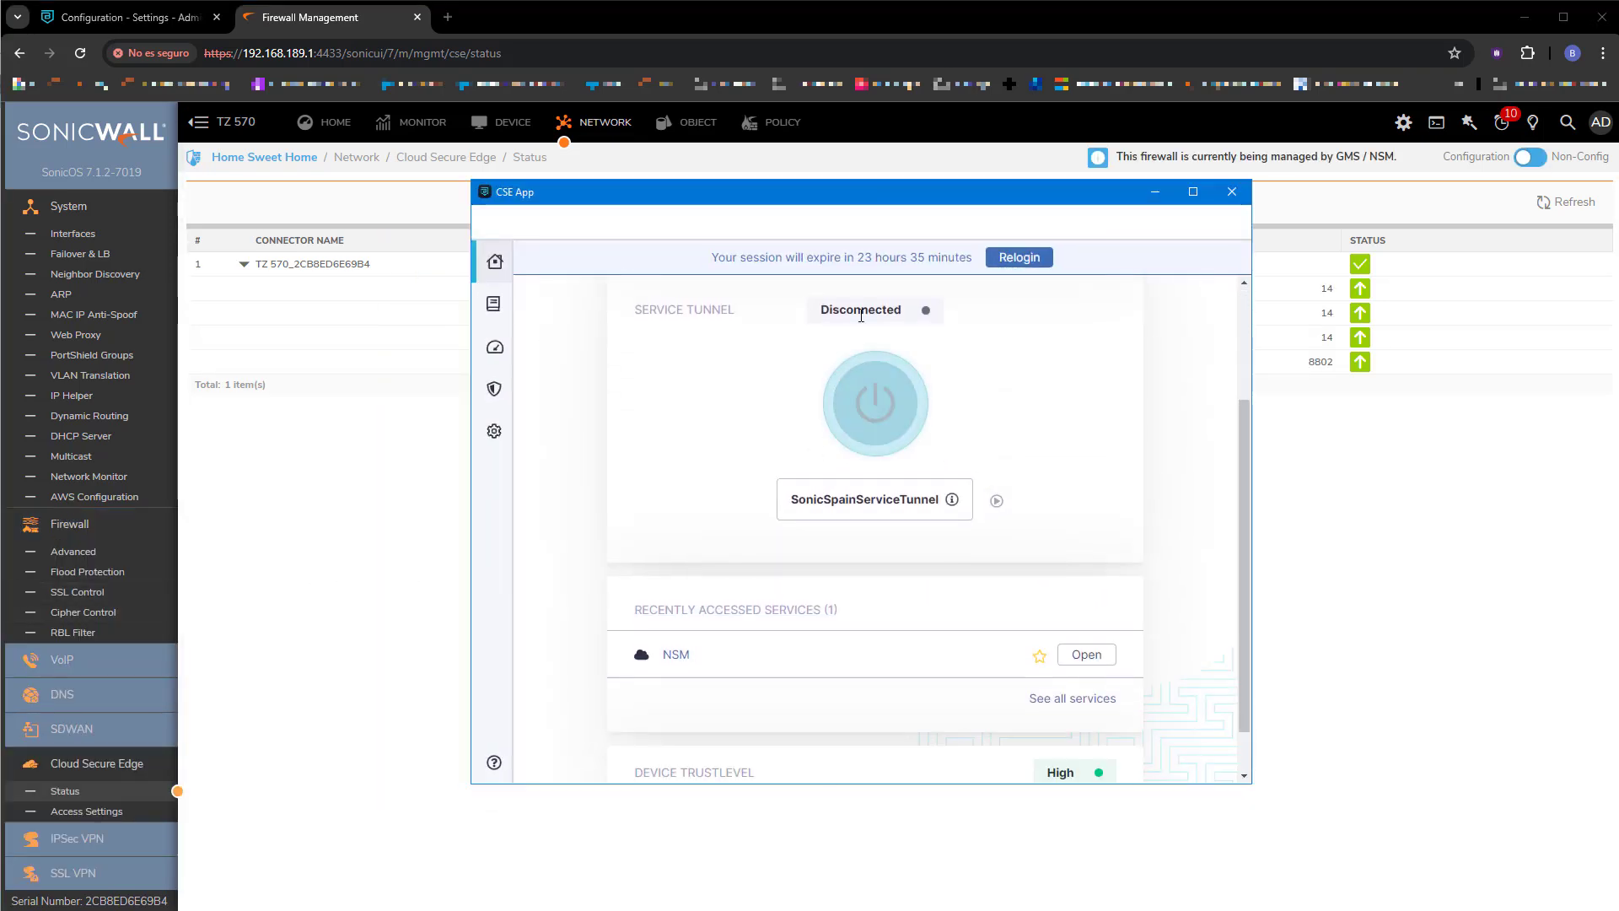
pyautogui.click(1084, 655)
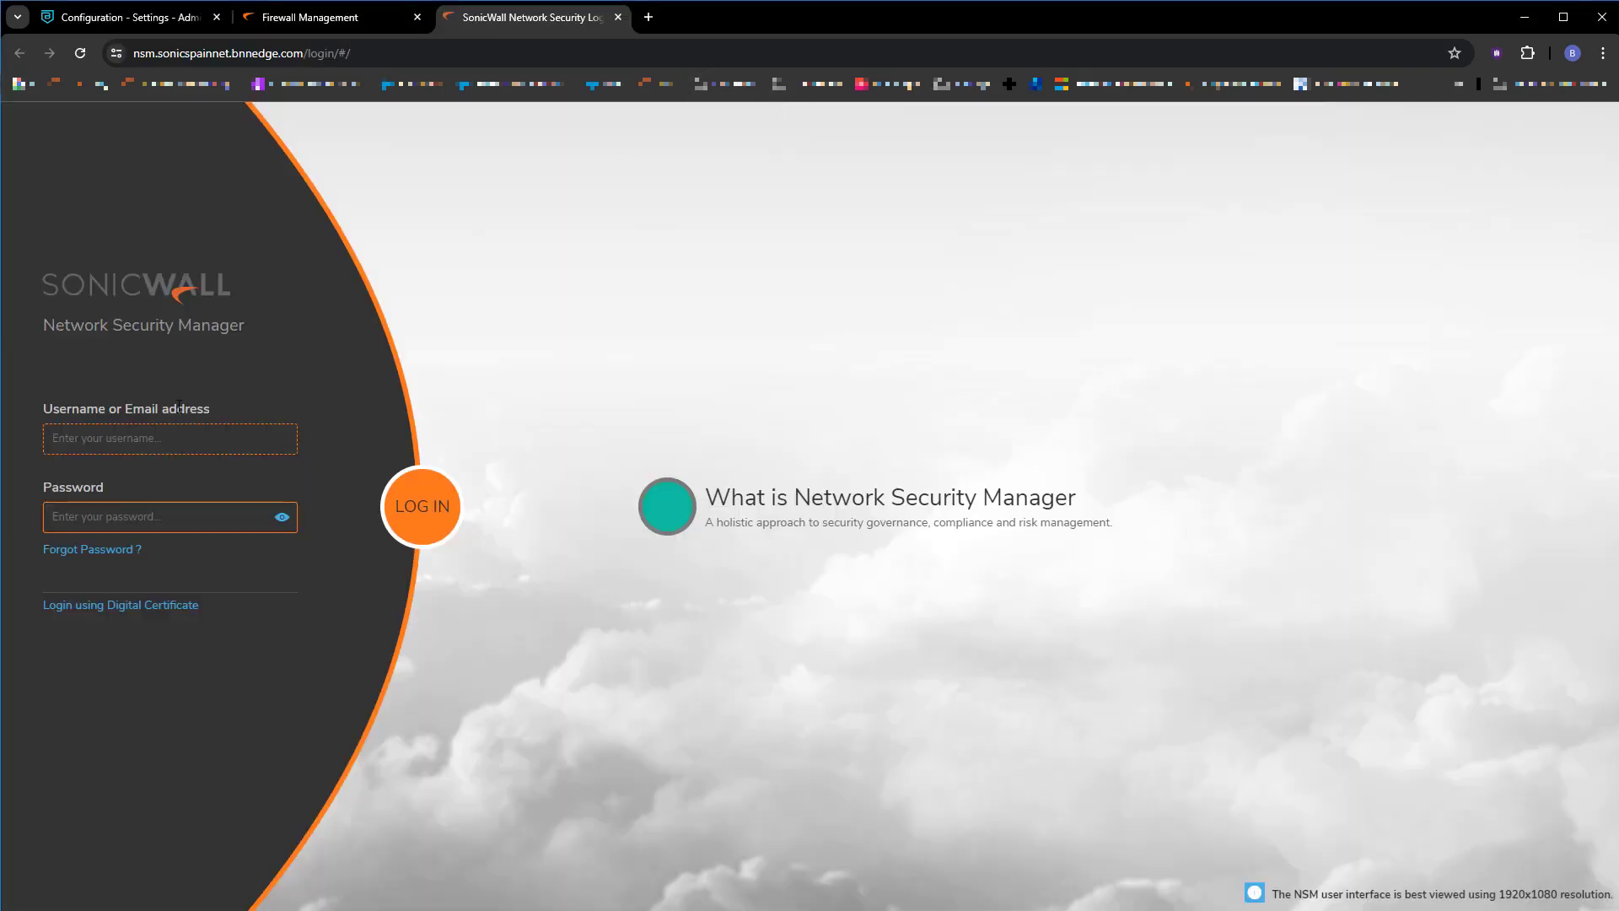
# Log in to NSM with the saved admin username and password, dismissing the breach warning and save-password prompt.
pyautogui.click(144, 437)
pyautogui.click(150, 478)
pyautogui.click(126, 517)
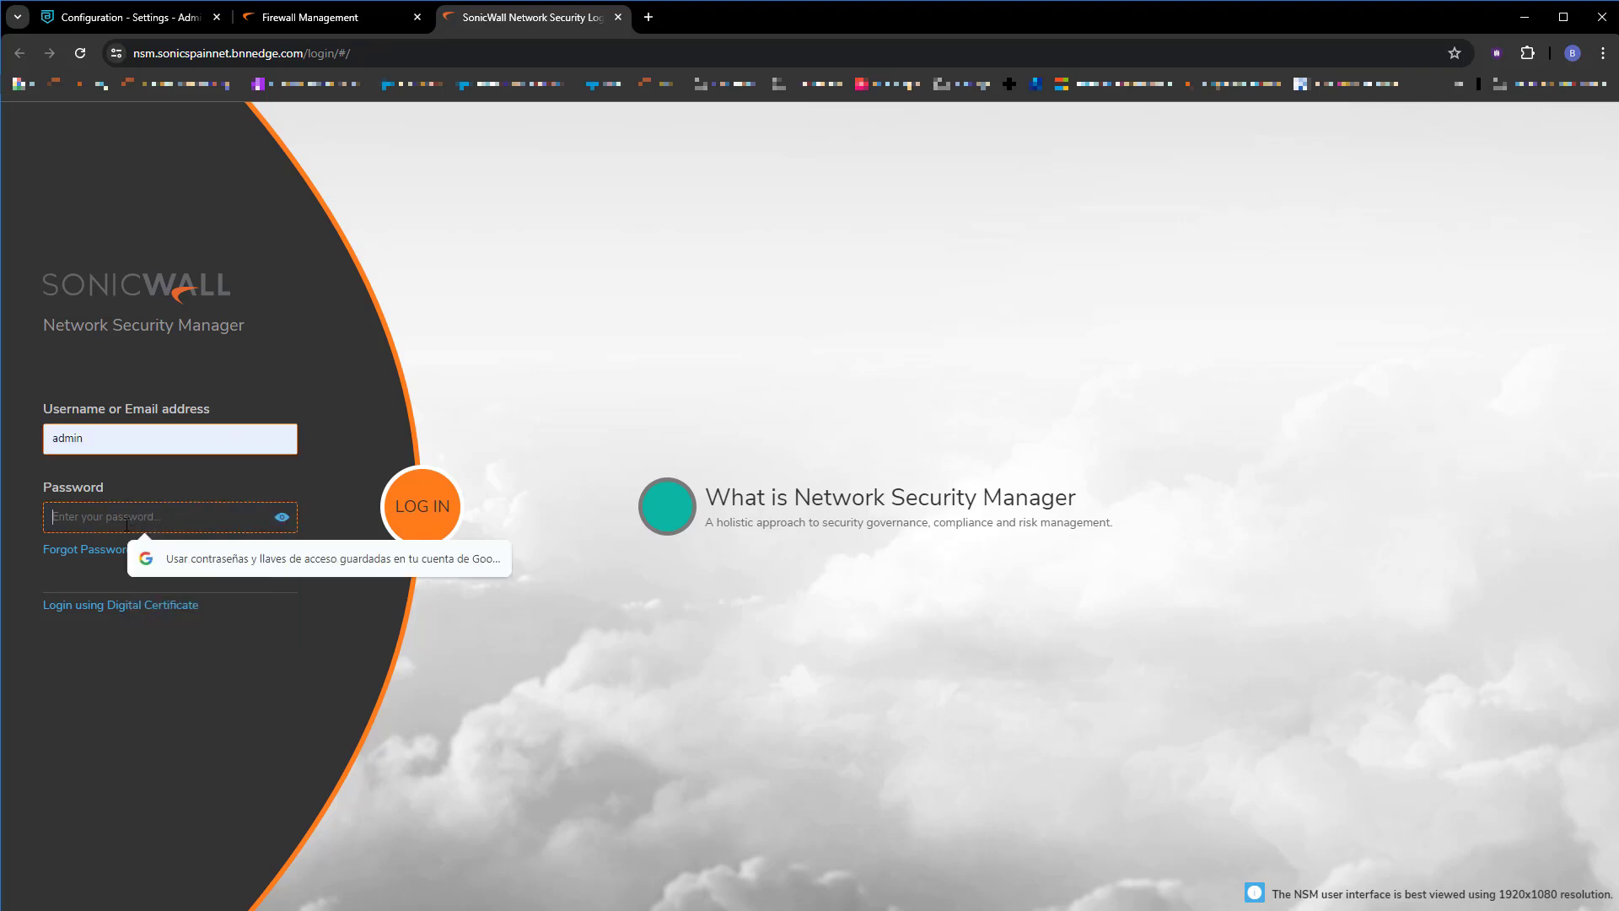
pyautogui.write('********')
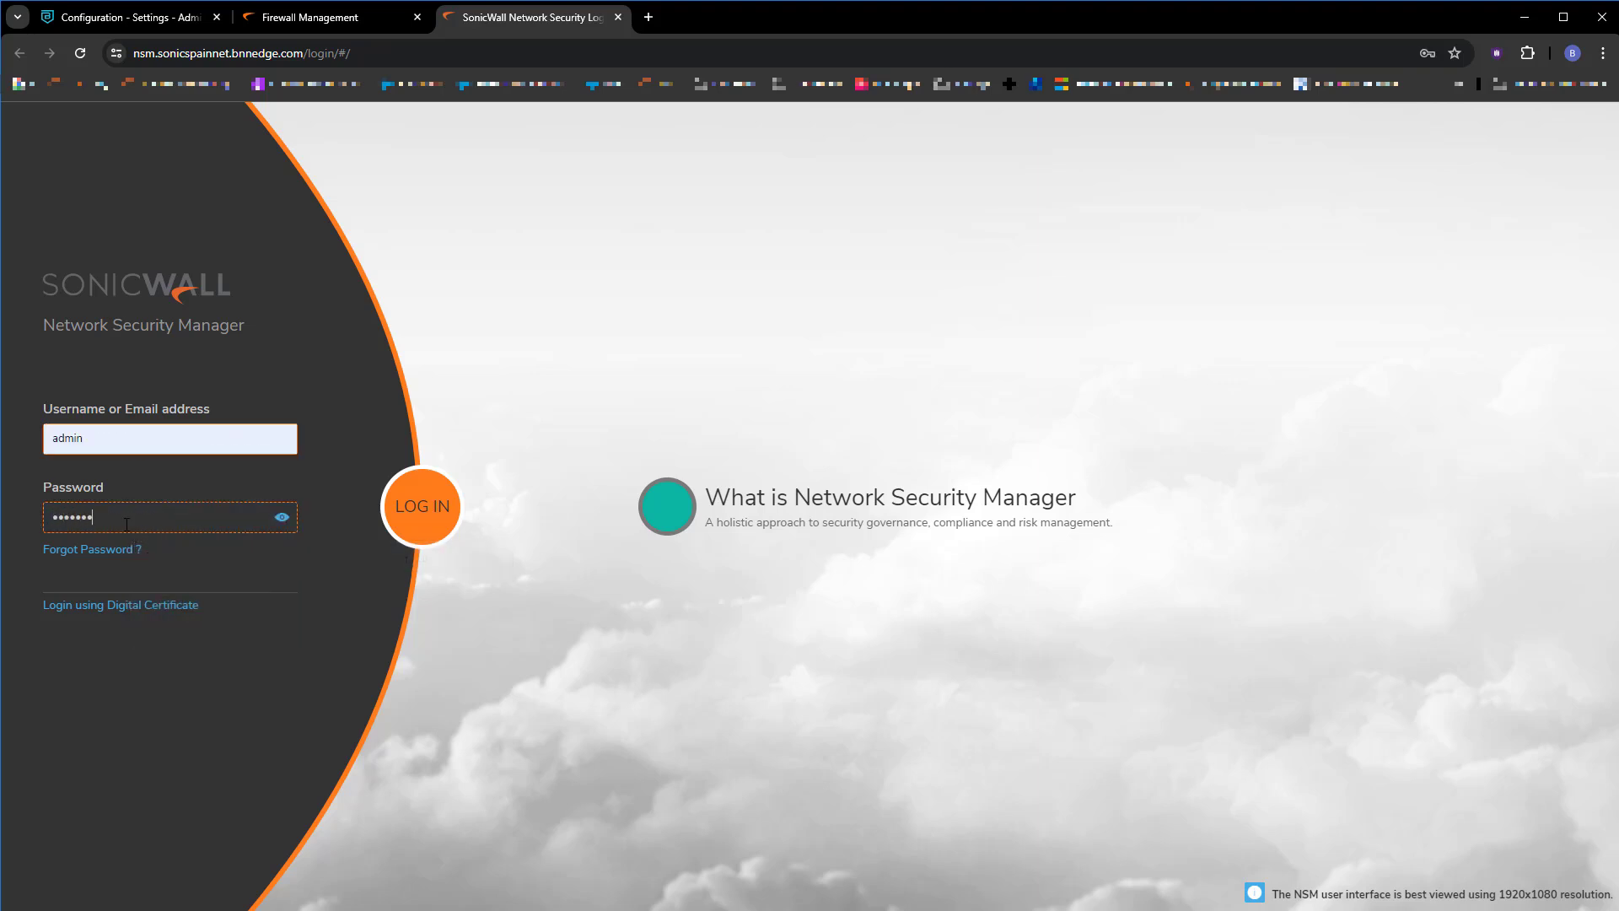
pyautogui.press('Return')
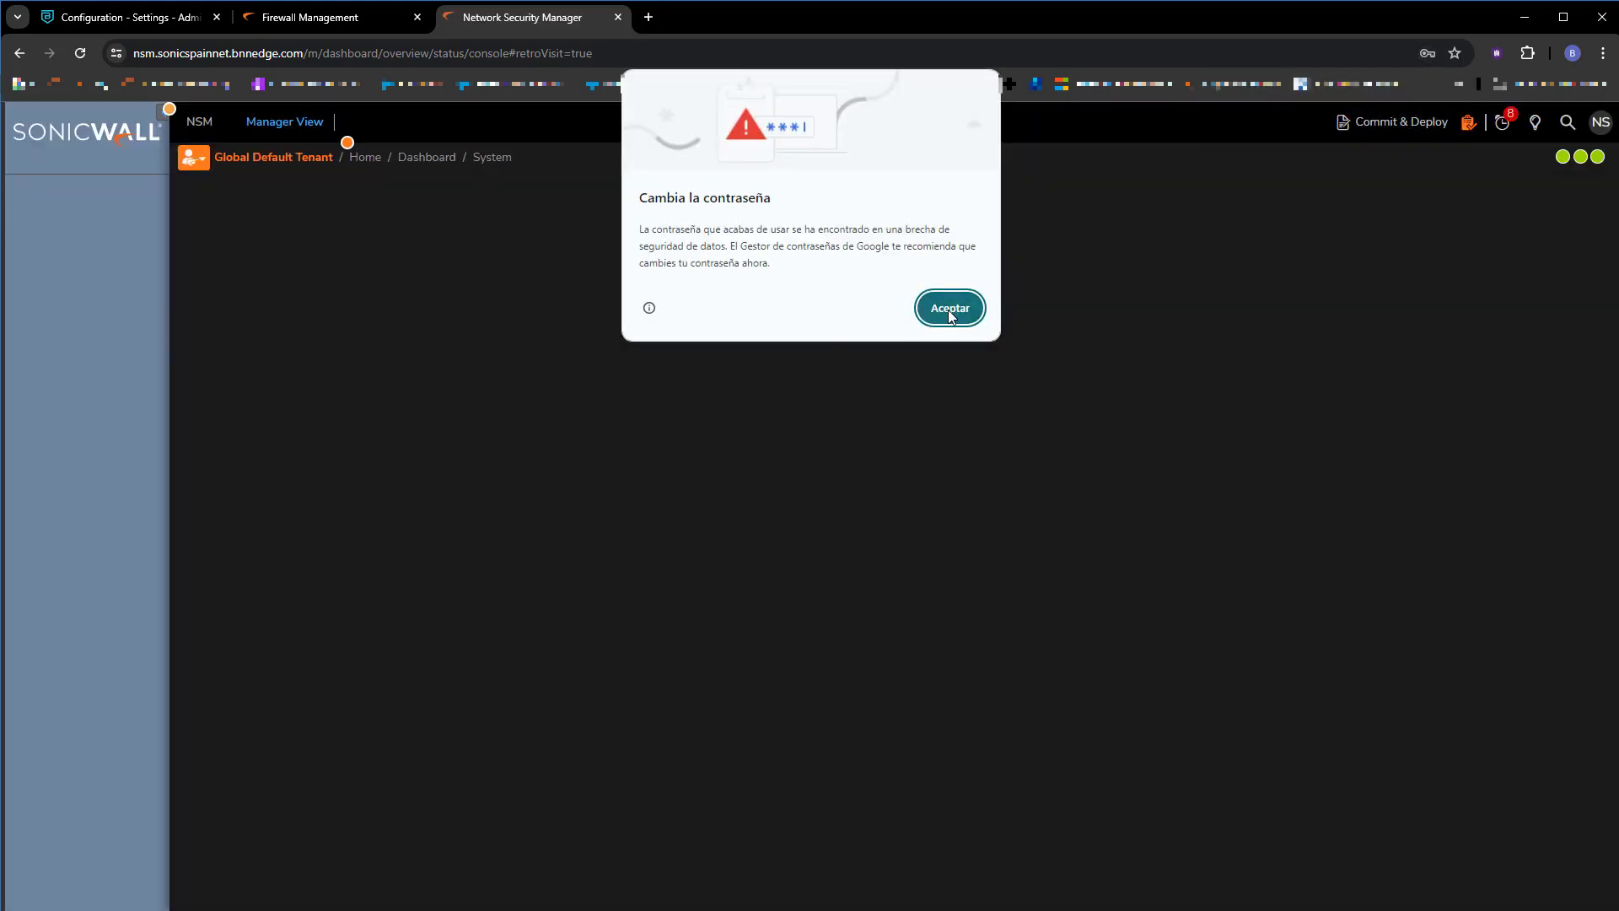
pyautogui.click(951, 309)
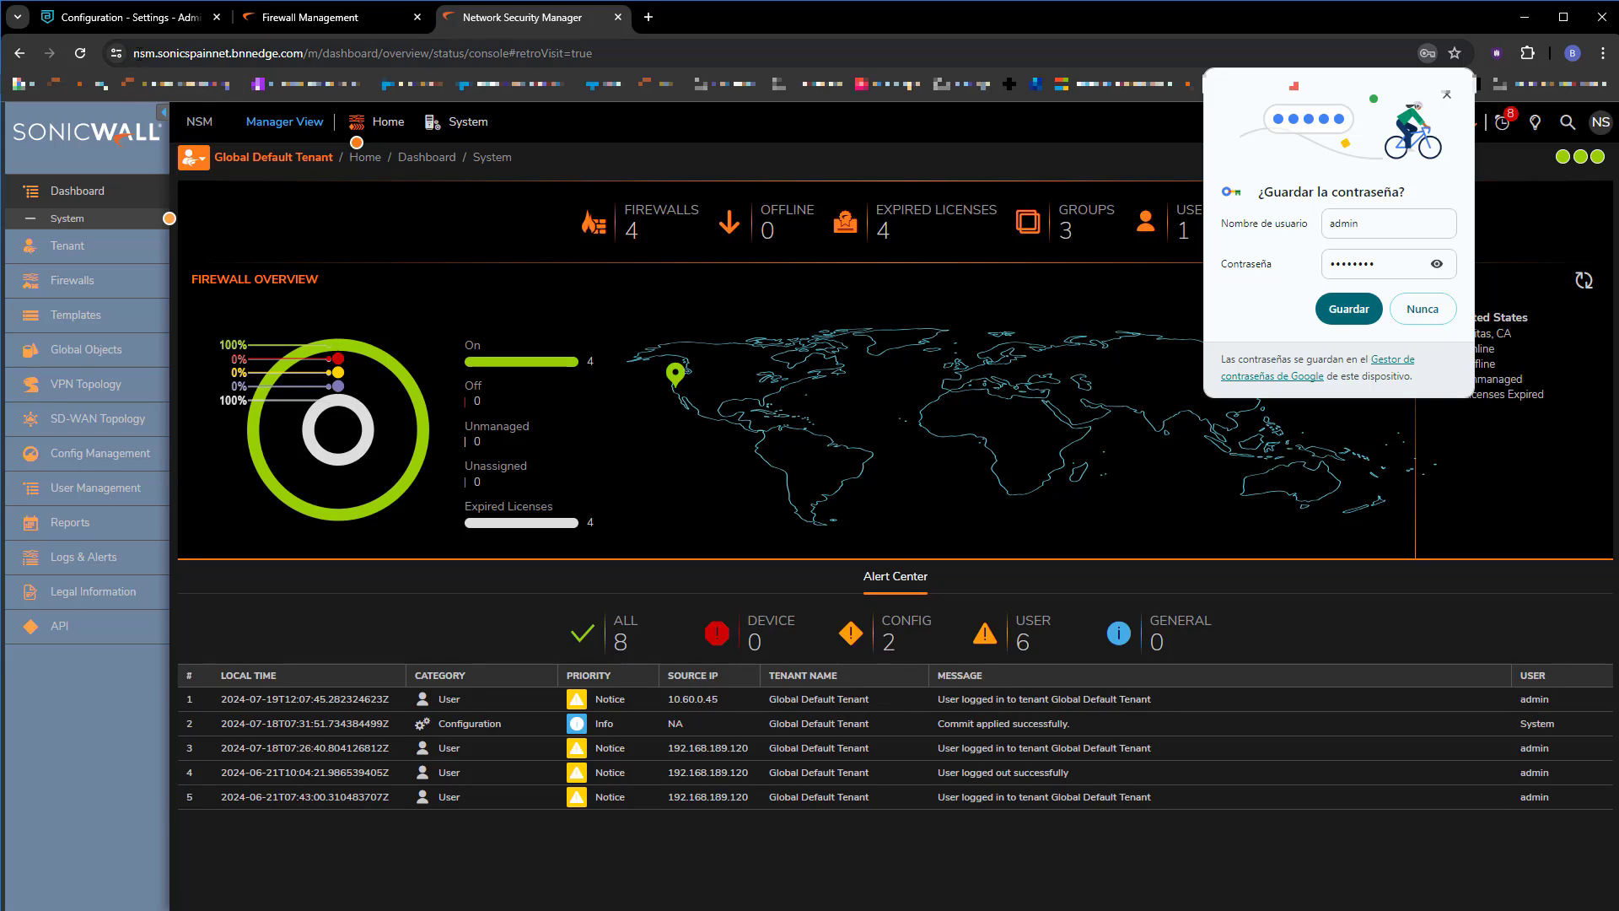
pyautogui.moveTo(158, 60); pyautogui.dragTo(346, 53)
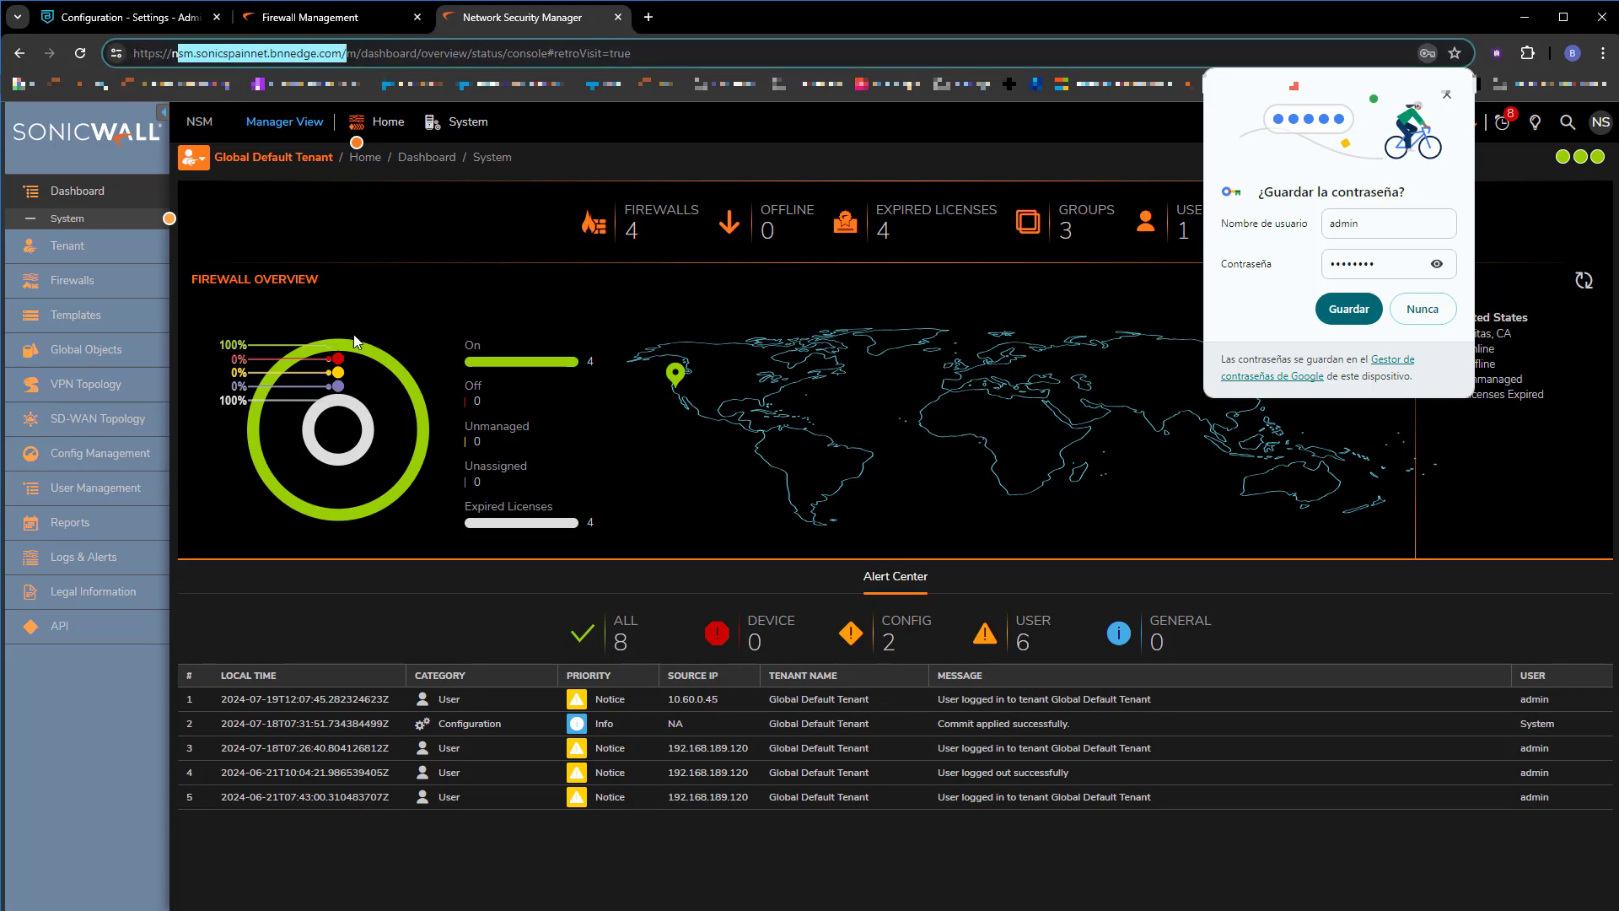
pyautogui.click(60, 218)
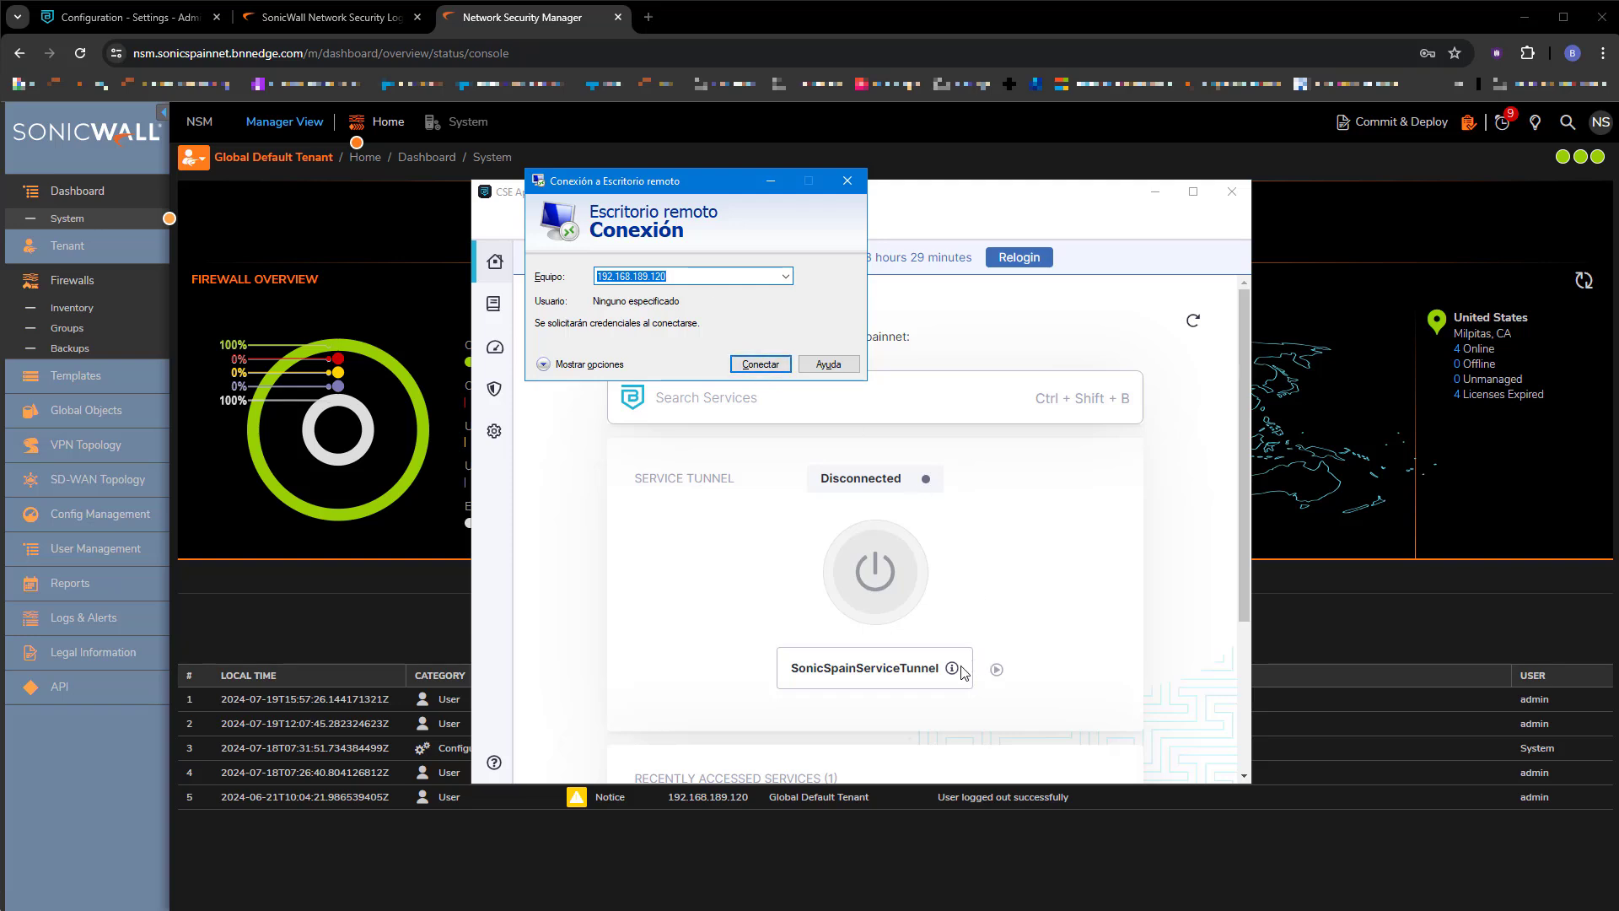
# Try a remote desktop connection to 192.168.189.120, dismiss the failure, and connect the SonicSpainServiceTunnel.
pyautogui.click(760, 365)
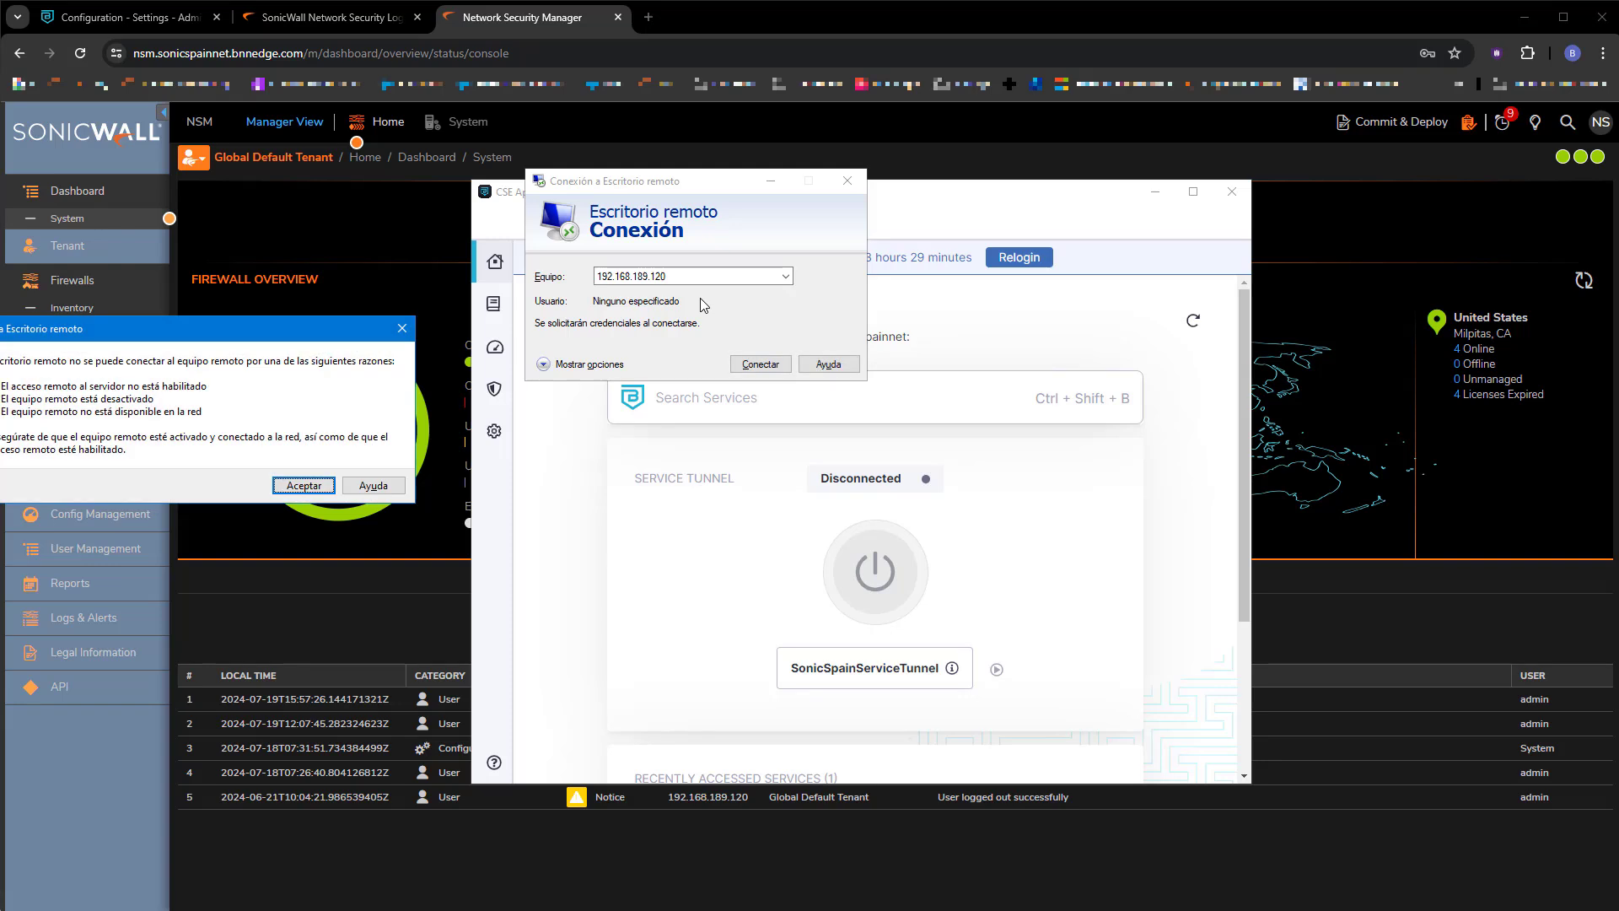
pyautogui.click(304, 485)
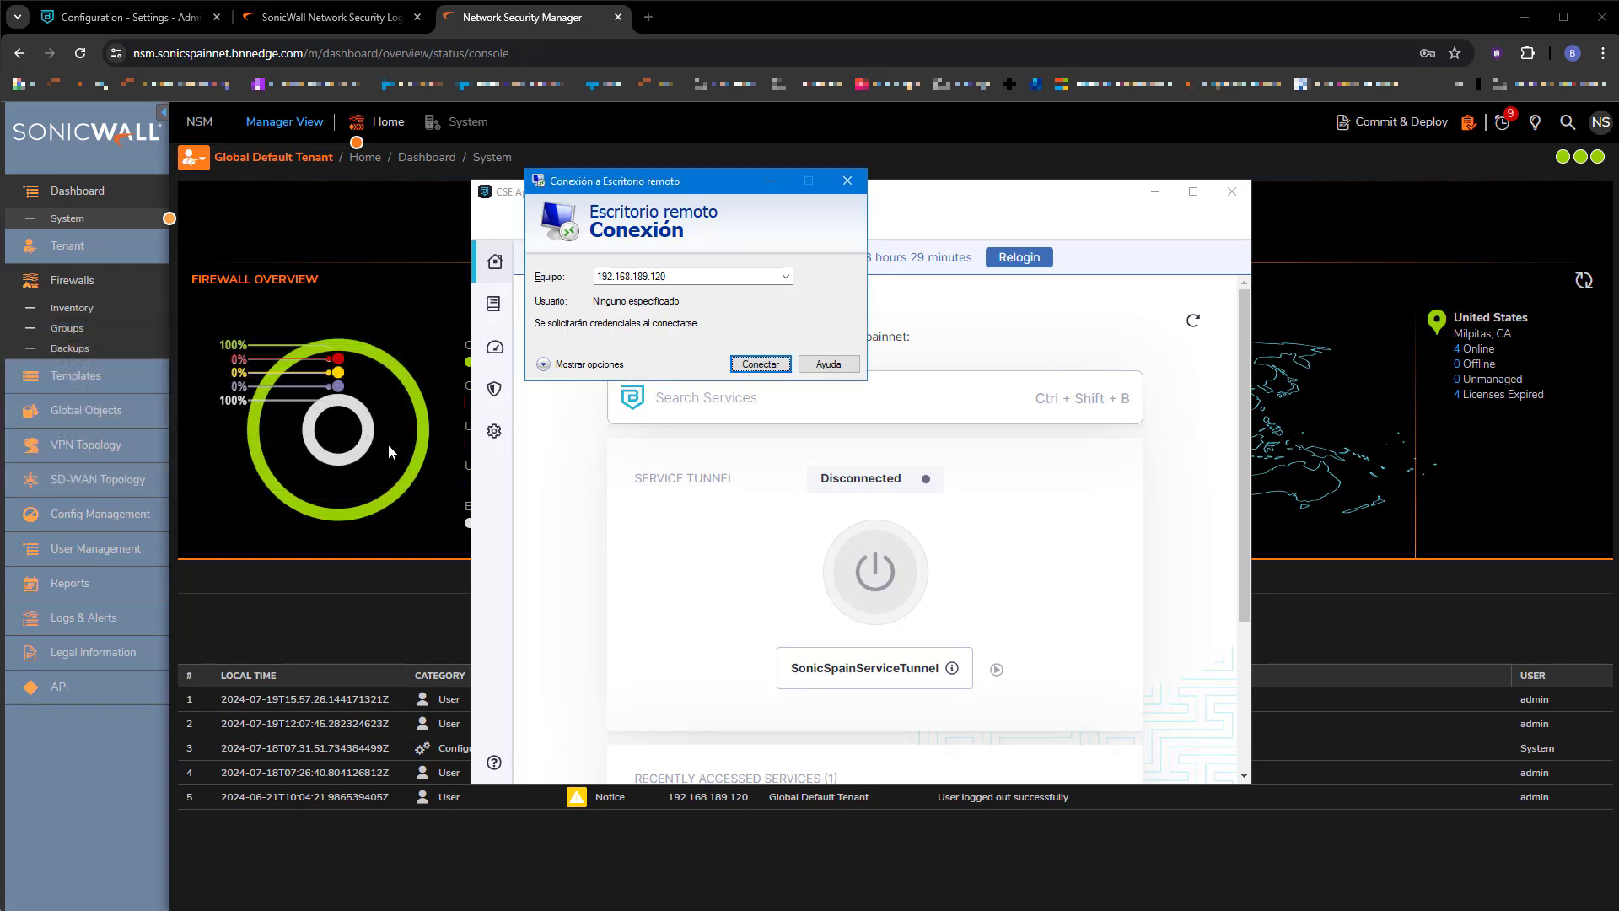
pyautogui.click(887, 573)
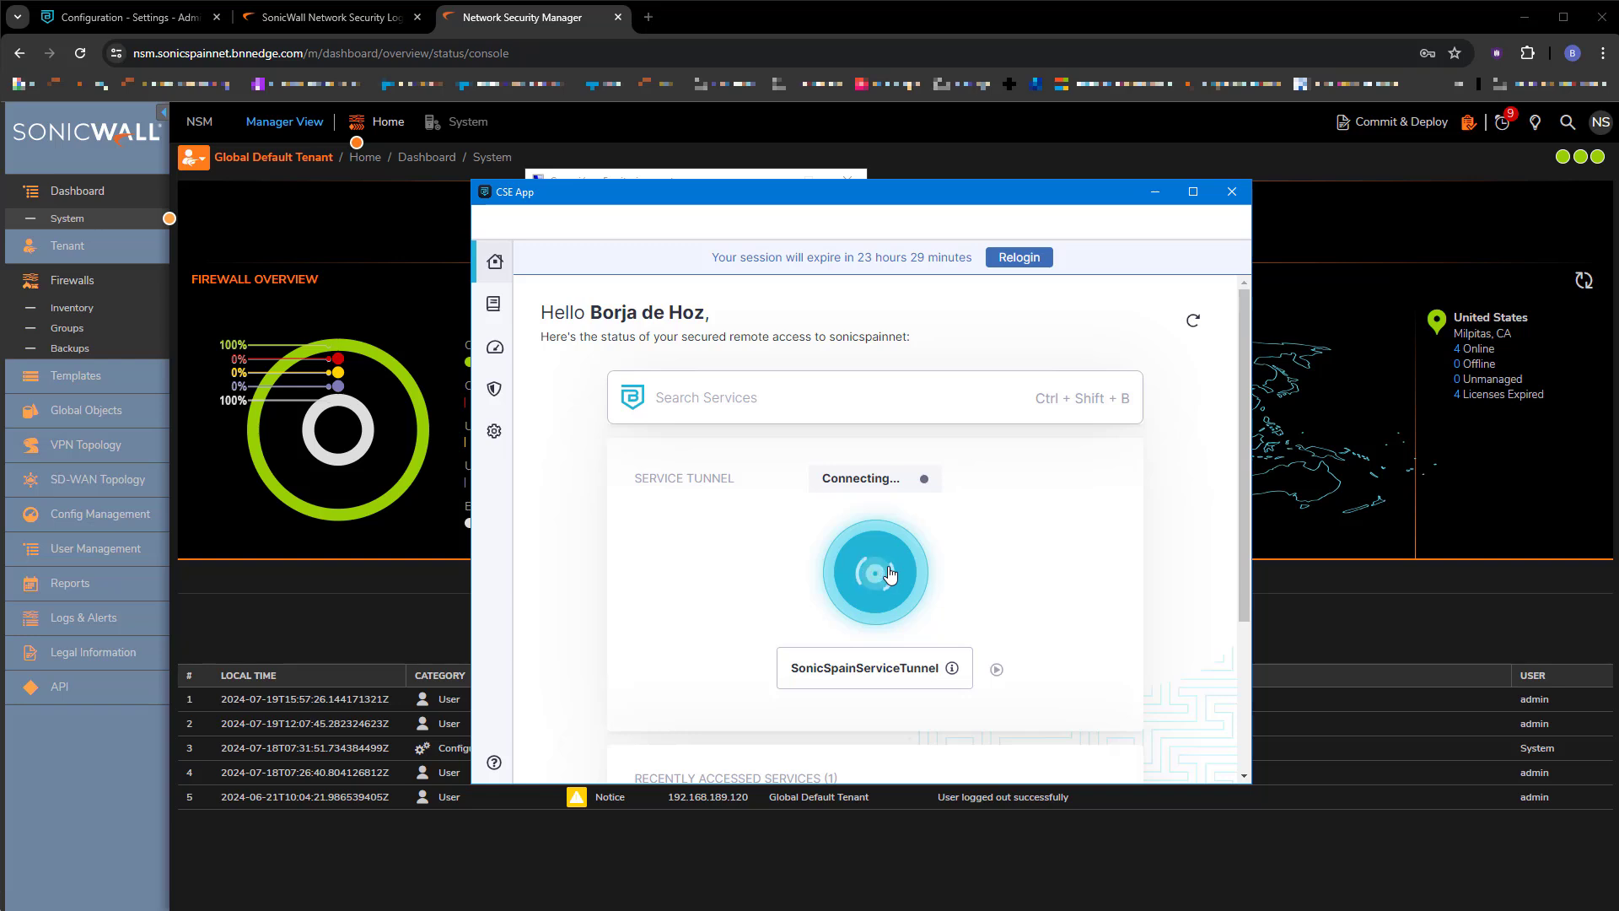
# Retry the remote desktop connection to 192.168.189.120 and cancel the credentials prompt.
pyautogui.click(738, 174)
pyautogui.click(759, 366)
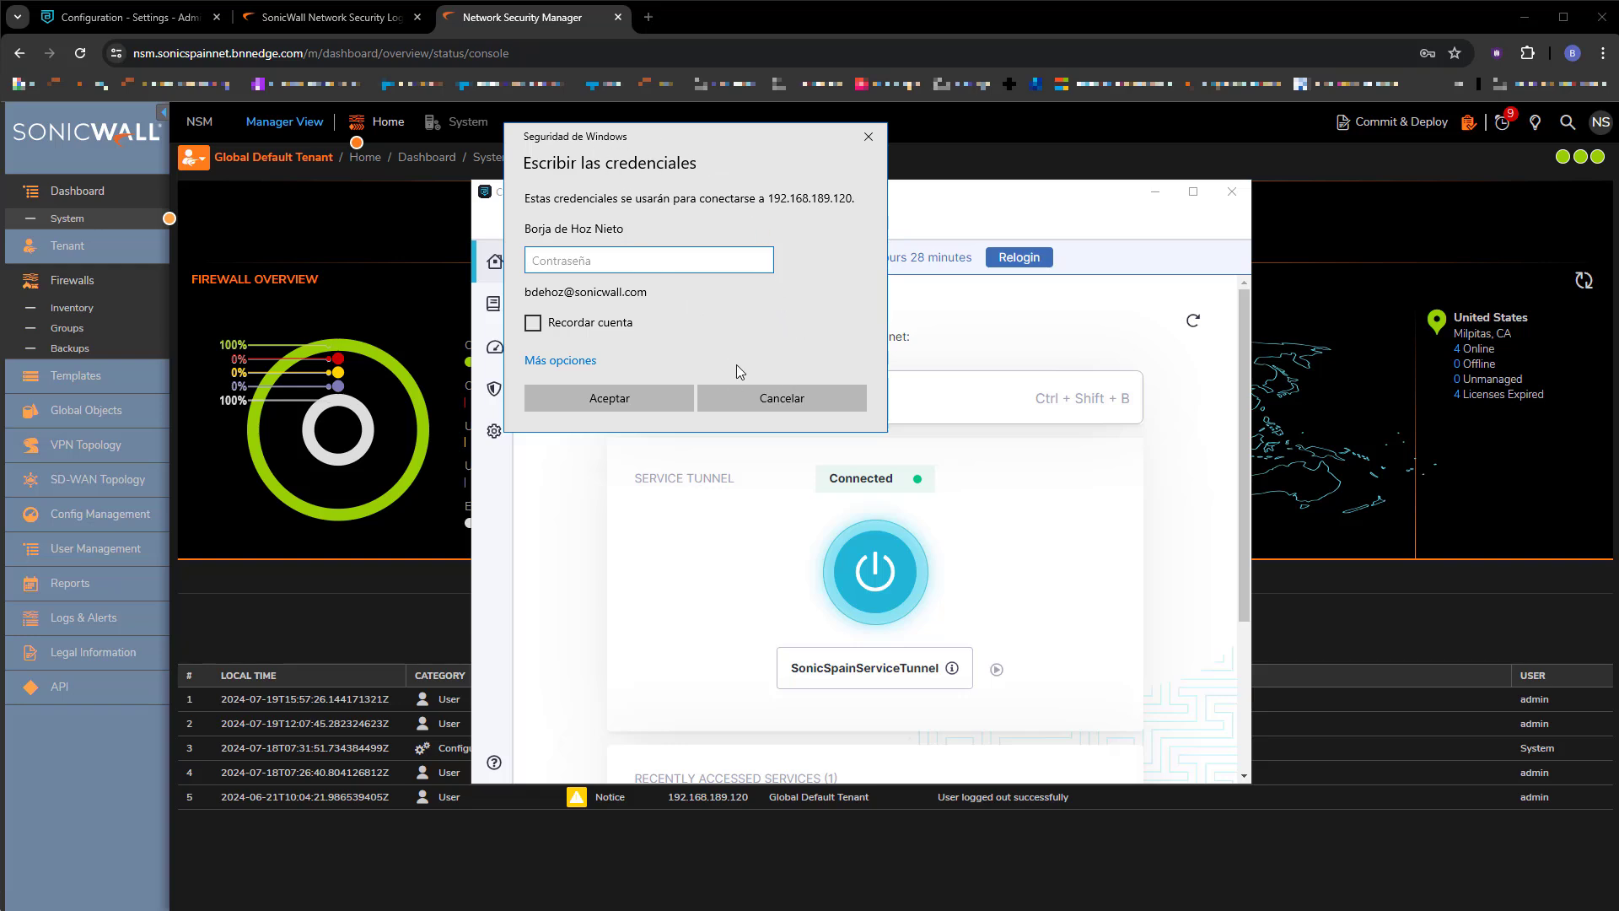
pyautogui.click(772, 405)
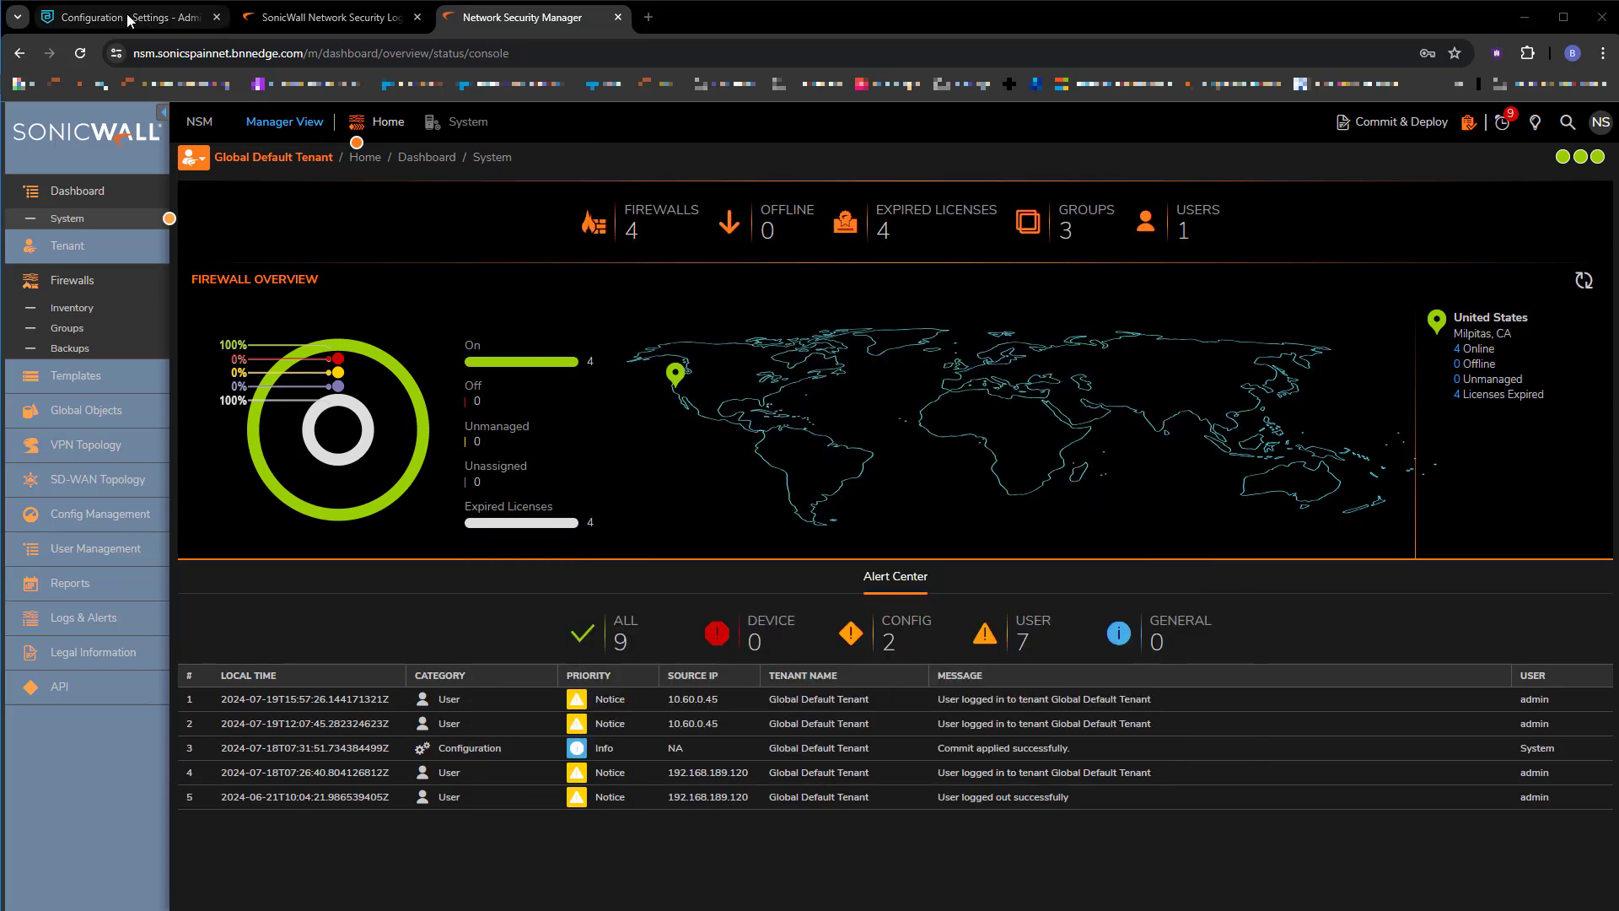
# Open the admin console's Private Access Events and scroll through the 29 Authorized events for NSM and SonicSpainServiceTunnel.
pyautogui.click(129, 21)
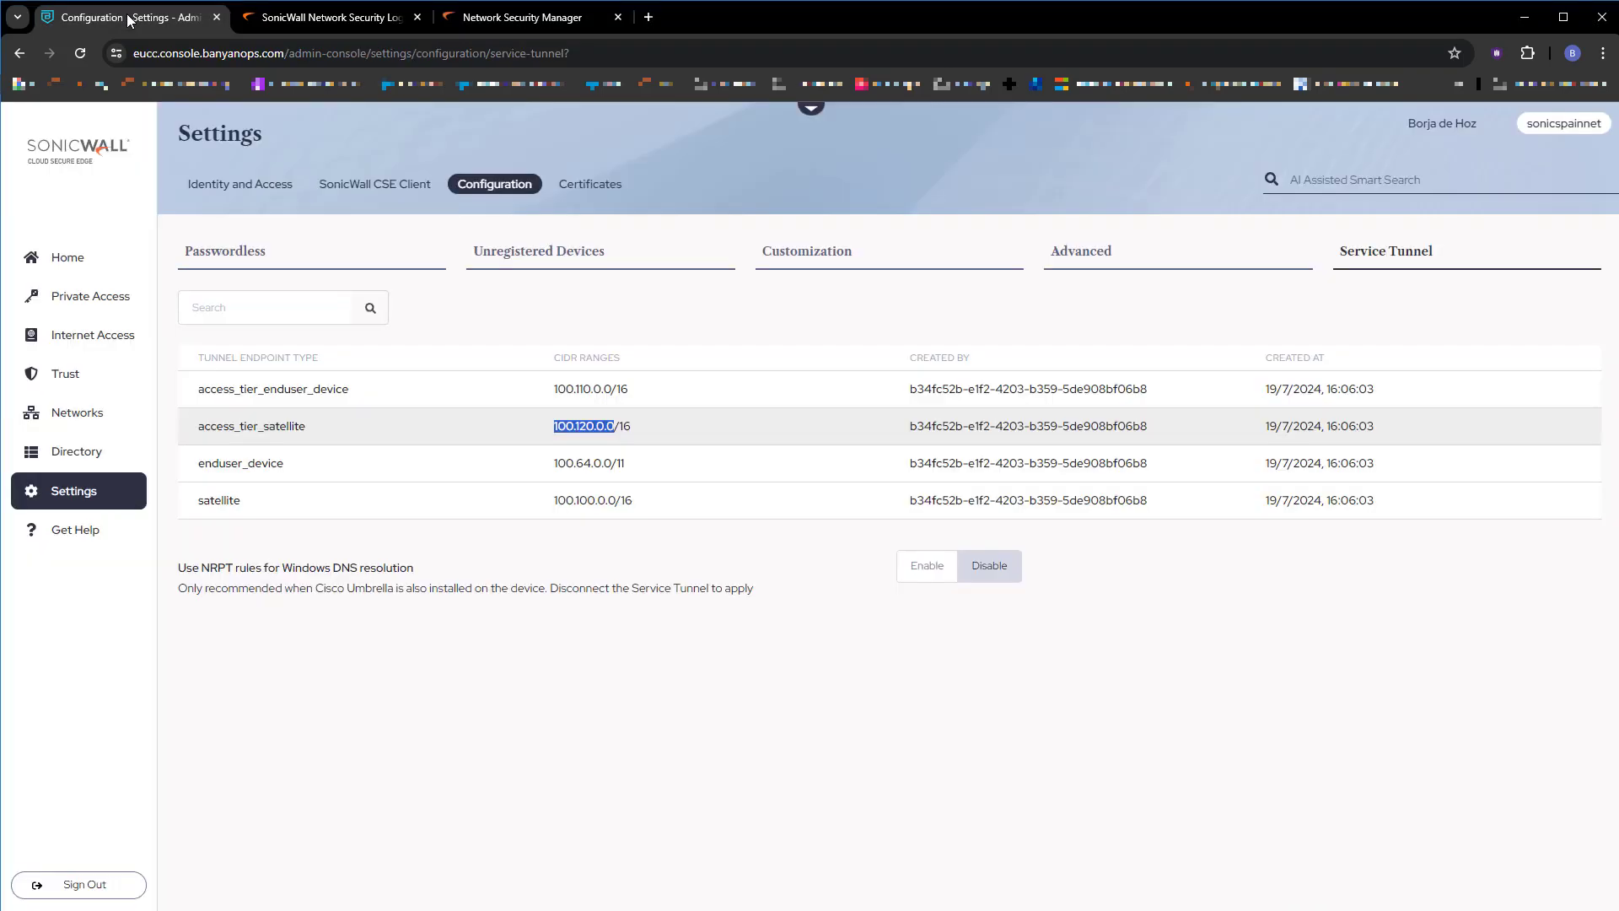
pyautogui.click(94, 253)
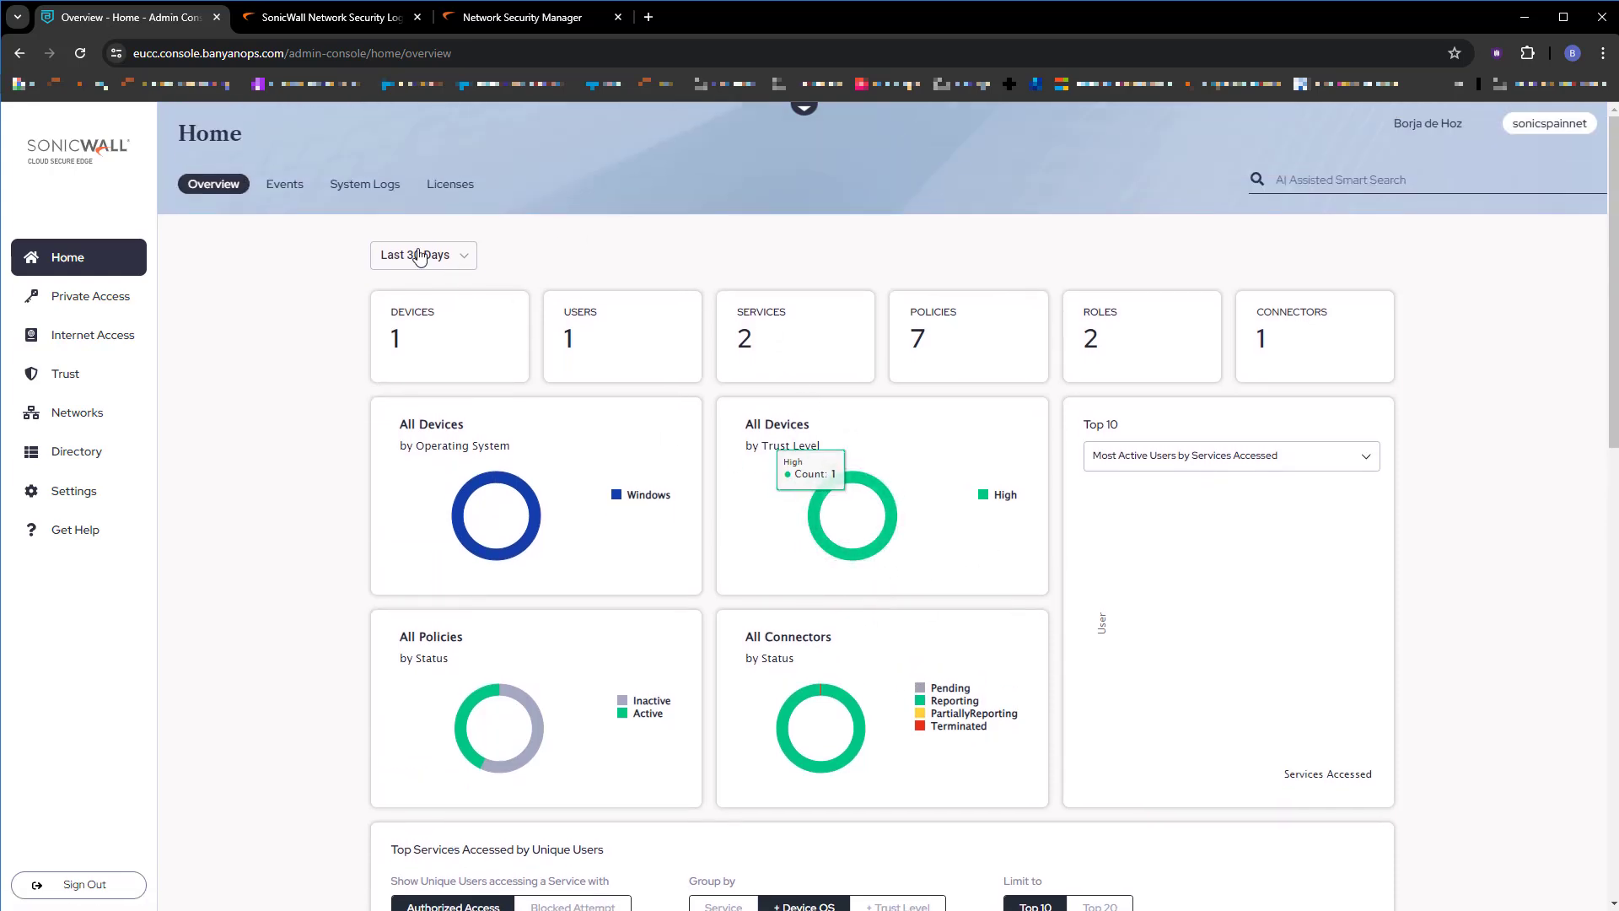
pyautogui.click(284, 184)
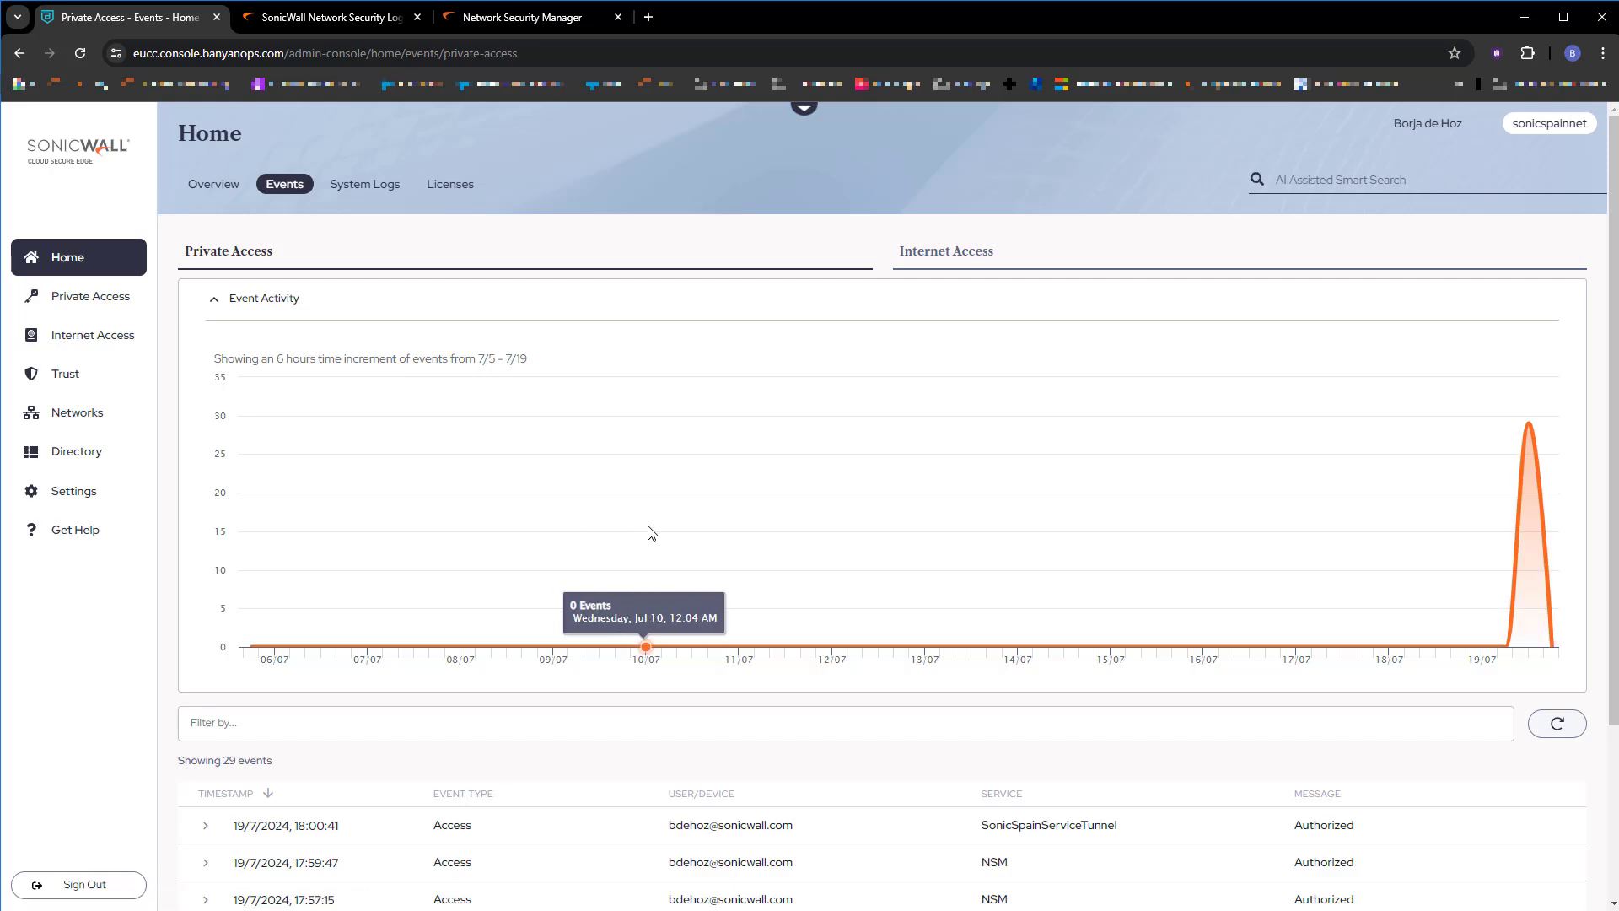
pyautogui.scroll(-2, 1236, 597)
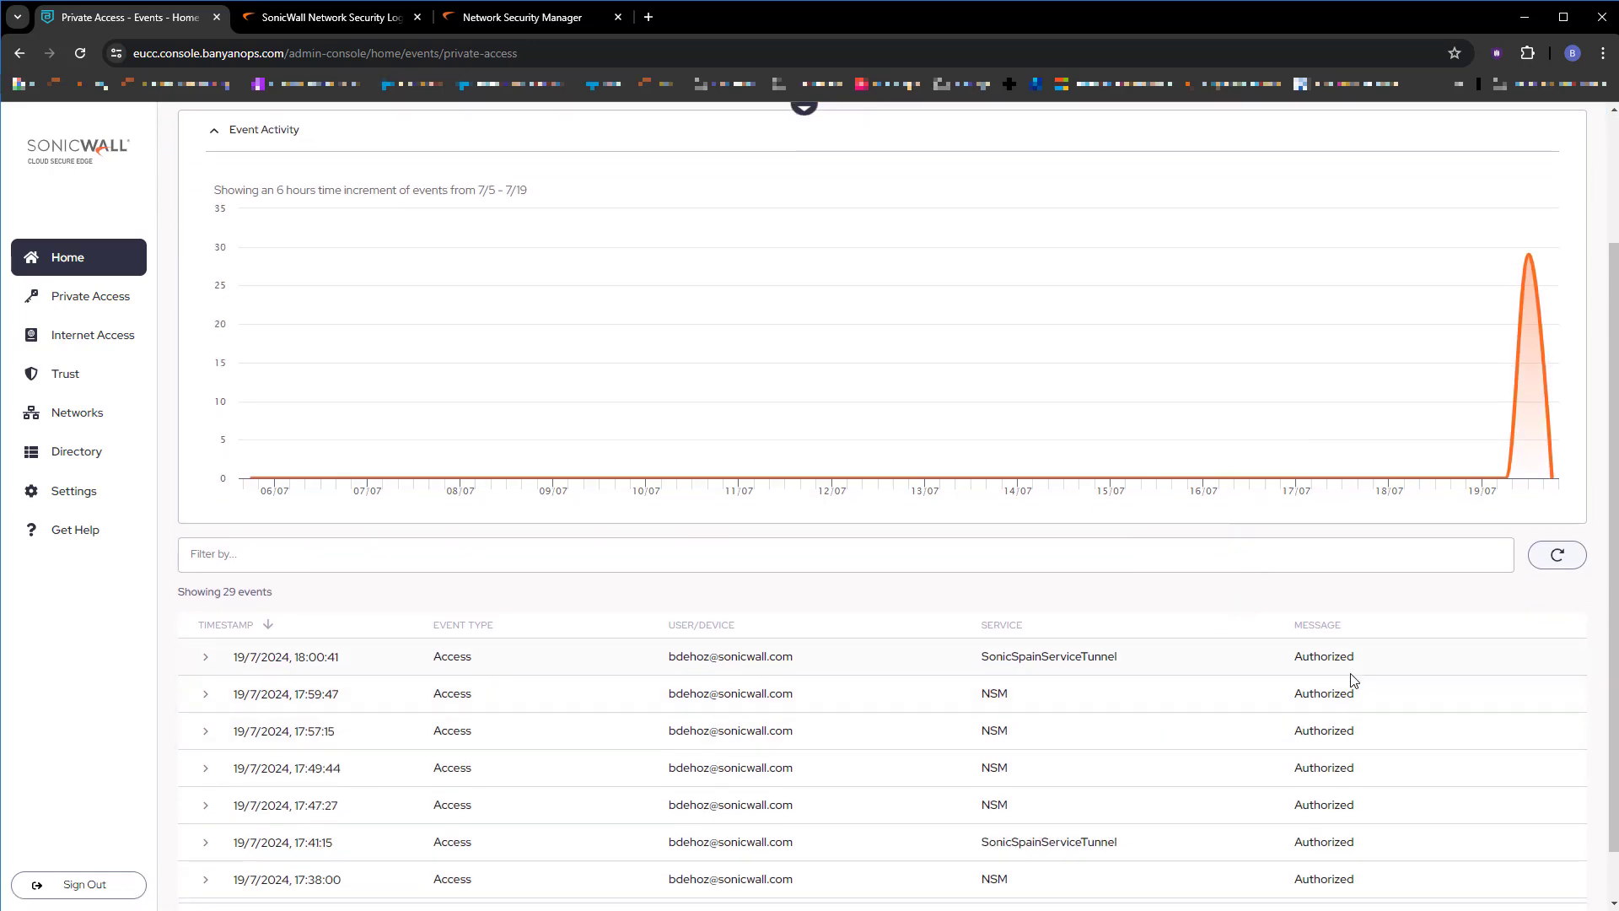
pyautogui.scroll(-1, 1198, 693)
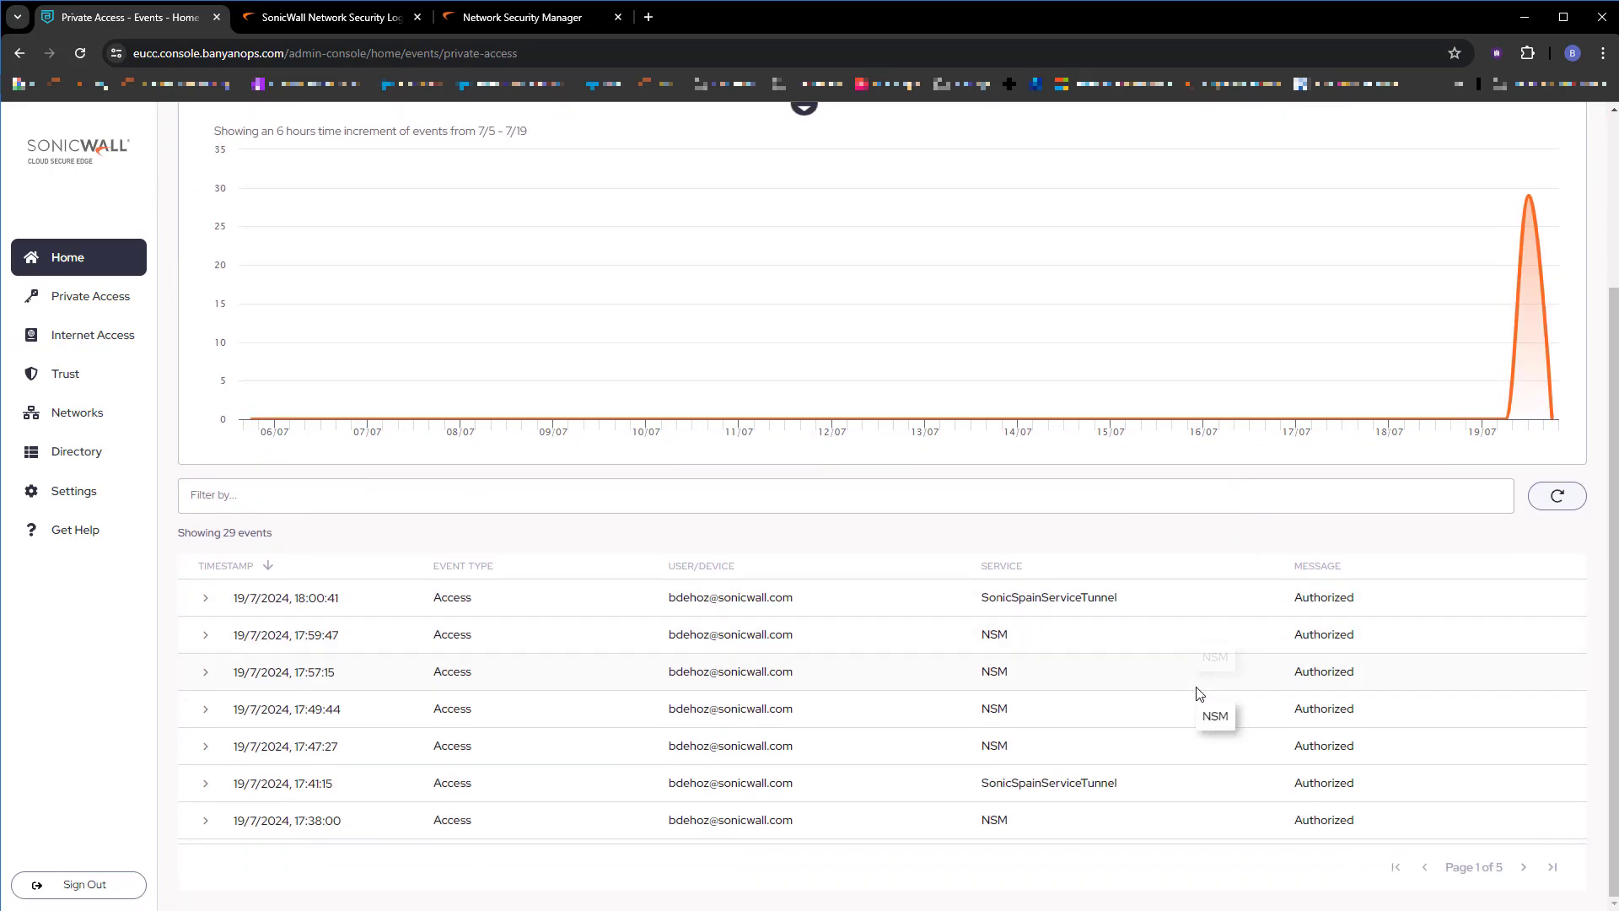
pyautogui.scroll(2, 1198, 693)
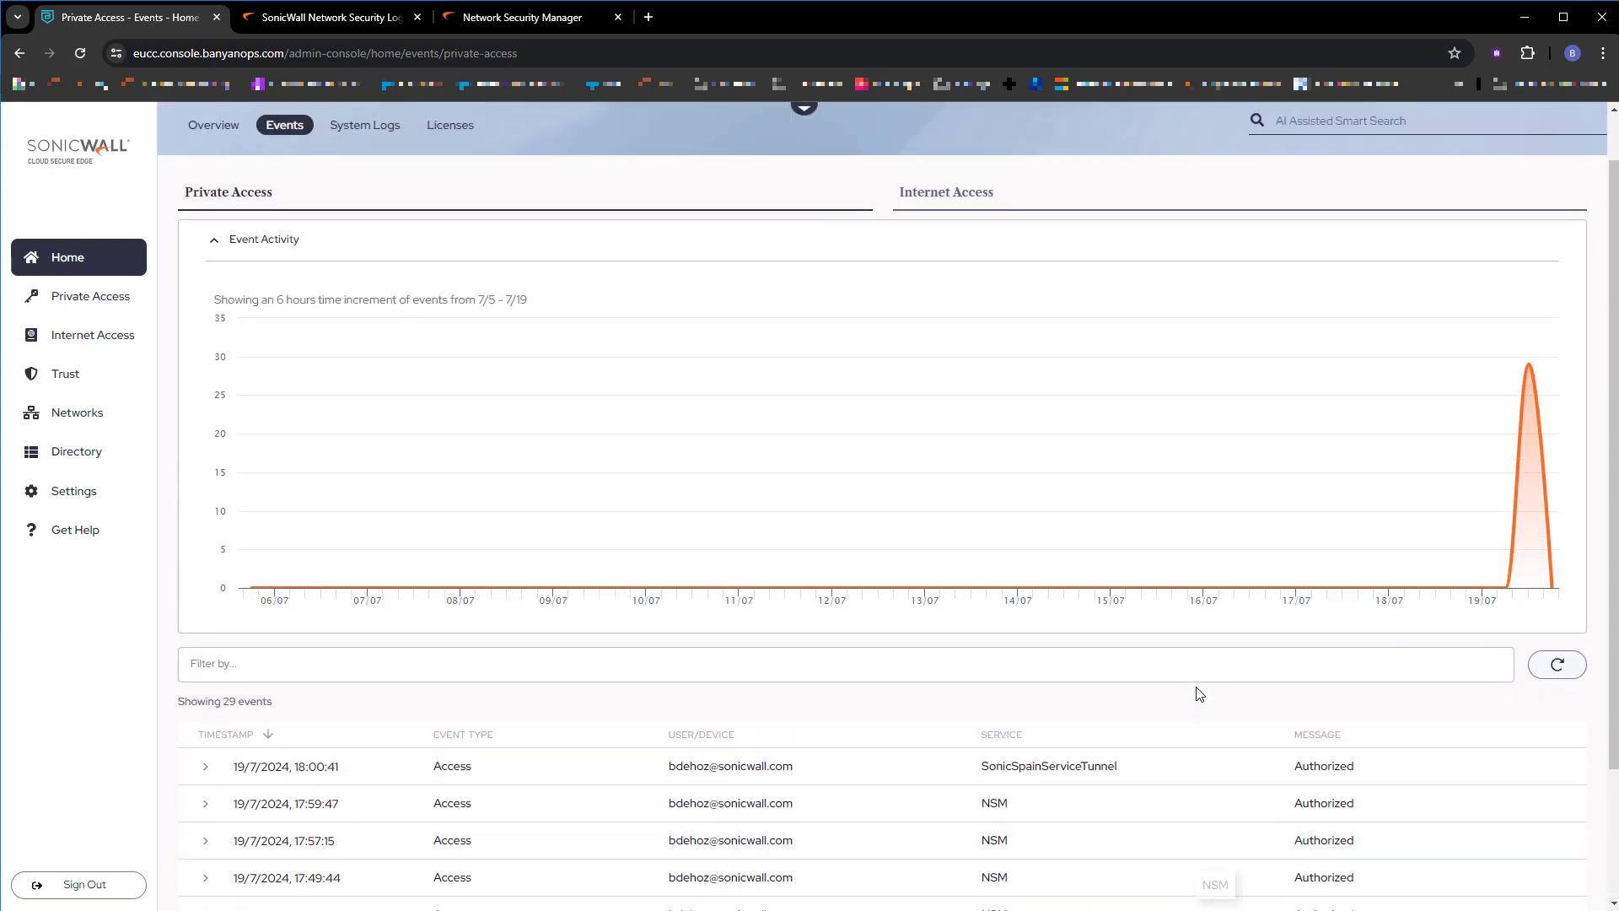